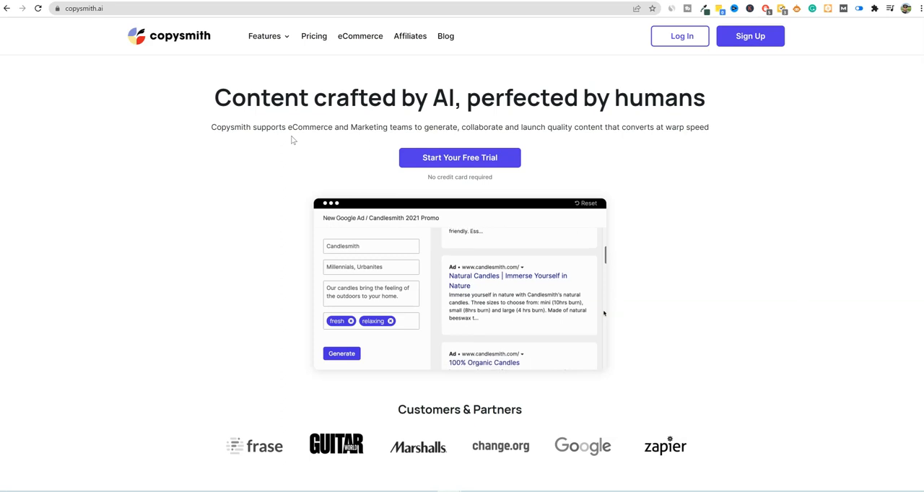
# - Look through the Copysmith home page, examining its features, testimonials, target audiences and FAQ sections
pyautogui.click(283, 132)
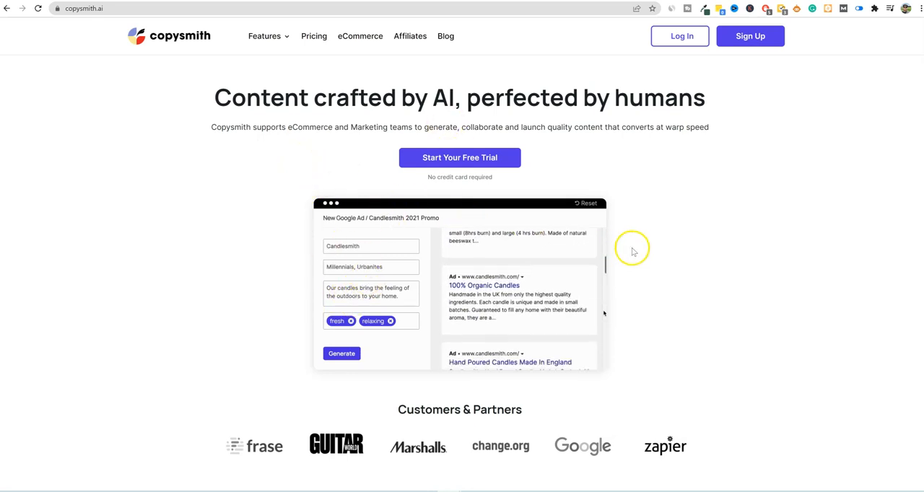
pyautogui.scroll(-8, 686, 262)
pyautogui.scroll(-15, 695, 266)
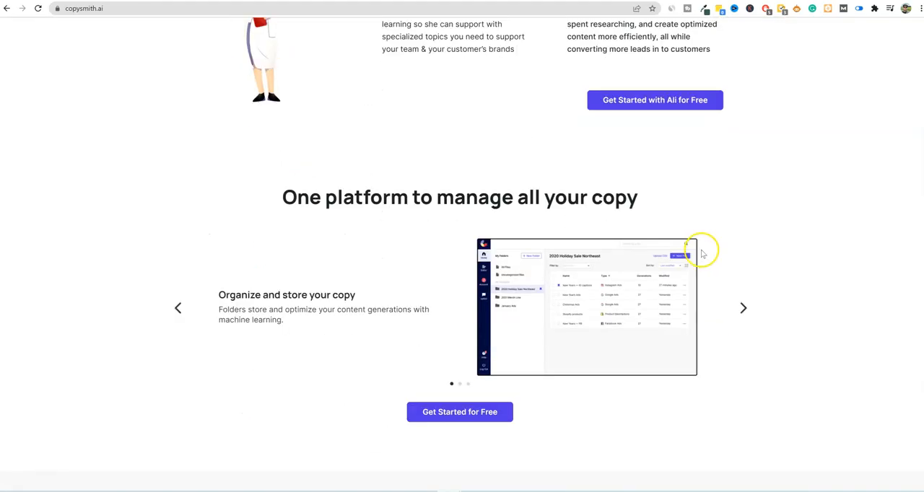
pyautogui.scroll(-3, 698, 249)
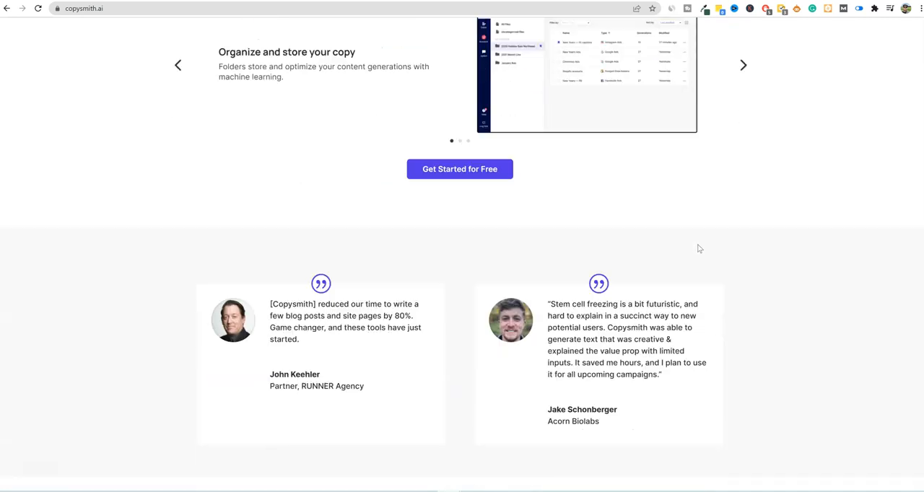
pyautogui.scroll(-9, 696, 249)
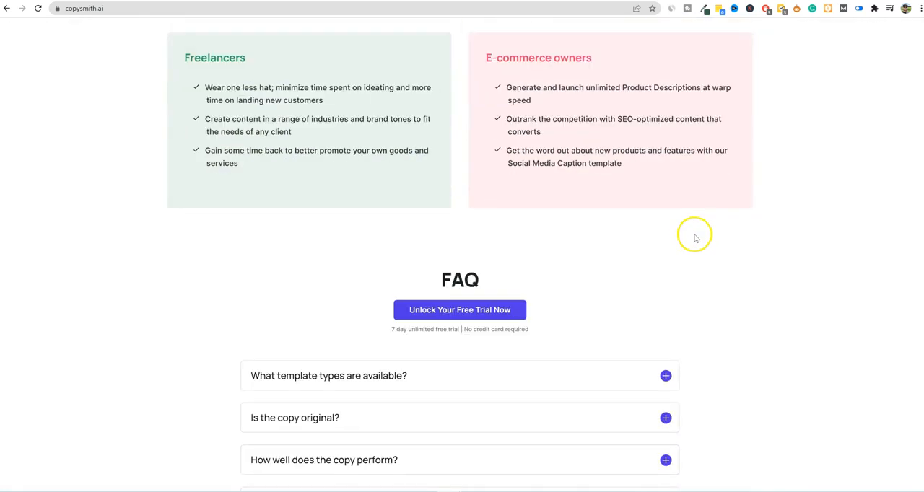
pyautogui.scroll(-5, 694, 235)
pyautogui.scroll(4, 693, 226)
pyautogui.scroll(15, 694, 219)
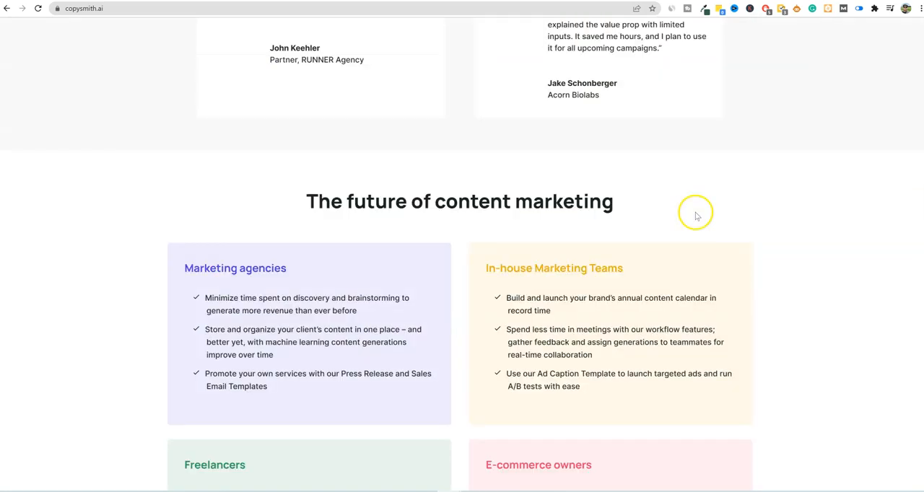
pyautogui.scroll(15, 698, 217)
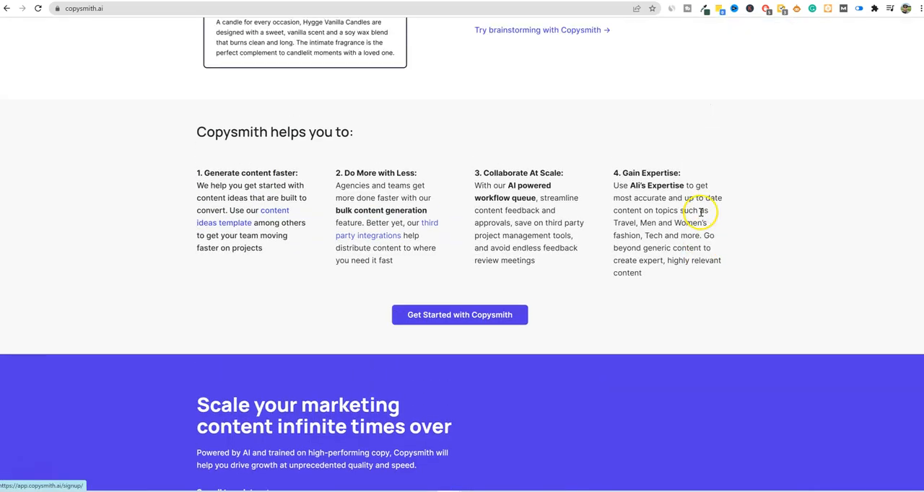
pyautogui.scroll(2, 703, 215)
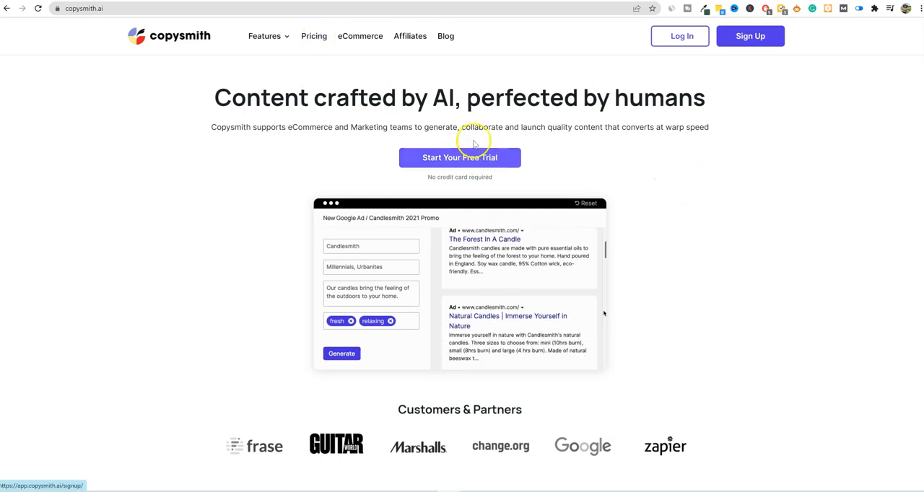
# - Open the Pricing page and compare the credits and features of the Starter, Professional and Enterprise monthly plans
pyautogui.click(316, 36)
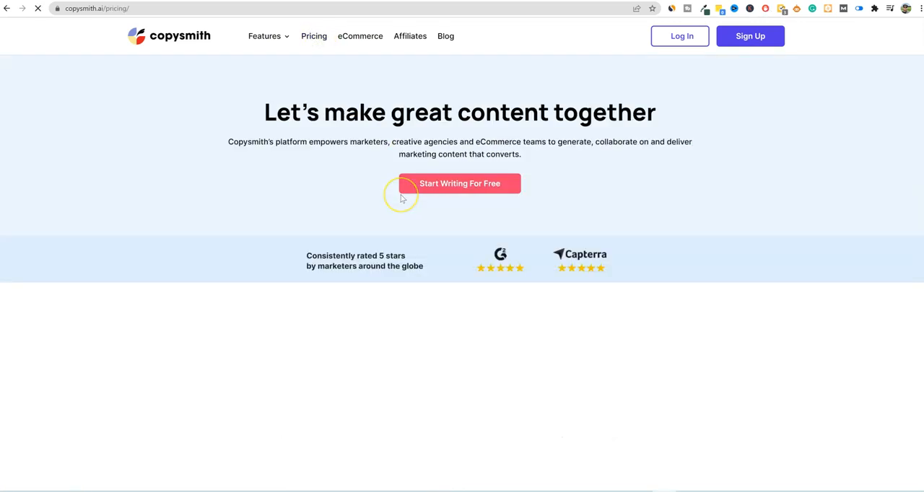
pyautogui.scroll(-1, 462, 213)
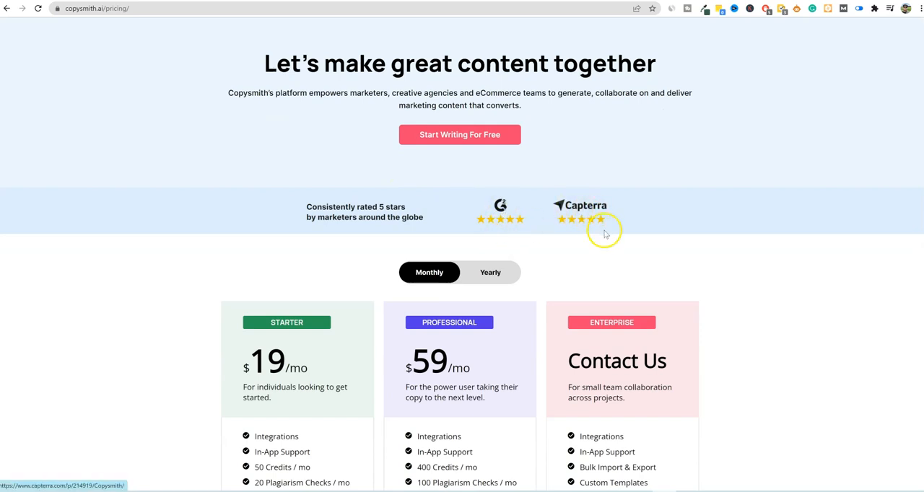
pyautogui.scroll(-3, 605, 281)
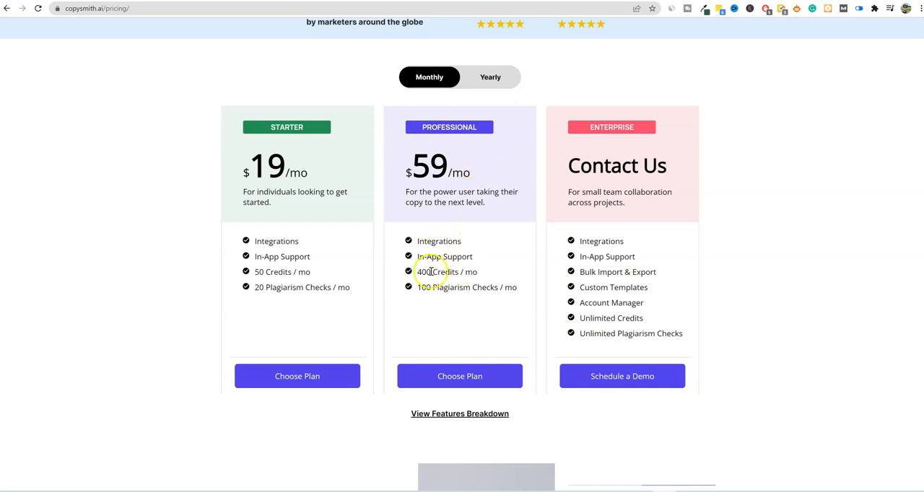
pyautogui.moveTo(419, 272); pyautogui.dragTo(478, 272)
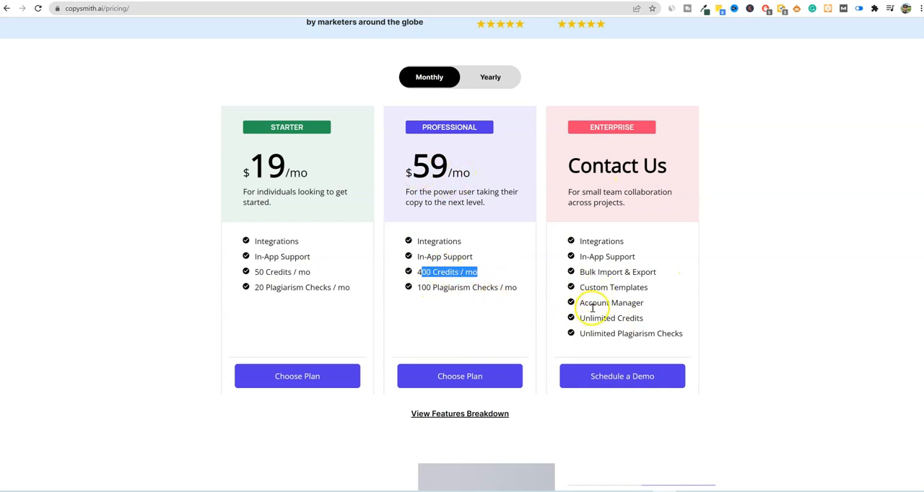
pyautogui.moveTo(581, 318); pyautogui.dragTo(642, 319)
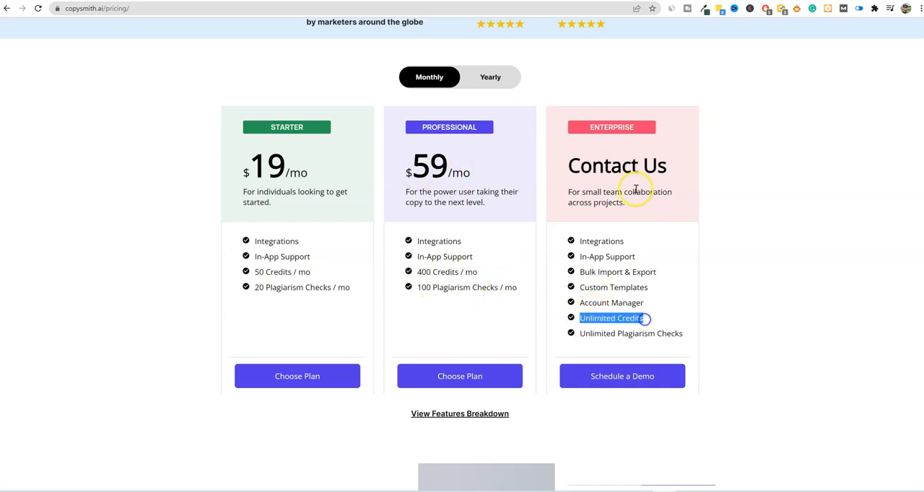
pyautogui.scroll(-1, 622, 377)
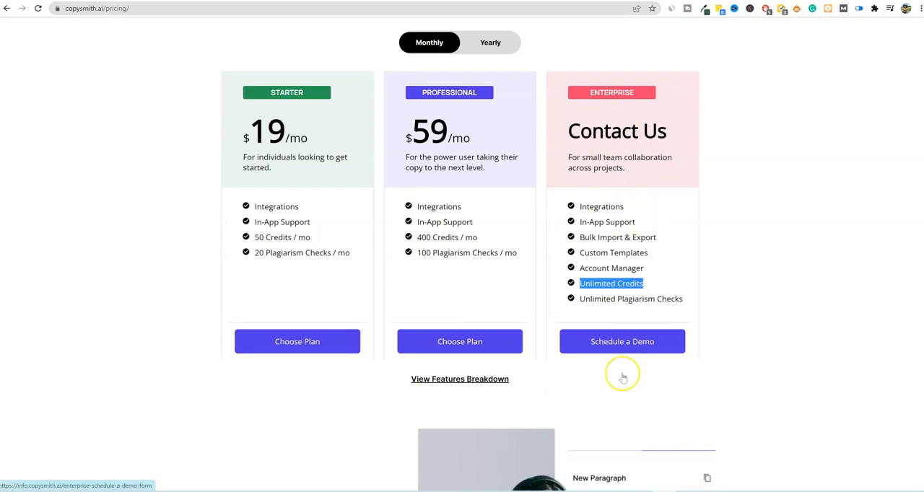
pyautogui.scroll(-4, 622, 378)
pyautogui.scroll(5, 622, 377)
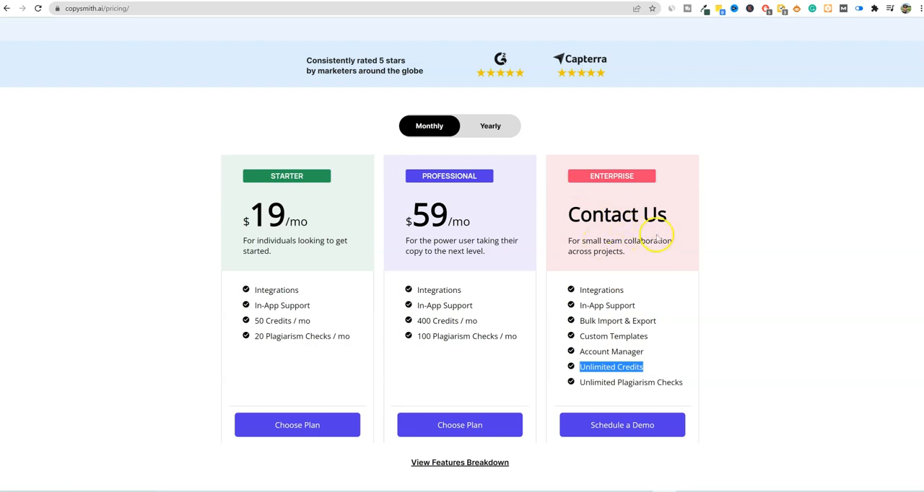
pyautogui.click(724, 279)
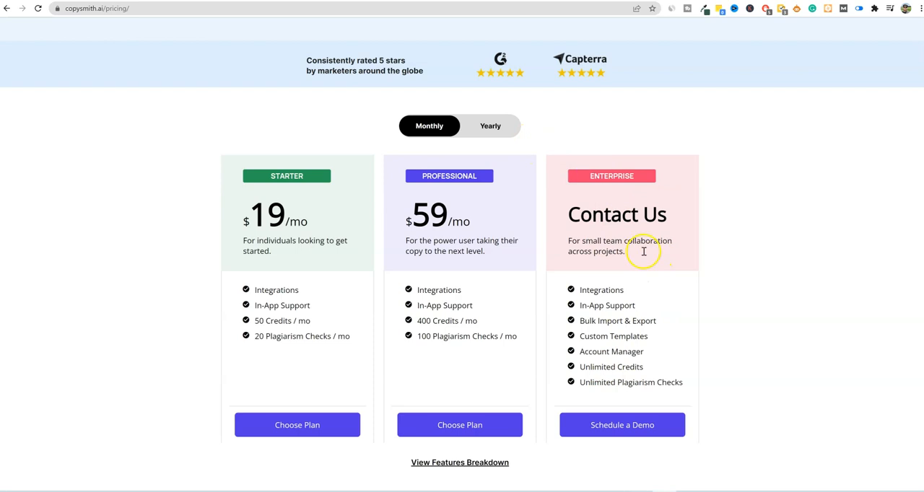
# - Switch the plans to yearly billing to check the Professional price, and return to monthly billing
pyautogui.click(490, 125)
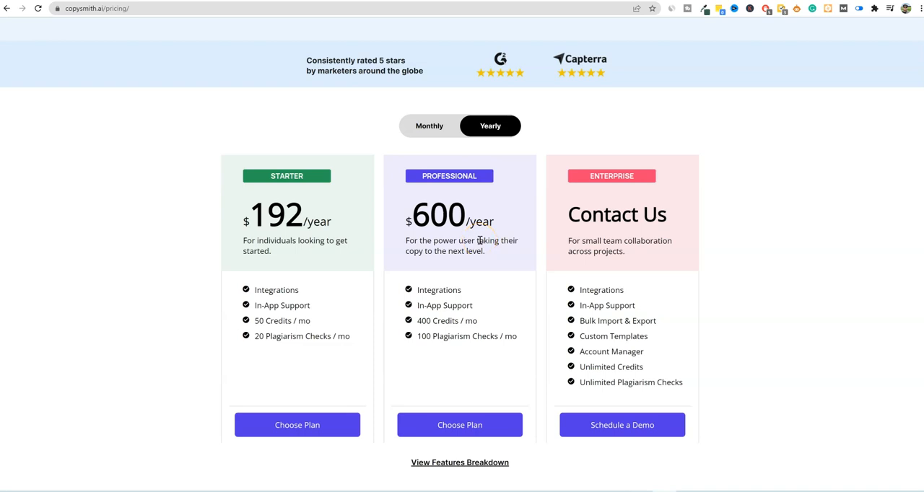
pyautogui.moveTo(412, 213); pyautogui.dragTo(489, 212)
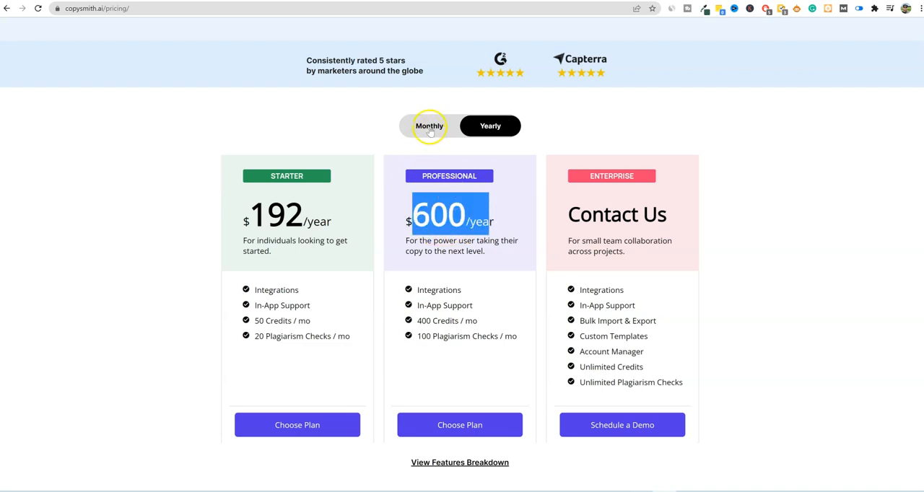
pyautogui.click(429, 137)
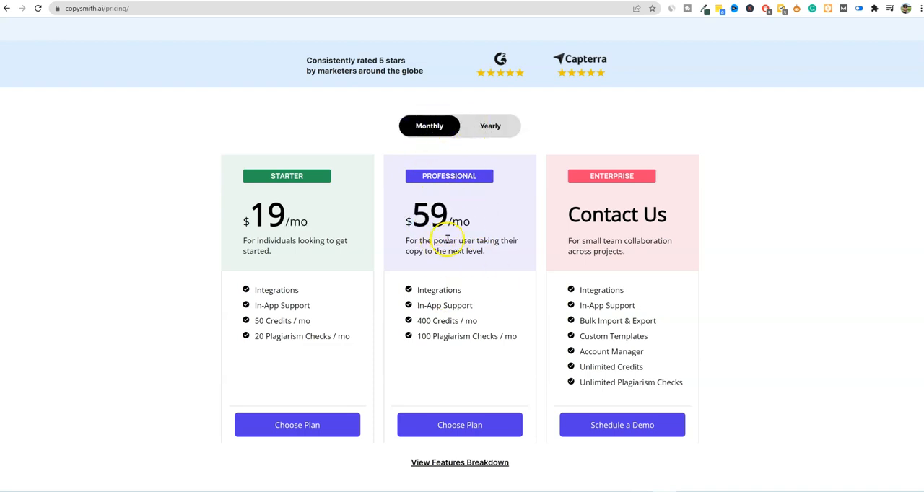
pyautogui.scroll(1, 470, 311)
pyautogui.scroll(1, 471, 311)
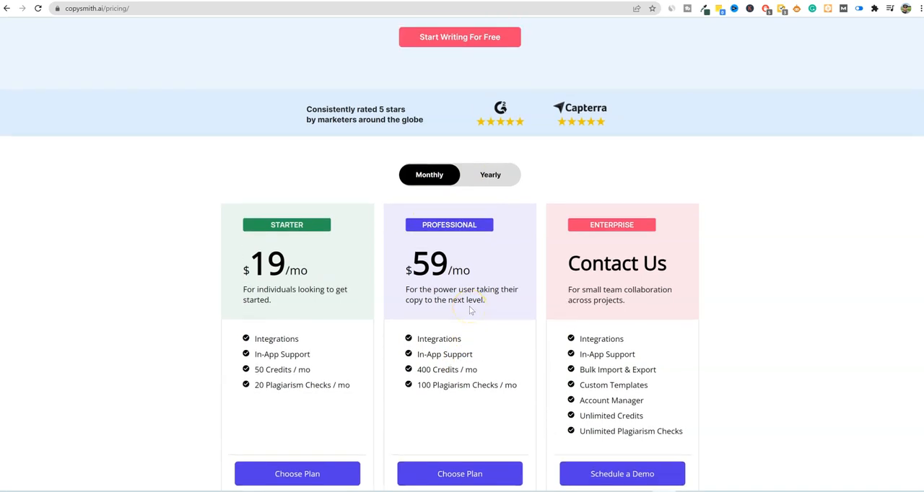
pyautogui.scroll(2, 469, 310)
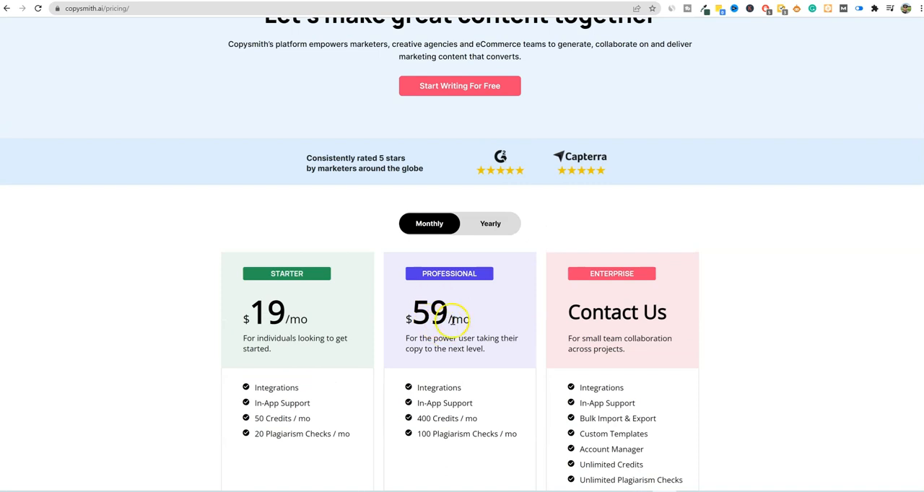
pyautogui.scroll(4, 479, 326)
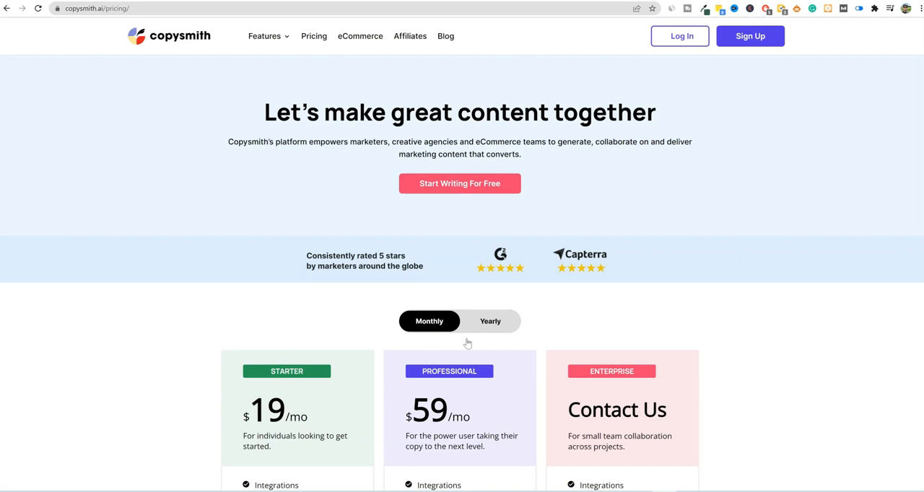
# - Check the monthly credit allowance of the Professional plan
pyautogui.scroll(-2, 514, 404)
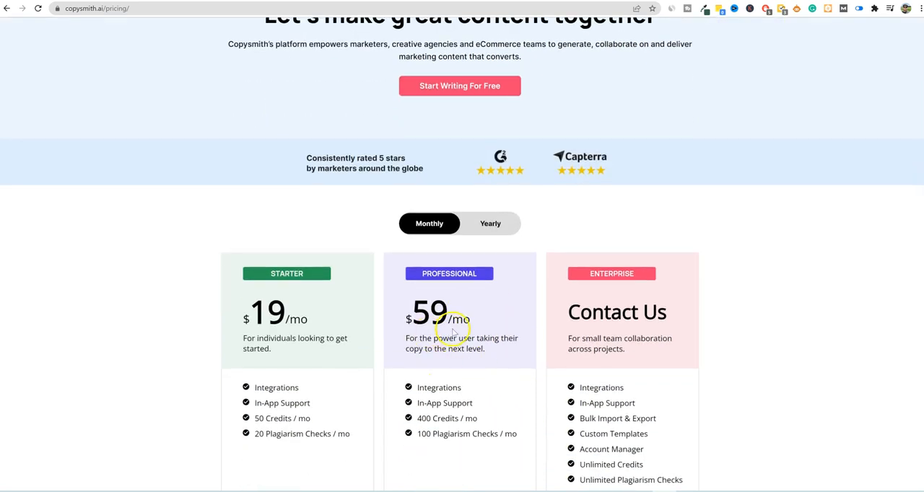
pyautogui.moveTo(415, 419); pyautogui.dragTo(480, 419)
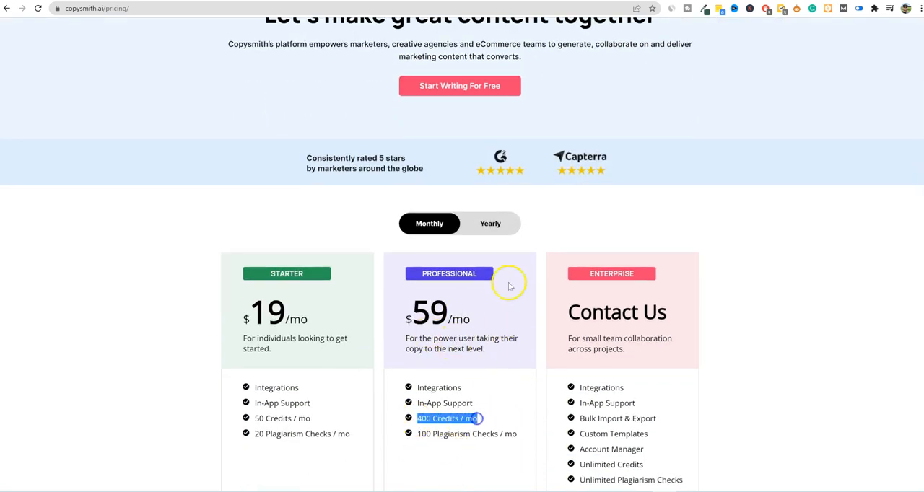
pyautogui.click(557, 221)
pyautogui.scroll(2, 553, 249)
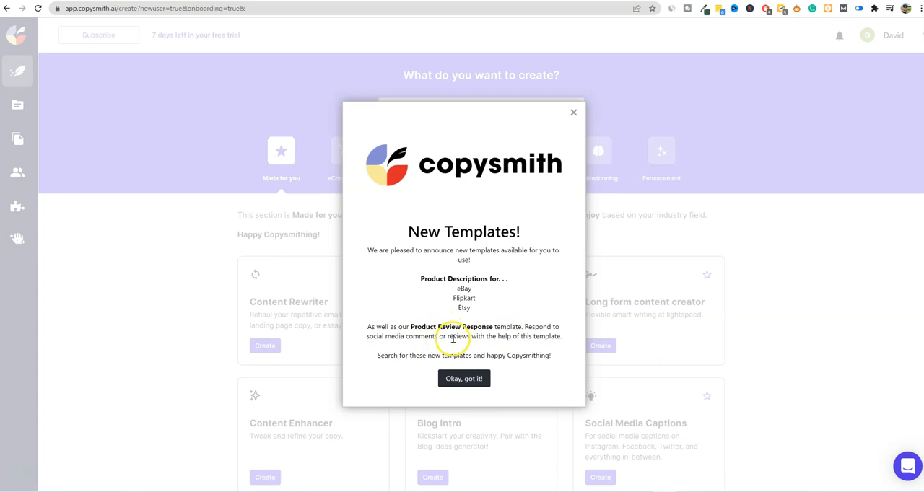
# - Dismiss the New Templates announcement and look through the templates in the Made for you section
pyautogui.click(478, 378)
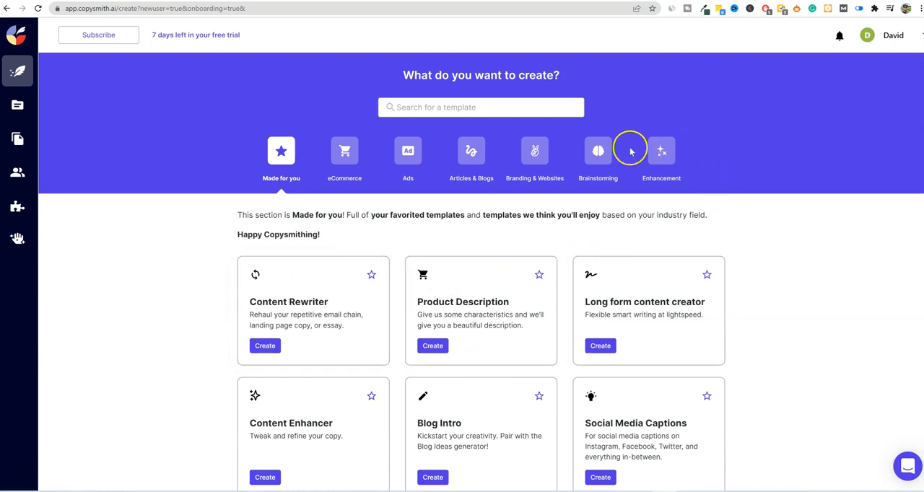
pyautogui.click(440, 107)
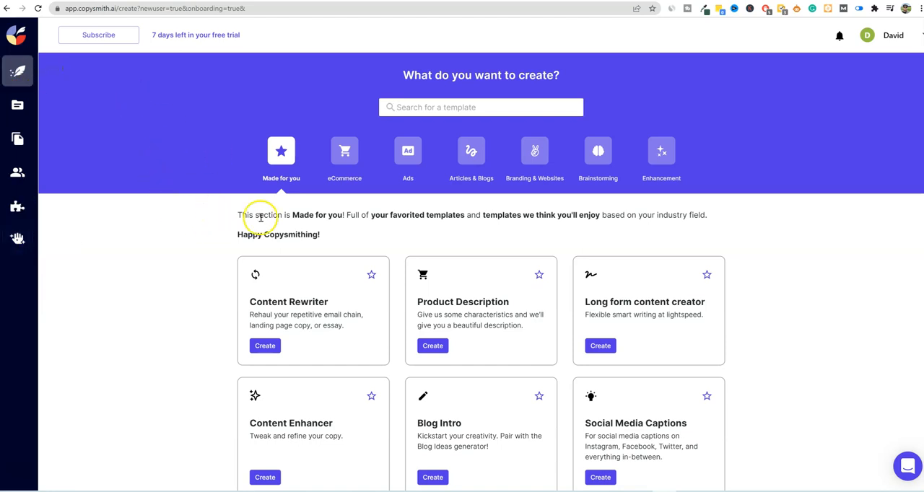
pyautogui.click(280, 160)
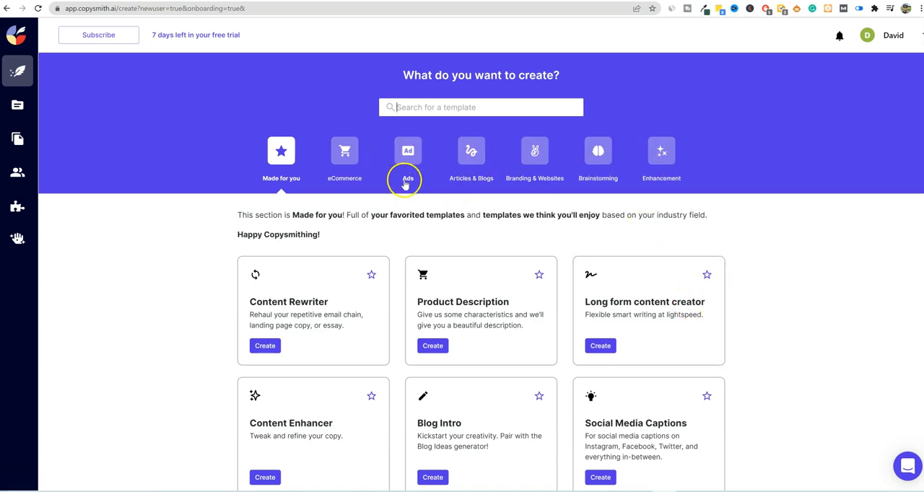
pyautogui.scroll(-1, 586, 266)
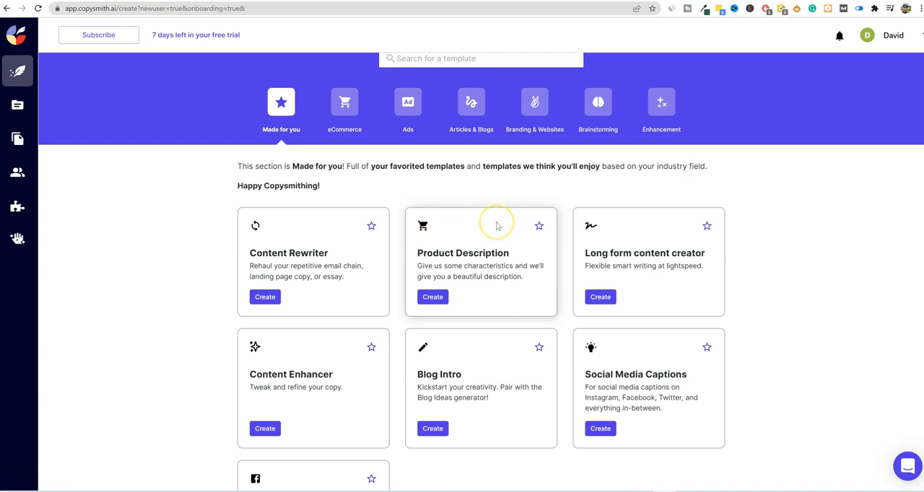
pyautogui.scroll(-1, 496, 226)
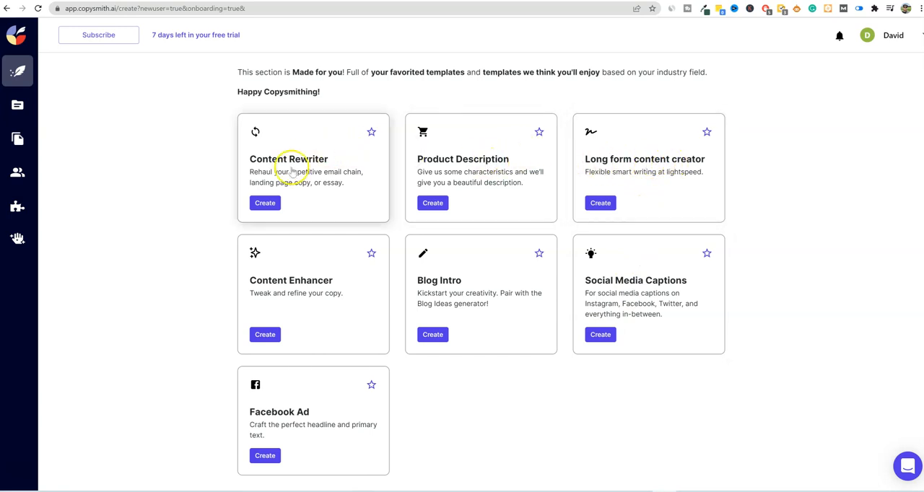
pyautogui.scroll(1, 388, 207)
pyautogui.scroll(2, 389, 216)
pyautogui.scroll(-3, 361, 220)
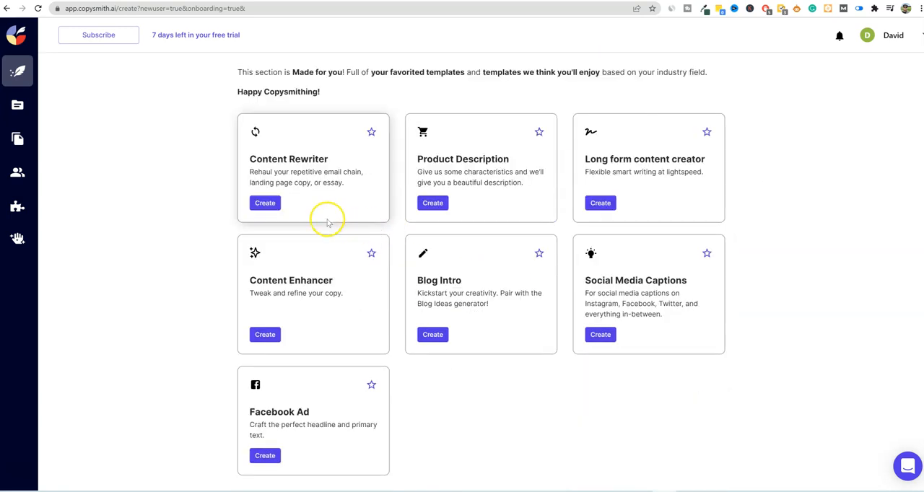
# - Create a new Content Rewriter file named "test" in the Uncategorized location
pyautogui.click(265, 203)
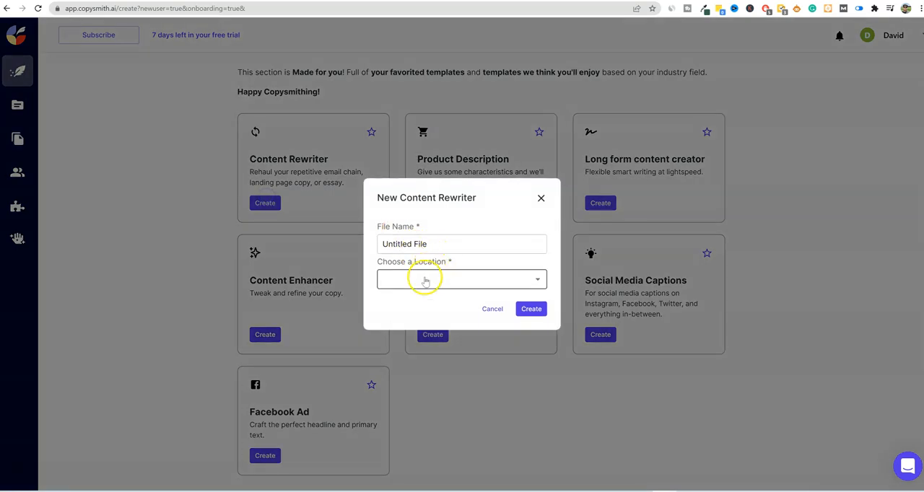
pyautogui.tripleClick(412, 243)
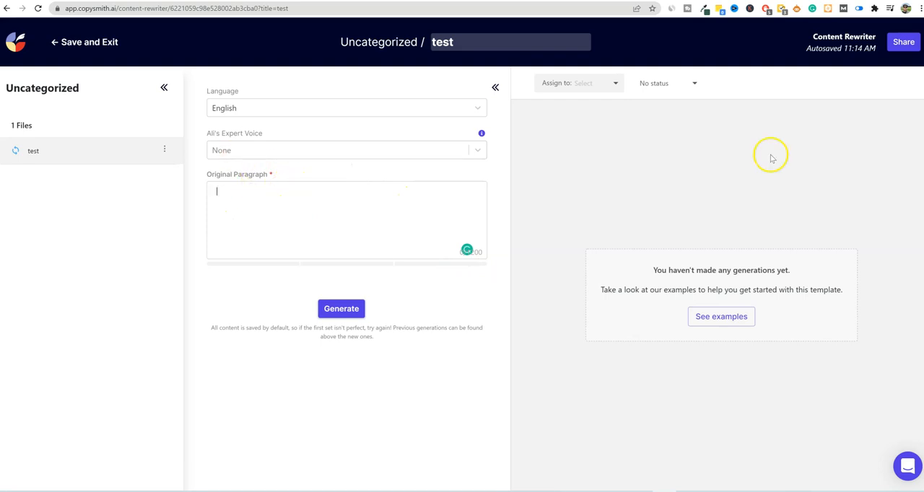
# - Go to ezinearticles.com in a new browser tab and open the Home Based Business article category
pyautogui.hotkey('ctrl', 't')
pyautogui.click(576, 9)
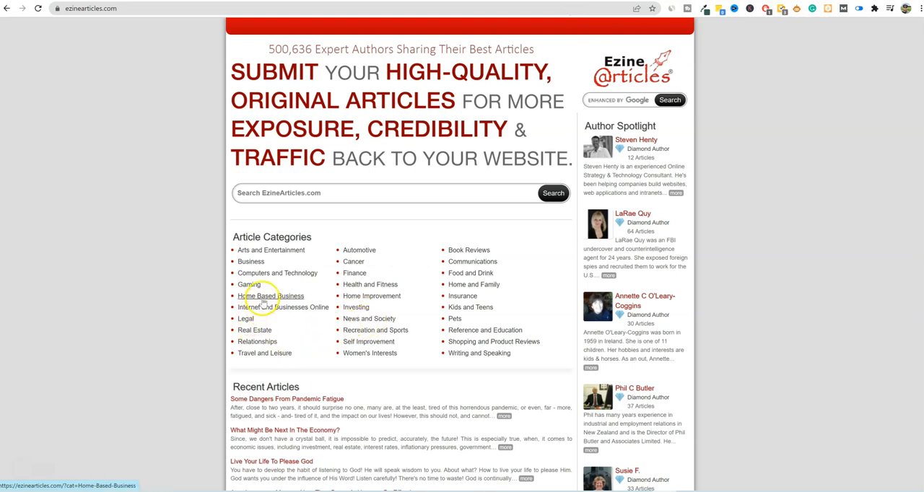
pyautogui.scroll(-3, 258, 295)
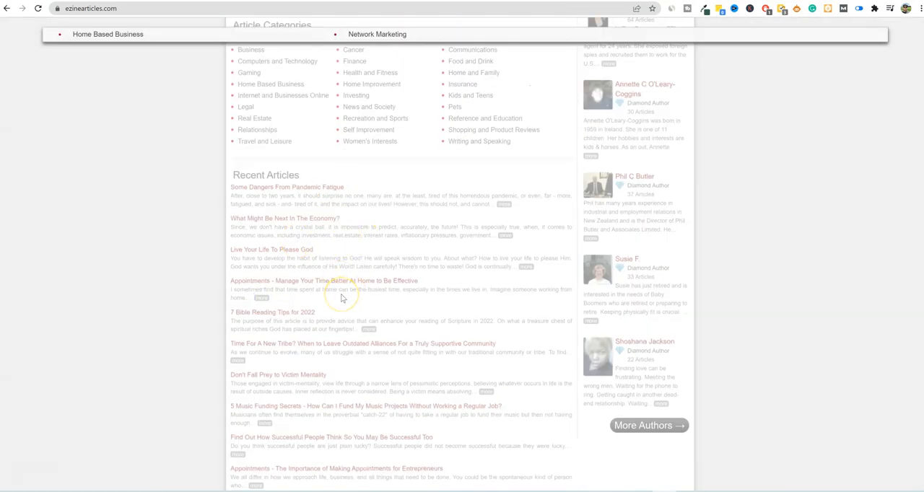
pyautogui.click(325, 121)
pyautogui.click(120, 34)
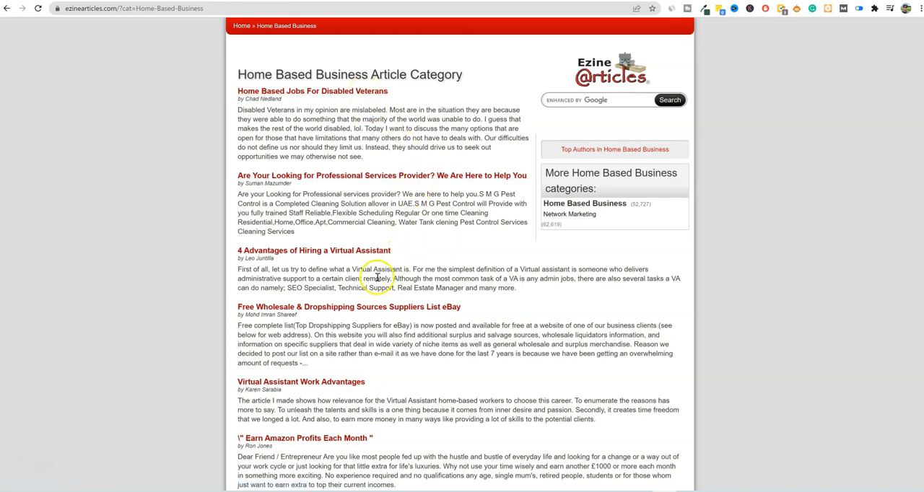
# - Open the article "4 Advantages of Hiring a Virtual Assistant" and count the words from its opening through section 3
pyautogui.click(377, 251)
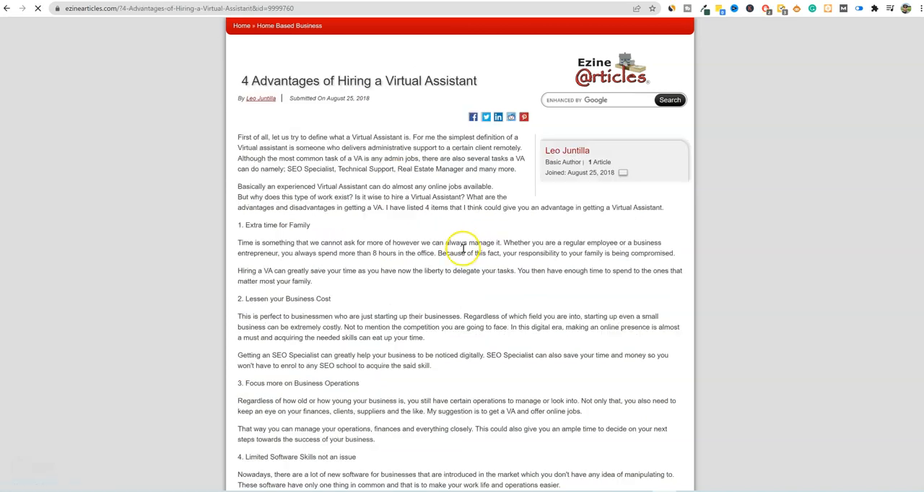
pyautogui.moveTo(238, 136); pyautogui.dragTo(415, 437)
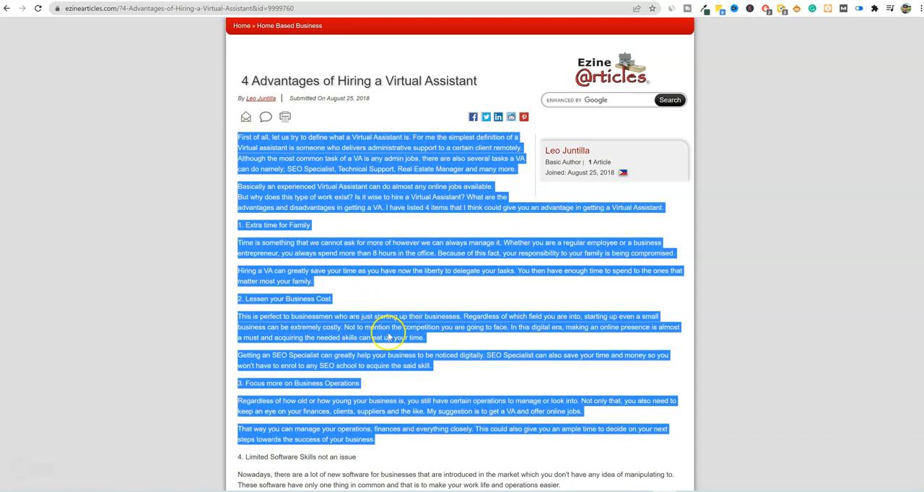
pyautogui.rightClick(375, 201)
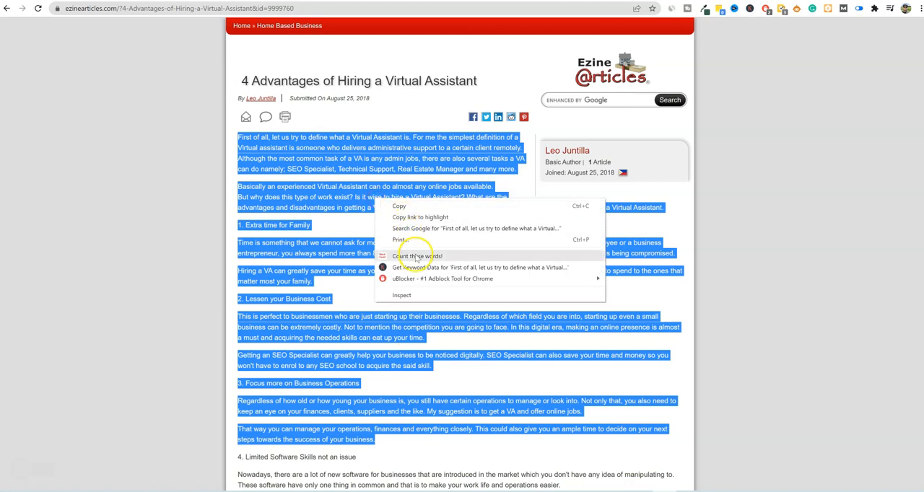
pyautogui.click(417, 257)
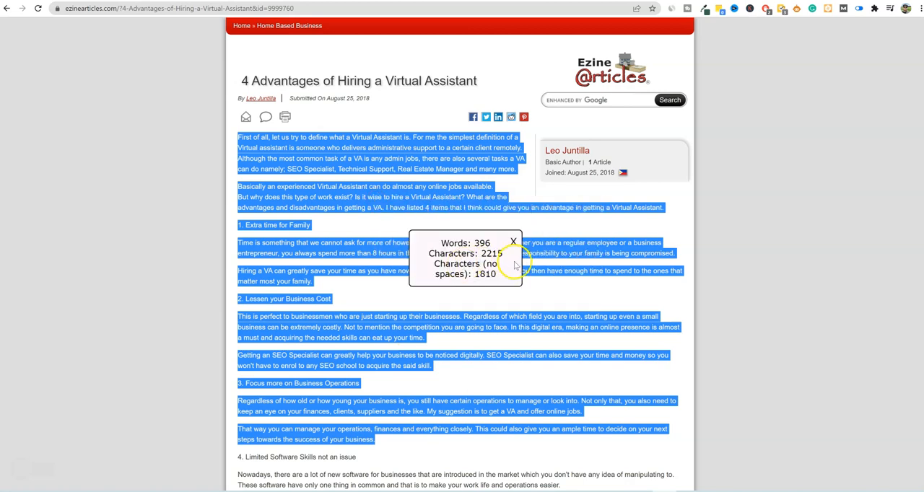
# - Copy the article text from its opening through the first paragraph of section 2 into the Content Rewriter's Original Paragraph
pyautogui.click(375, 387)
pyautogui.moveTo(427, 342); pyautogui.dragTo(234, 142)
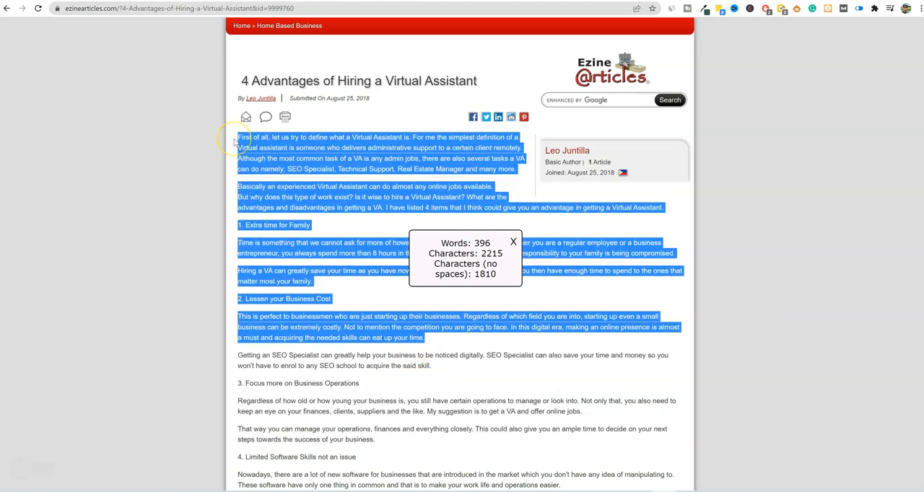
pyautogui.moveTo(426, 340); pyautogui.dragTo(234, 139)
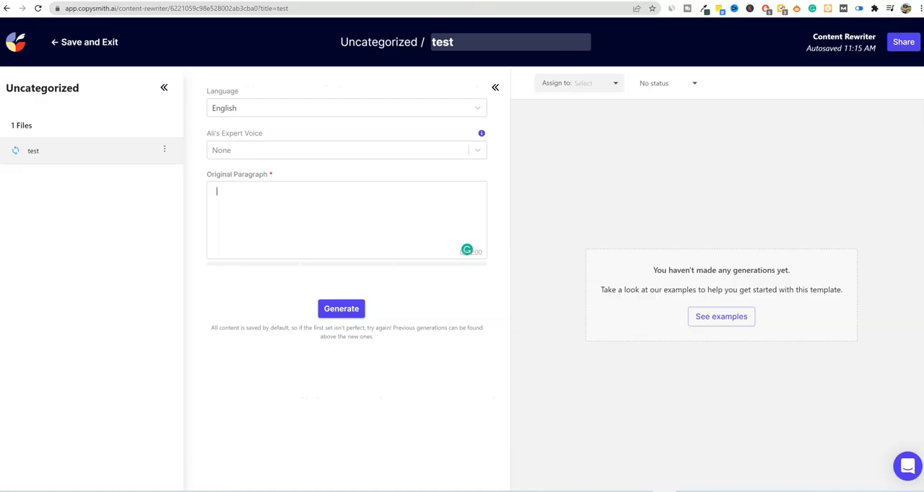
pyautogui.click(347, 228)
pyautogui.hotkey('ctrl', 'v')
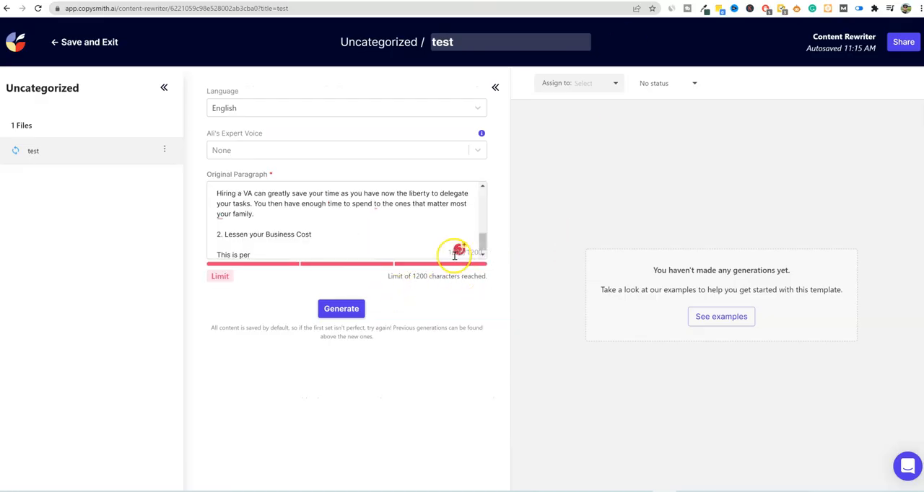
# - Delete the cut-off fragment "This is per" from the end of the Original Paragraph and review the remaining text
pyautogui.moveTo(263, 254); pyautogui.dragTo(209, 253)
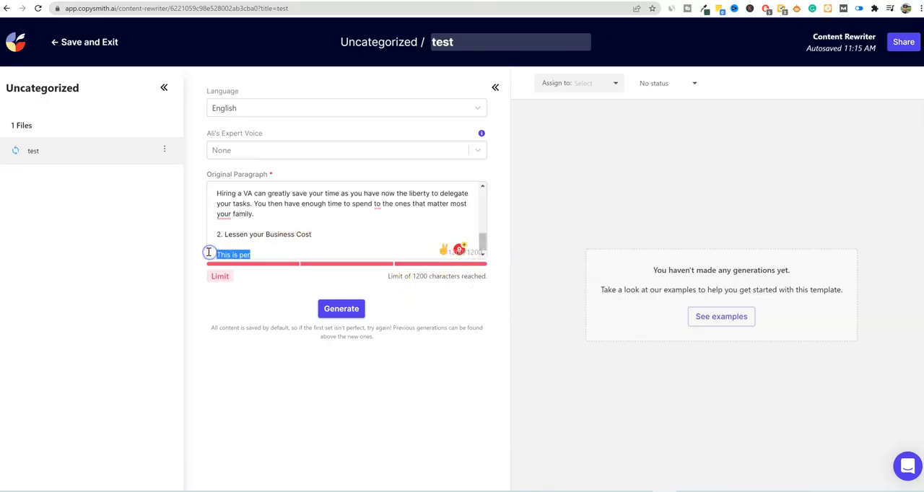
pyautogui.press('BackSpace')
pyautogui.scroll(10, 295, 239)
pyautogui.scroll(-10, 293, 235)
pyautogui.scroll(10, 292, 232)
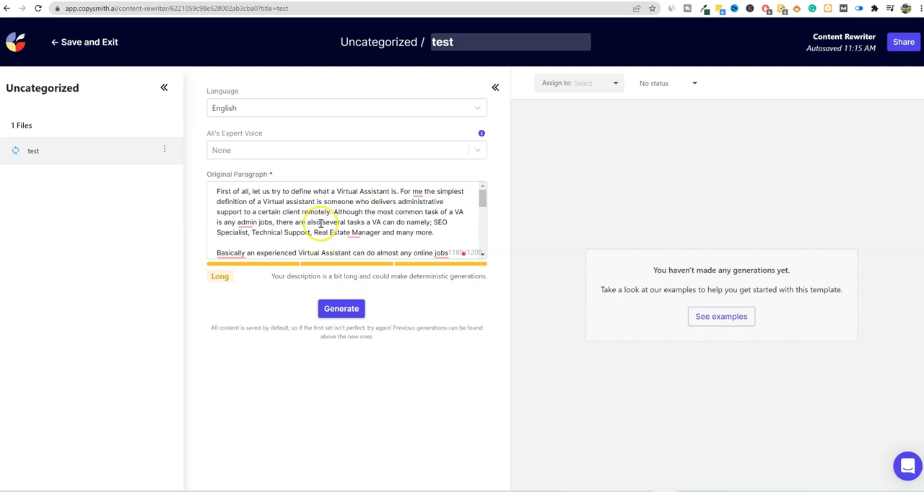
# - Look through the Ali's Expert Voice options, keep None, and generate the rewrites
pyautogui.click(472, 151)
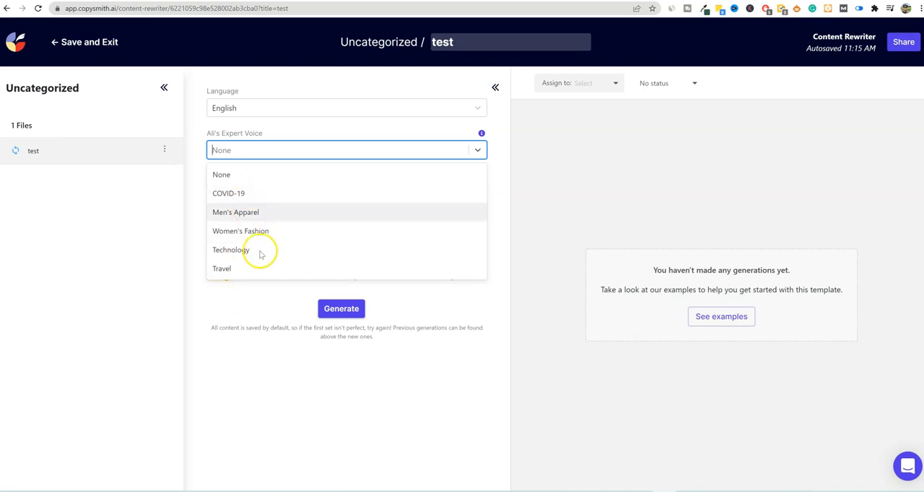
pyautogui.click(496, 201)
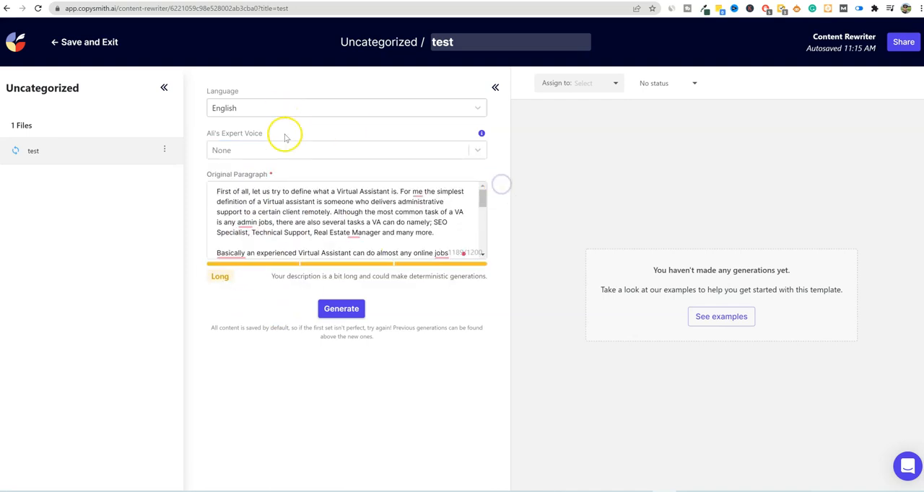
pyautogui.click(343, 309)
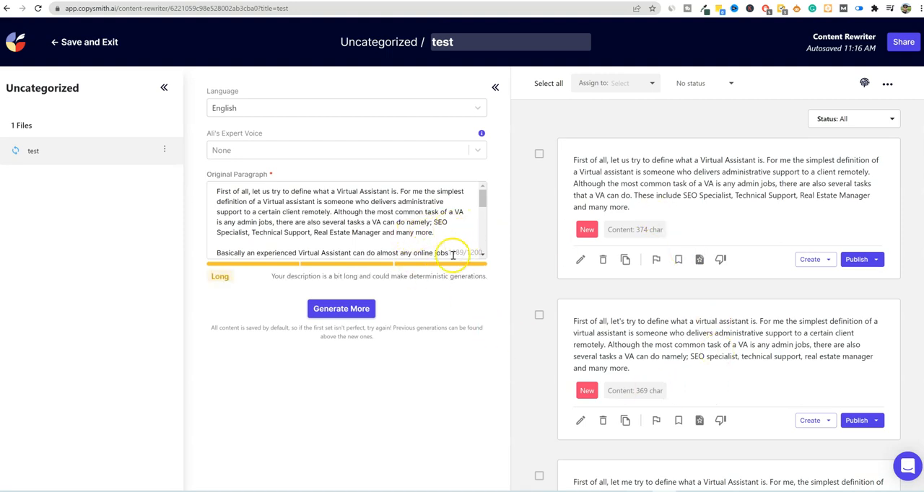
# - Examine the generated rewrites and compare the first one with the original paragraph
pyautogui.scroll(-5, 412, 231)
pyautogui.scroll(4, 412, 231)
pyautogui.scroll(2, 412, 231)
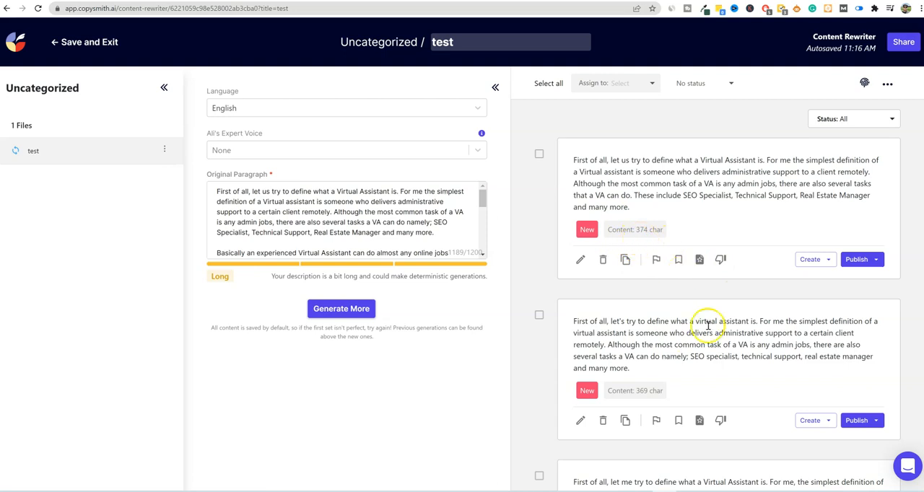
pyautogui.scroll(-5, 711, 339)
pyautogui.scroll(-3, 717, 367)
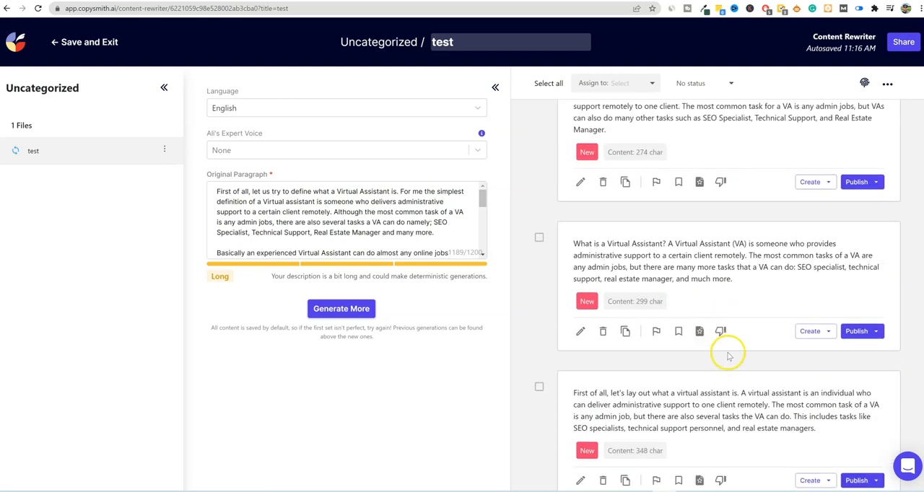
pyautogui.scroll(10, 727, 355)
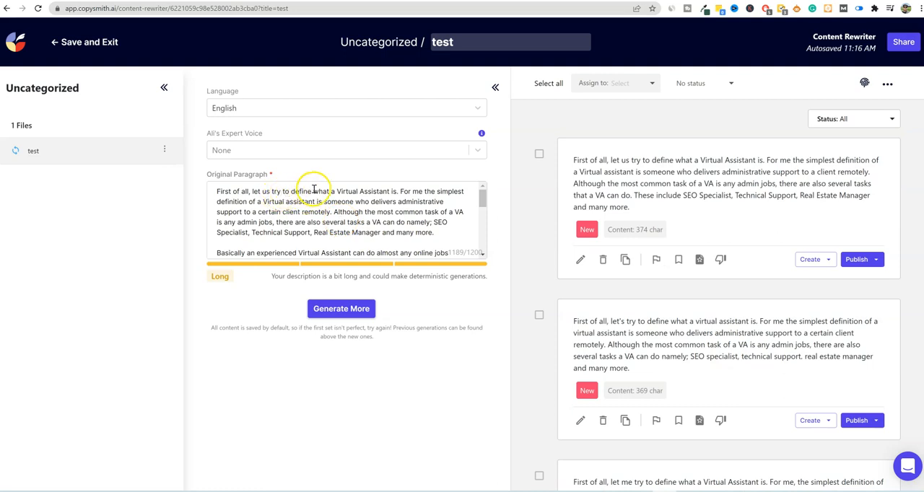
pyautogui.moveTo(635, 207); pyautogui.dragTo(570, 160)
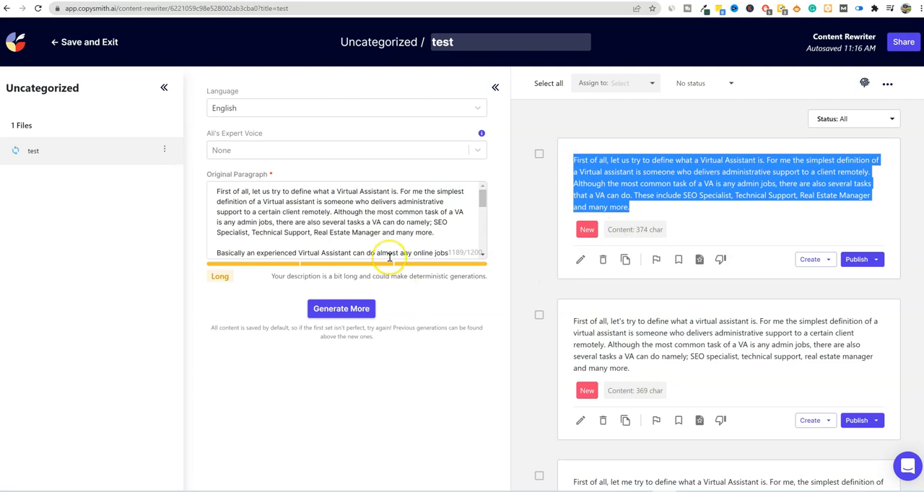
pyautogui.moveTo(483, 198)
pyautogui.mouseDown()
pyautogui.moveTo(483, 247)
pyautogui.moveTo(482, 188)
pyautogui.mouseUp()
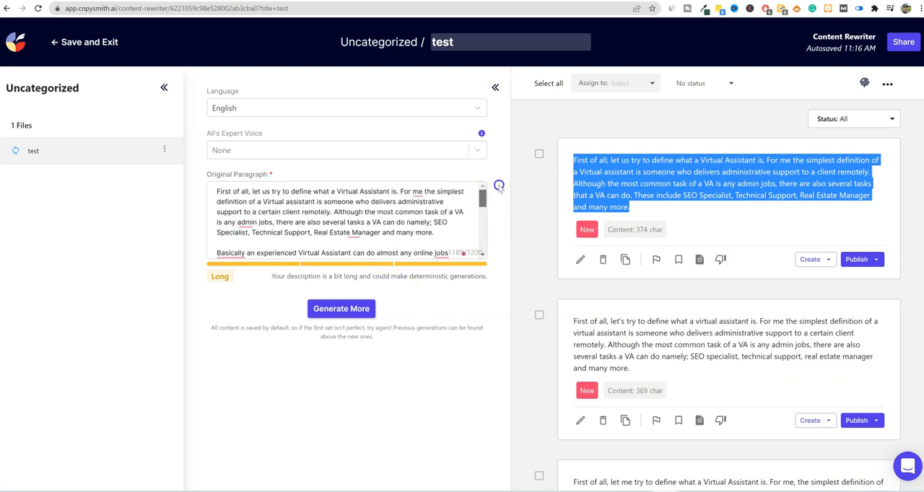
# - Join the paragraph starting with "Basically" to the end of the first paragraph in the original text
pyautogui.click(217, 253)
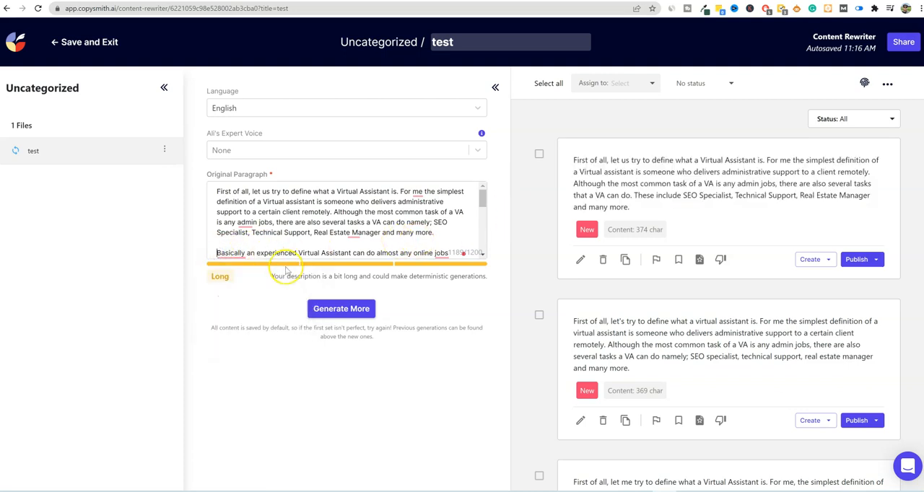
pyautogui.press('BackSpace')
pyautogui.press('BackSpace')
# - Delete the original text from "1. Extra time for Family" to the end and generate more rewrites
pyautogui.scroll(-1, 334, 220)
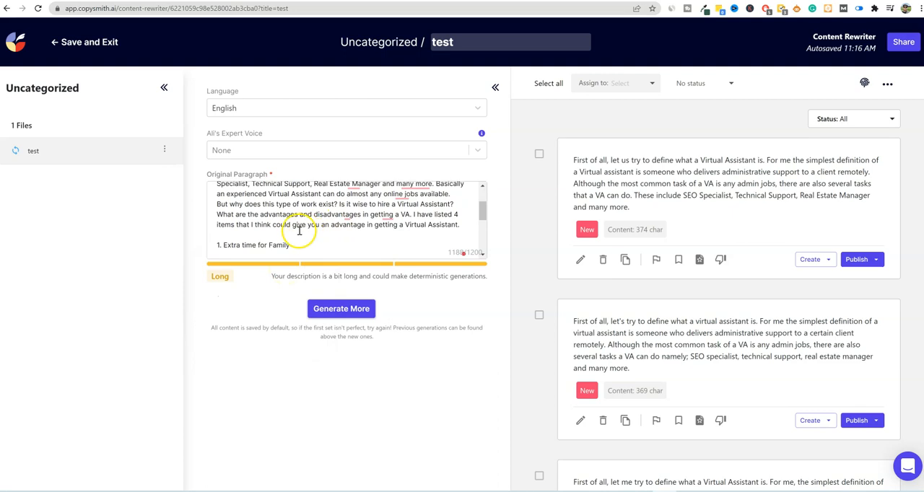
pyautogui.moveTo(214, 244); pyautogui.dragTo(438, 319)
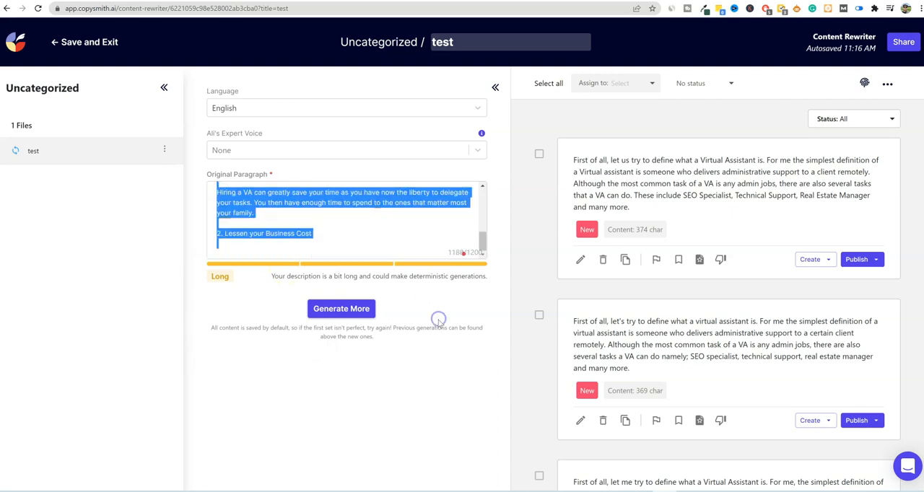
pyautogui.press('BackSpace')
pyautogui.click(358, 312)
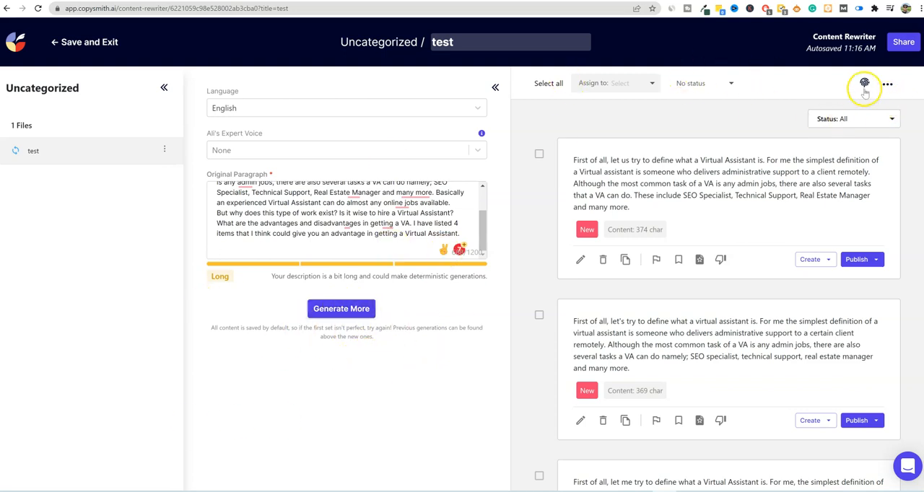
pyautogui.click(374, 320)
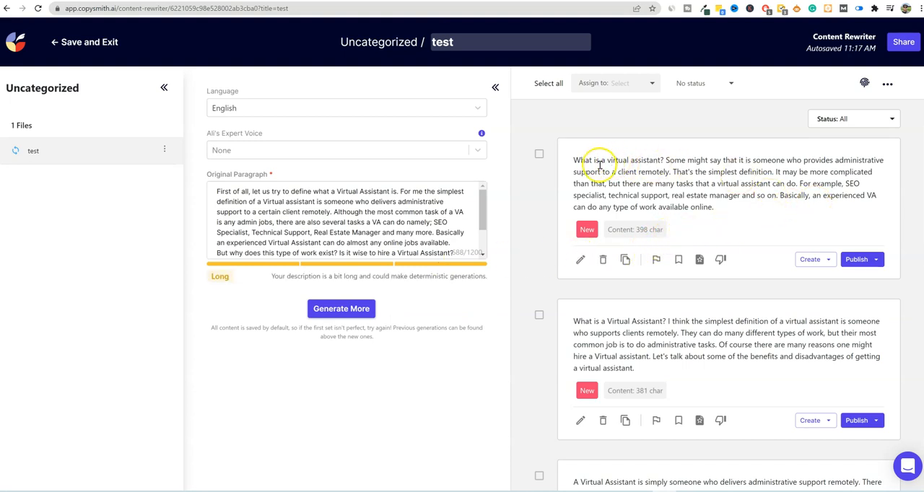
# - Compare the new rewrites with the source text, then run a plagiarism check with the second rewrite selected and review the matches
pyautogui.scroll(-2, 367, 206)
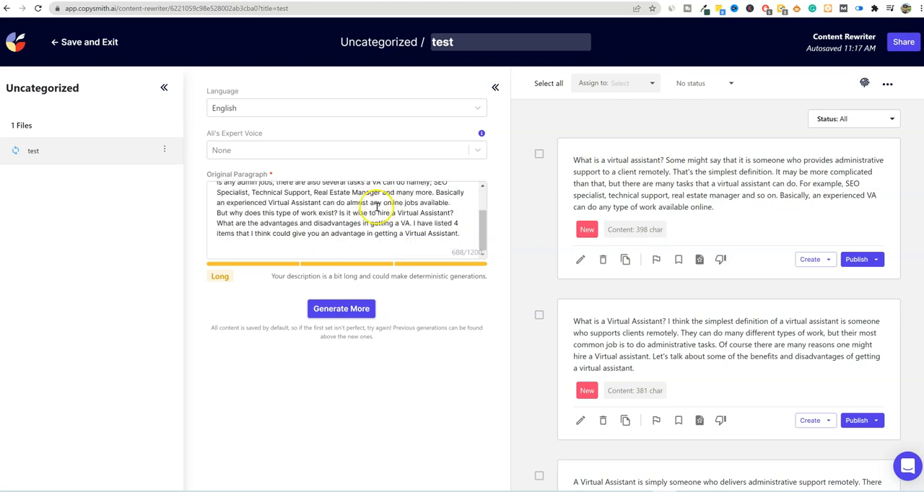
pyautogui.scroll(3, 374, 220)
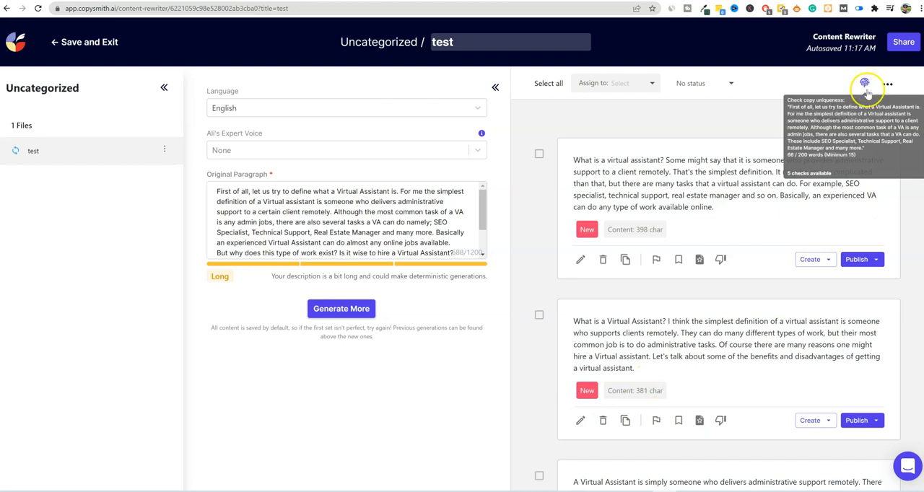
pyautogui.click(539, 317)
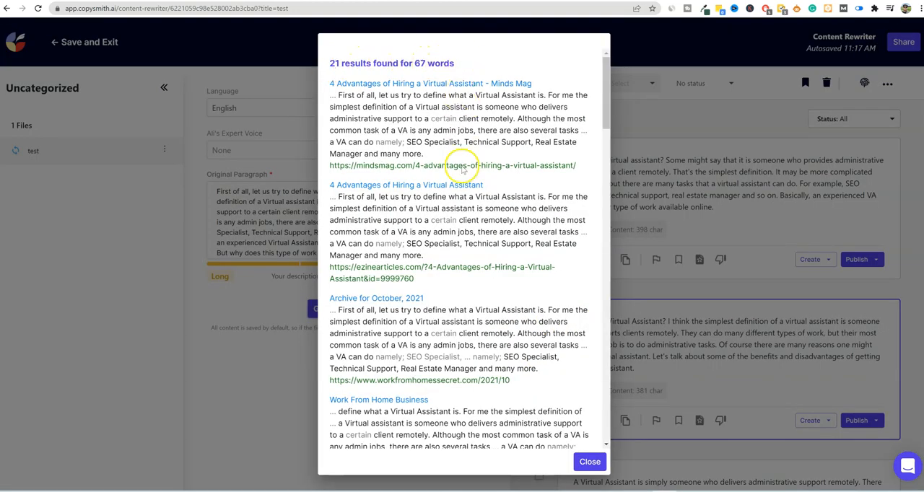
pyautogui.scroll(-15, 478, 314)
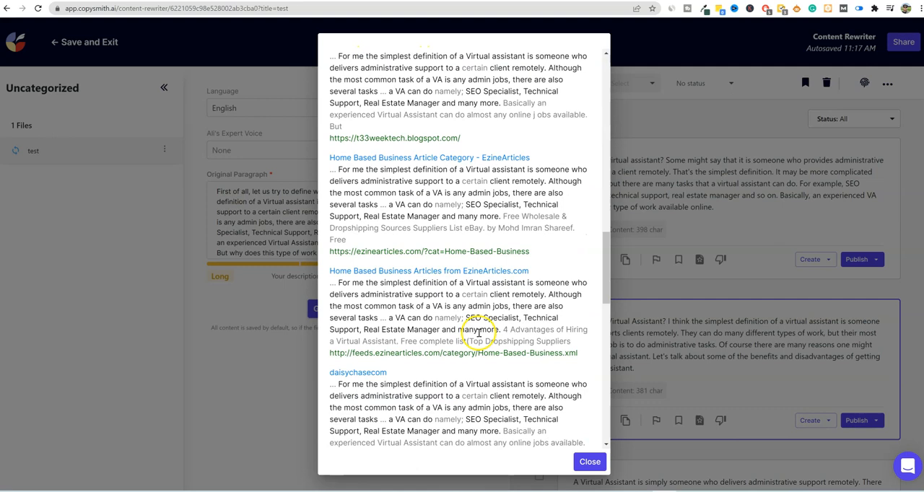
pyautogui.scroll(-5, 479, 334)
pyautogui.click(743, 184)
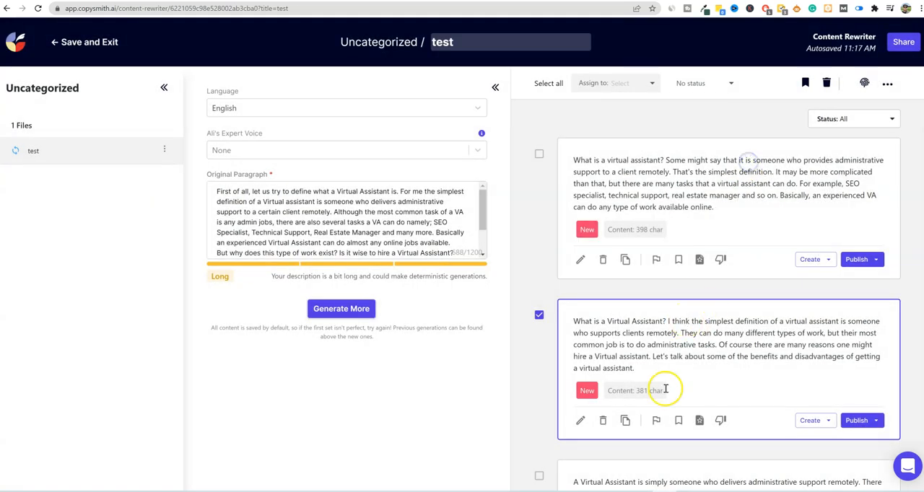
pyautogui.click(669, 355)
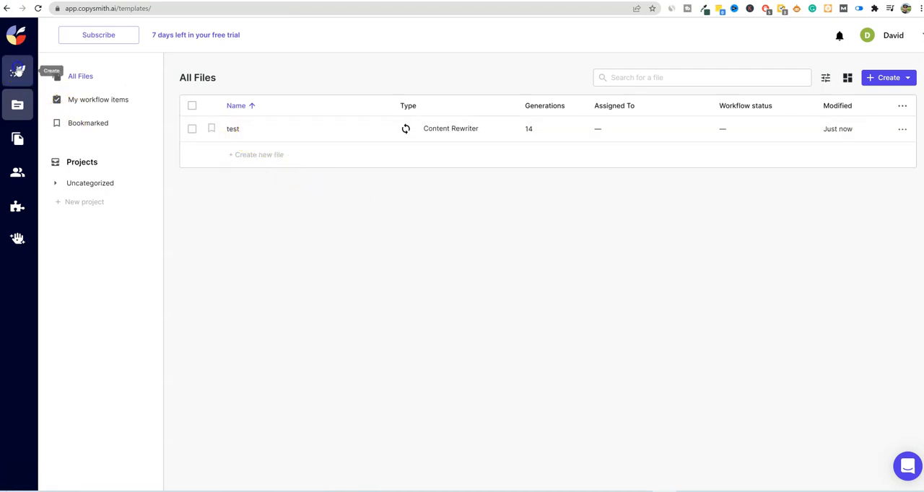
# - Create a new Landing Pages file named "test" from the eCommerce templates in the Uncategorized location
pyautogui.click(17, 70)
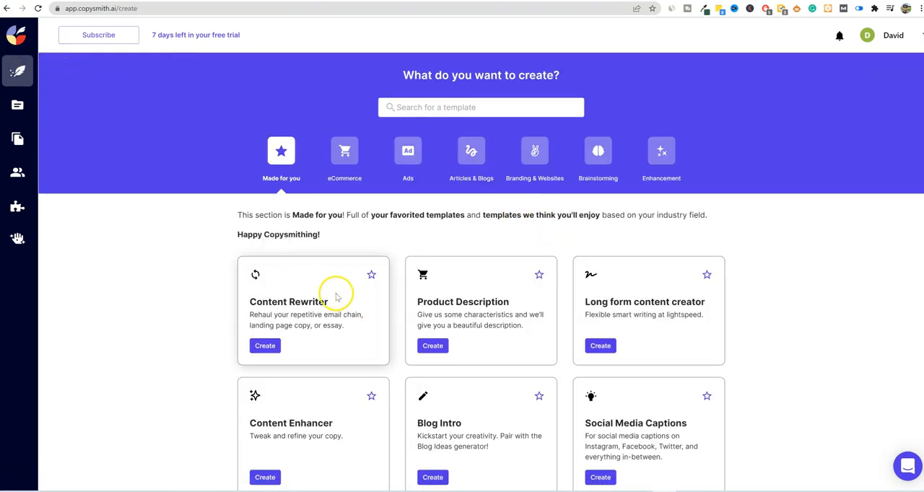
pyautogui.click(344, 153)
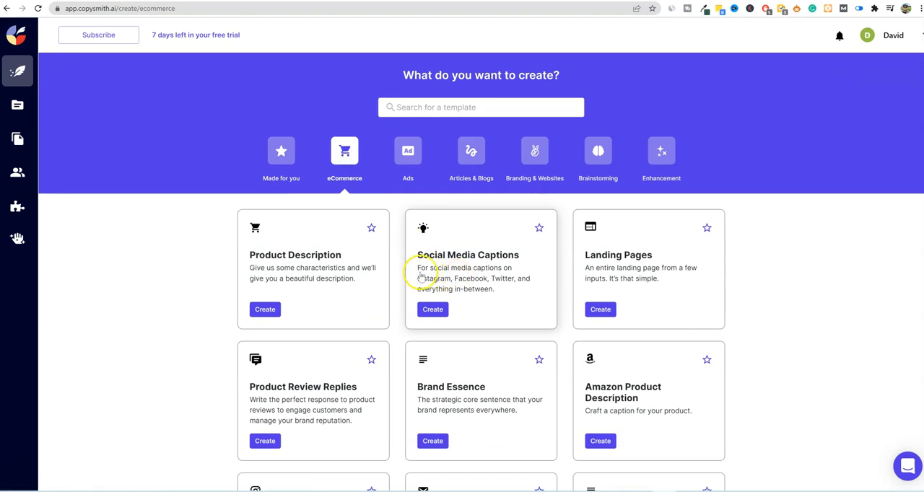
pyautogui.click(599, 313)
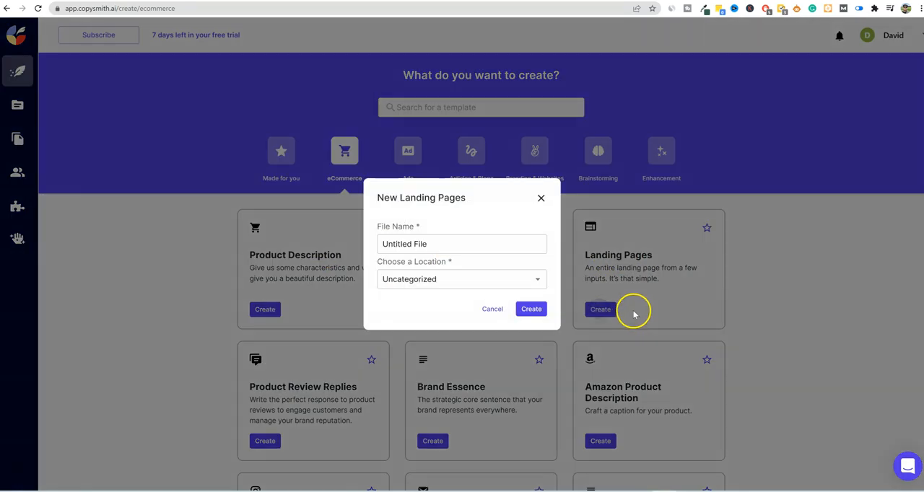
pyautogui.click(438, 244)
pyautogui.moveTo(438, 244); pyautogui.dragTo(335, 245)
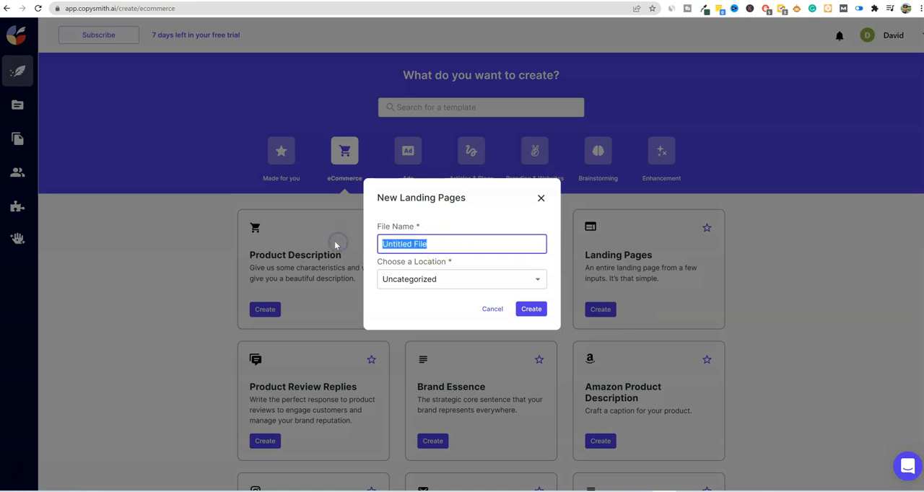
pyautogui.write('test')
pyautogui.click(373, 264)
pyautogui.click(531, 309)
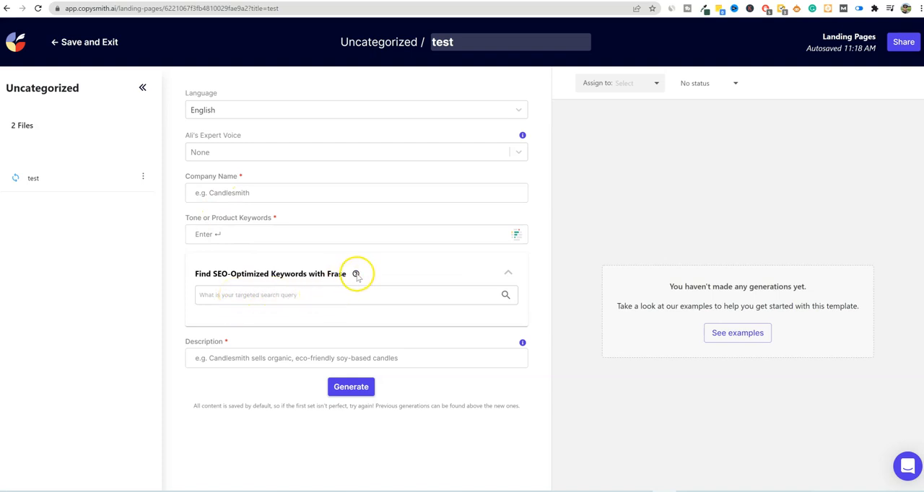
# - Examine the Landing Pages form's input fields, then save the file and return to the file list
pyautogui.moveTo(356, 276)
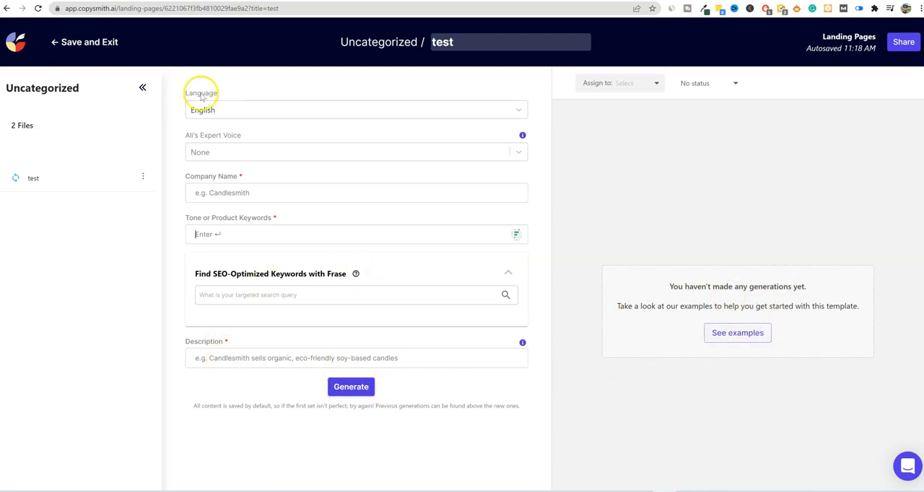
pyautogui.click(73, 48)
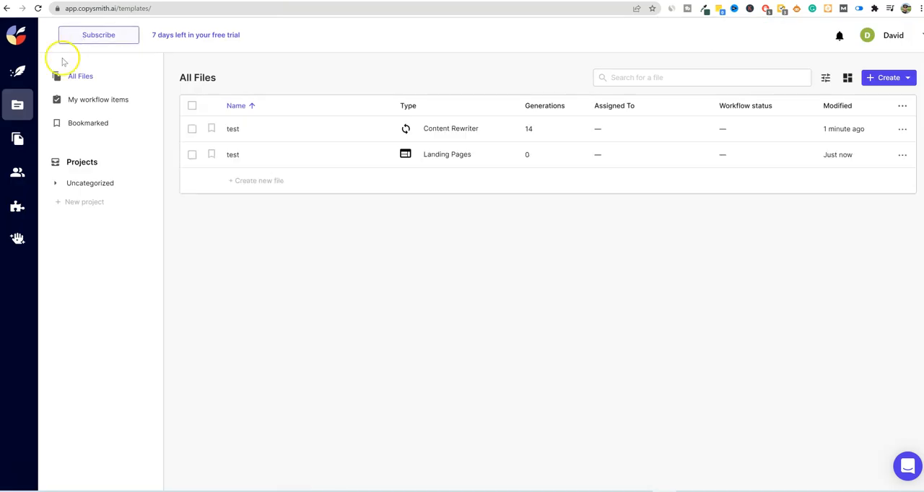
# - Browse the available templates in the Ads, Branding & Websites and Brainstorming categories
pyautogui.click(17, 71)
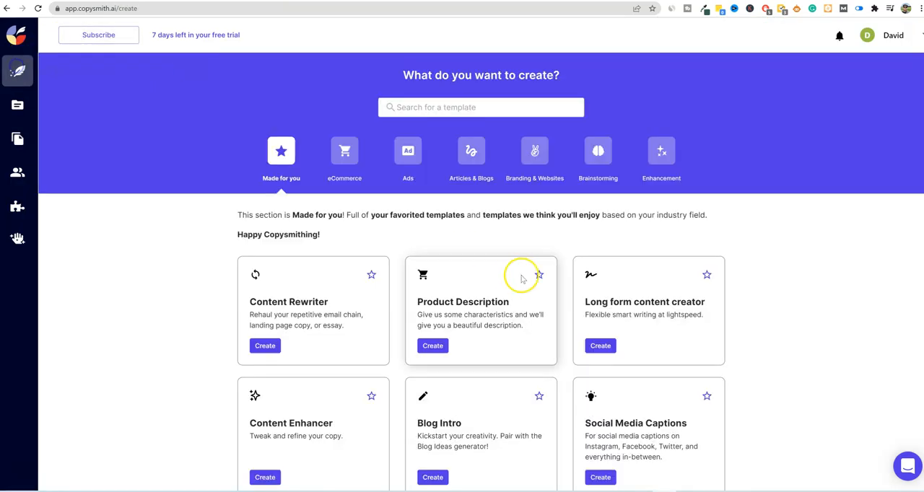
pyautogui.click(420, 166)
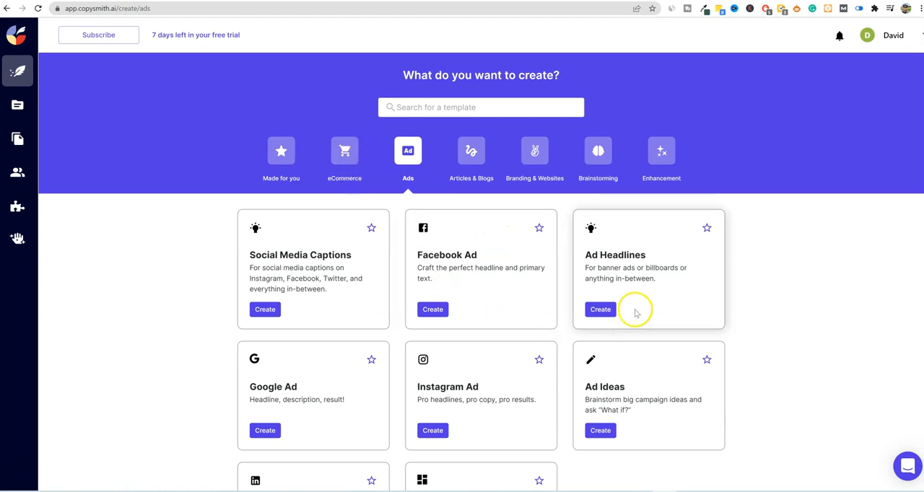
pyautogui.scroll(-2, 390, 374)
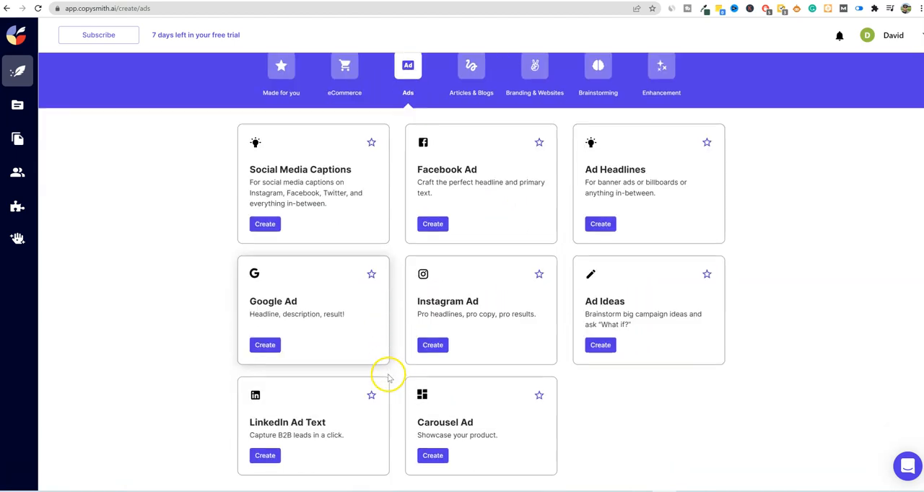
pyautogui.scroll(2, 489, 396)
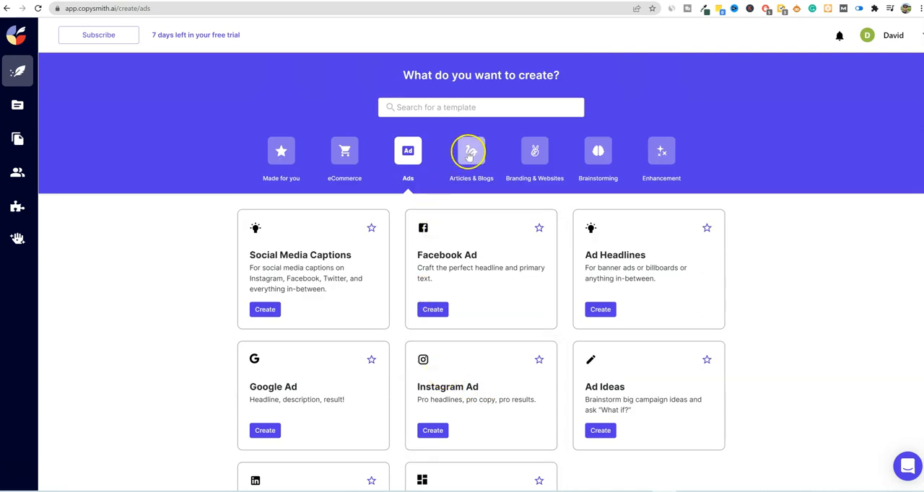
pyautogui.click(536, 157)
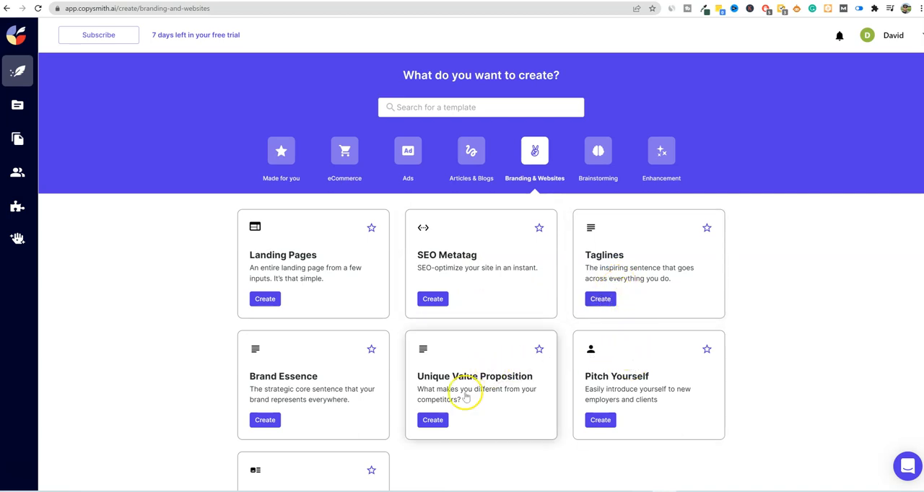
pyautogui.scroll(-1, 313, 384)
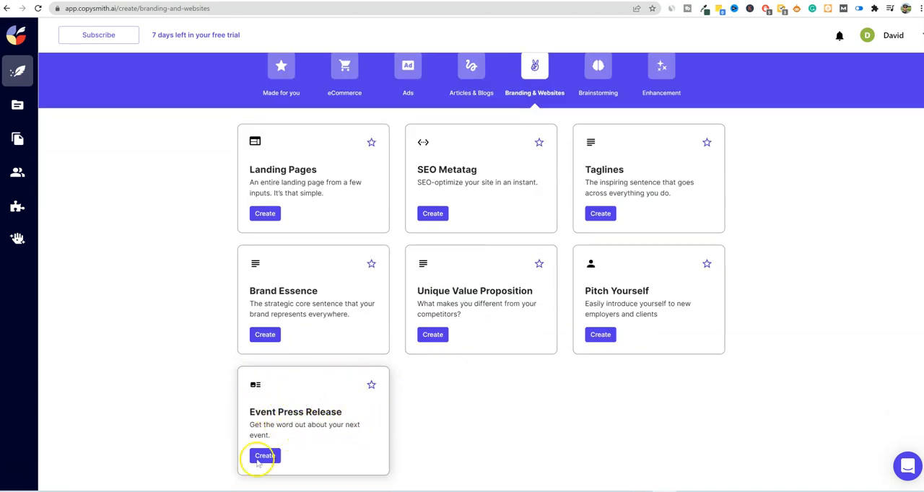
pyautogui.scroll(2, 556, 390)
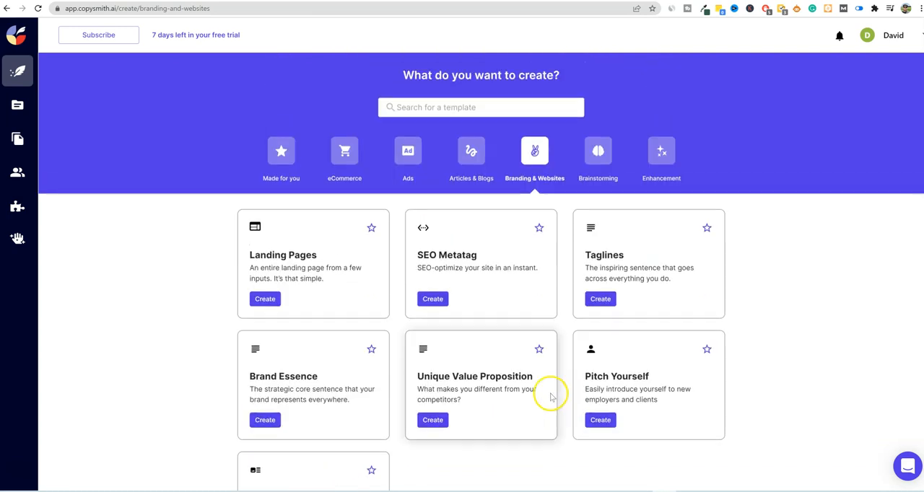
pyautogui.click(593, 154)
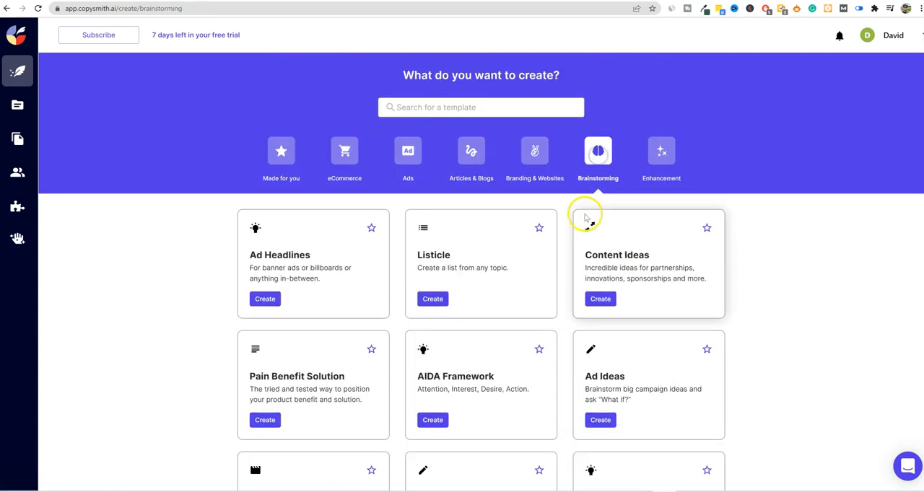
pyautogui.scroll(-2, 712, 250)
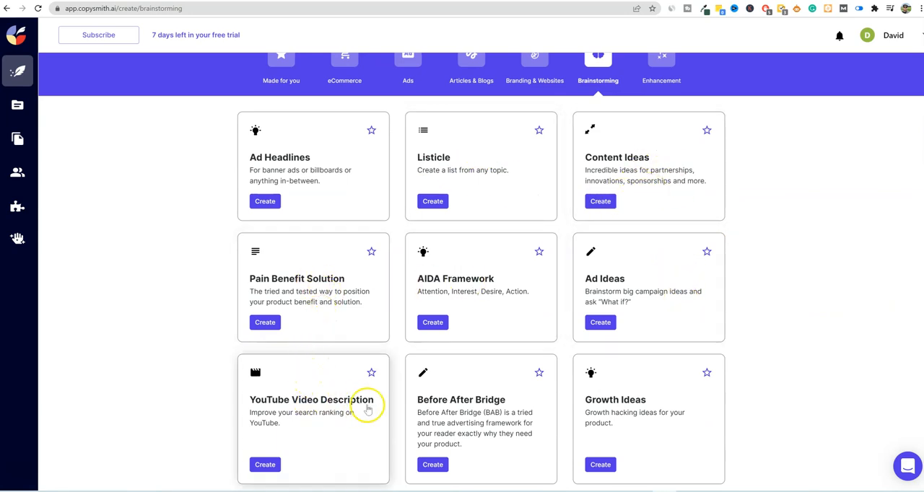
pyautogui.scroll(-2, 355, 391)
pyautogui.scroll(4, 515, 340)
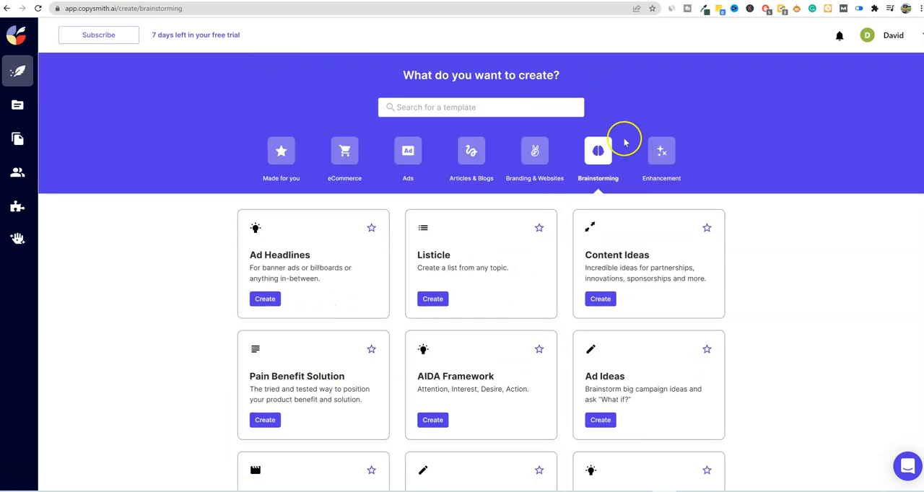
# - Create a new Bullet Point Expander file named "test" from the Enhancement templates in the Uncategorized location
pyautogui.click(661, 153)
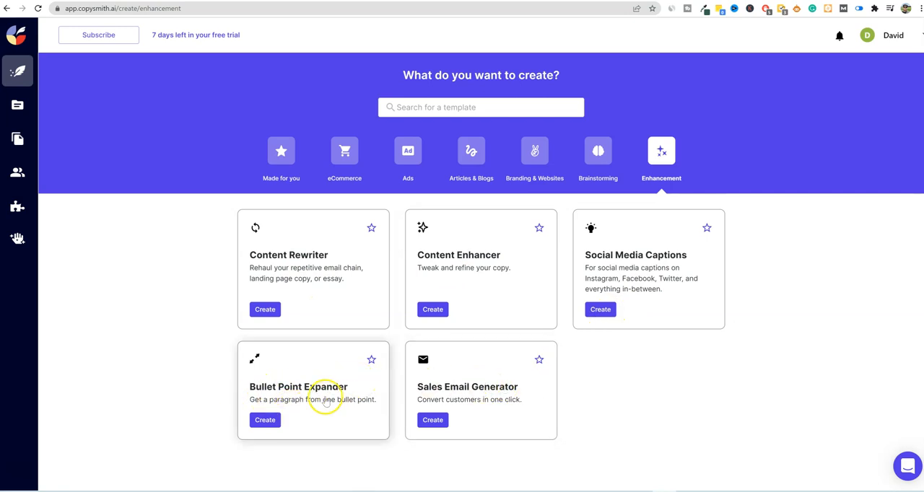
pyautogui.click(265, 420)
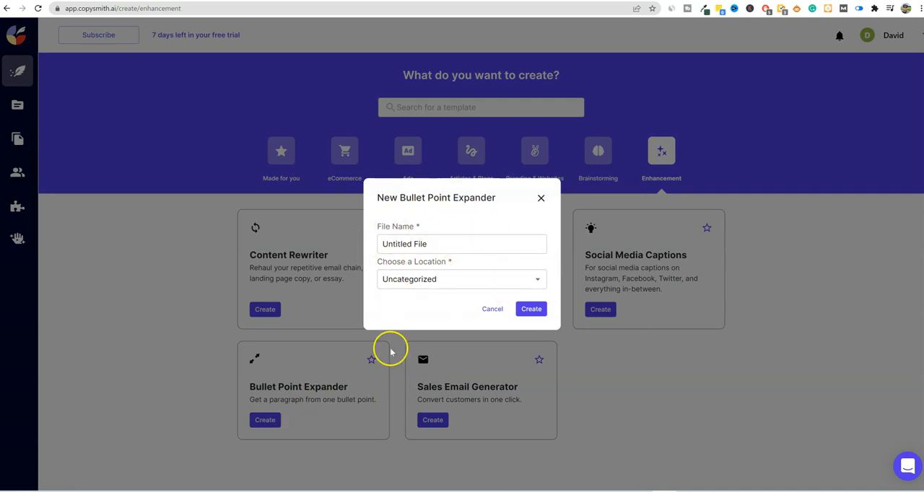
pyautogui.click(422, 244)
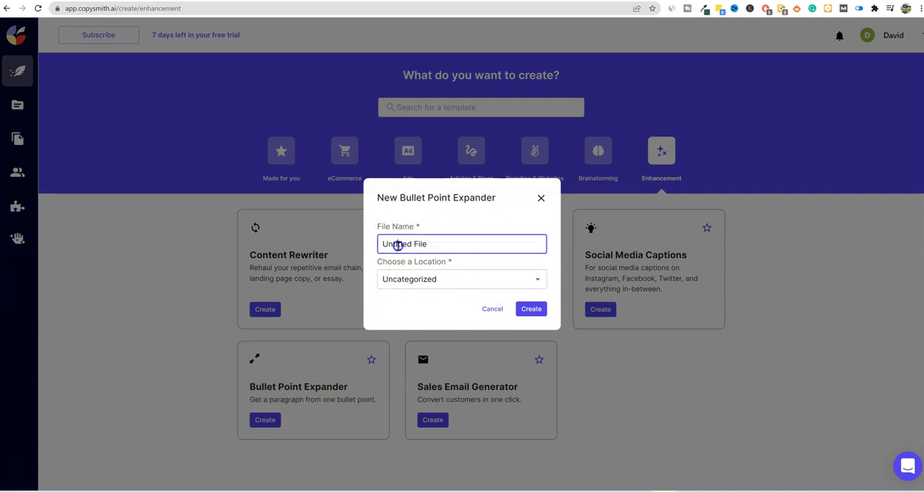
pyautogui.moveTo(437, 245); pyautogui.dragTo(331, 253)
pyautogui.write('test')
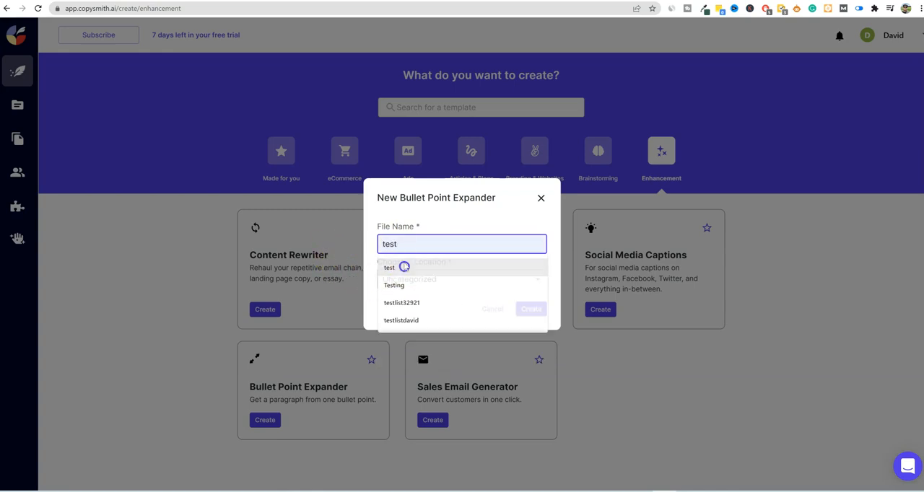
pyautogui.click(404, 267)
pyautogui.click(433, 278)
pyautogui.click(441, 303)
pyautogui.click(530, 309)
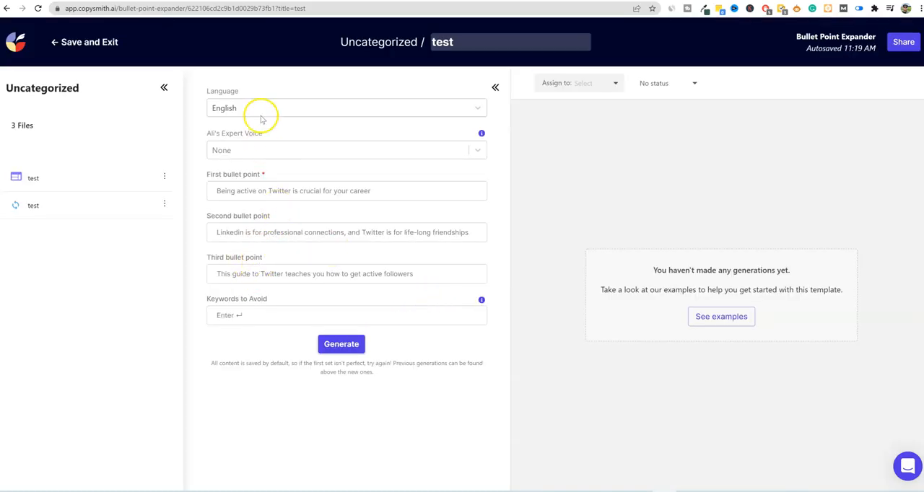
# - Examine the choices for Ali's Expert Voice and its help information without selecting a different voice
pyautogui.click(475, 150)
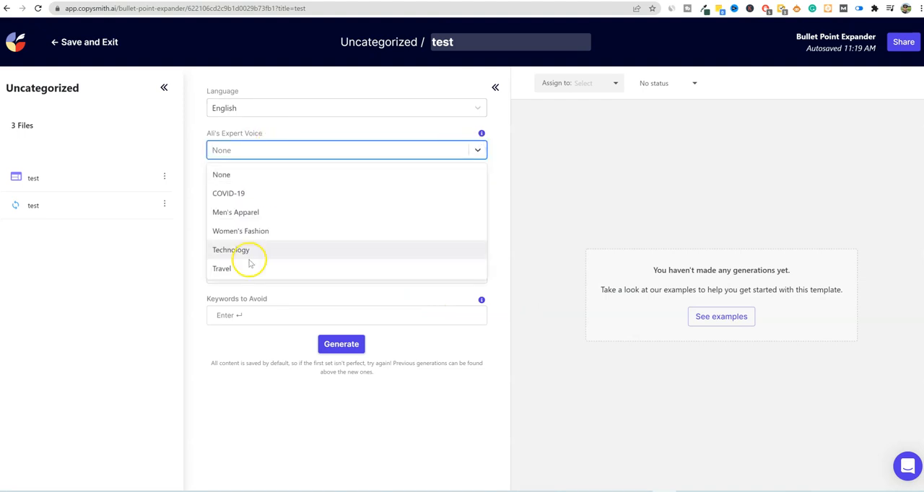
pyautogui.click(536, 157)
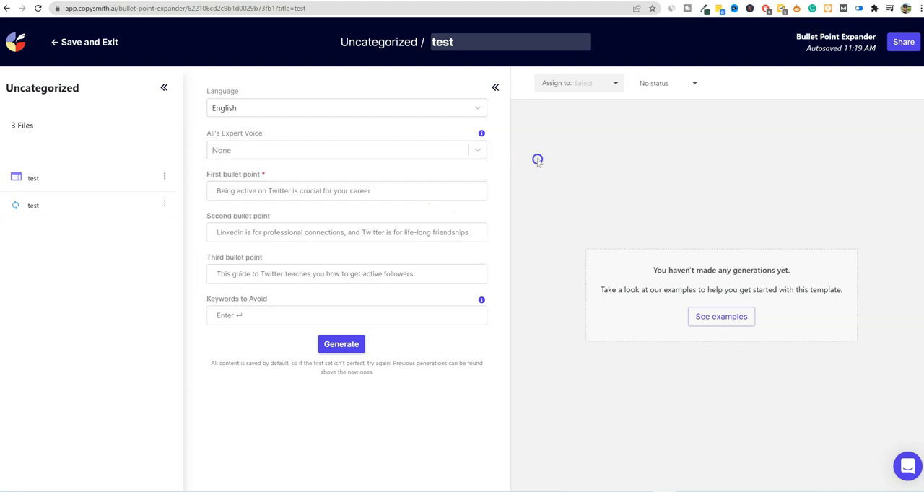
pyautogui.moveTo(480, 136)
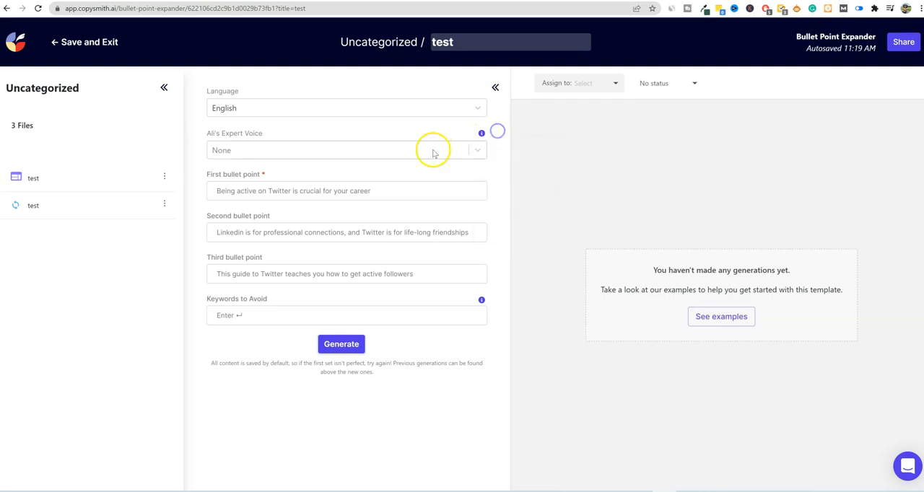
pyautogui.click(473, 150)
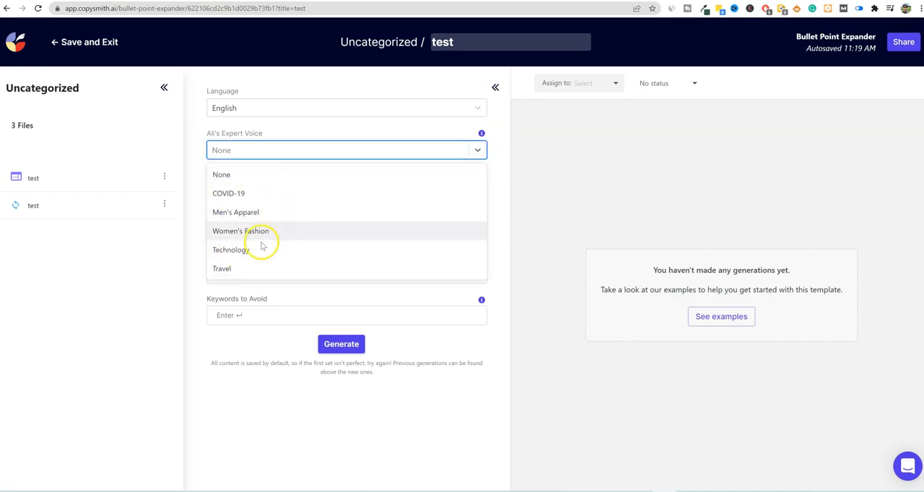
pyautogui.click(523, 157)
pyautogui.click(477, 150)
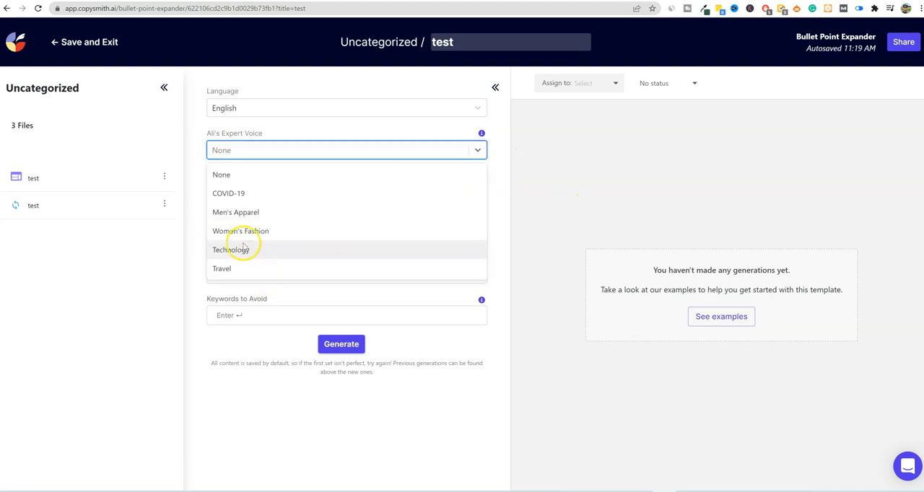
pyautogui.click(491, 165)
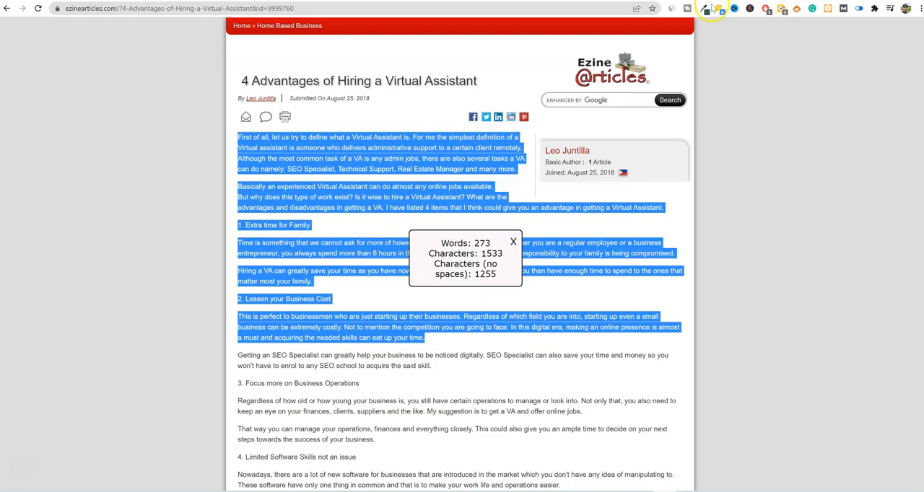
# - Copy the article's headings "Extra time for Family", "Lessen your Business Cost" and "Focus more on Business Operations" into the three bullet points and generate paragraphs
pyautogui.click(285, 249)
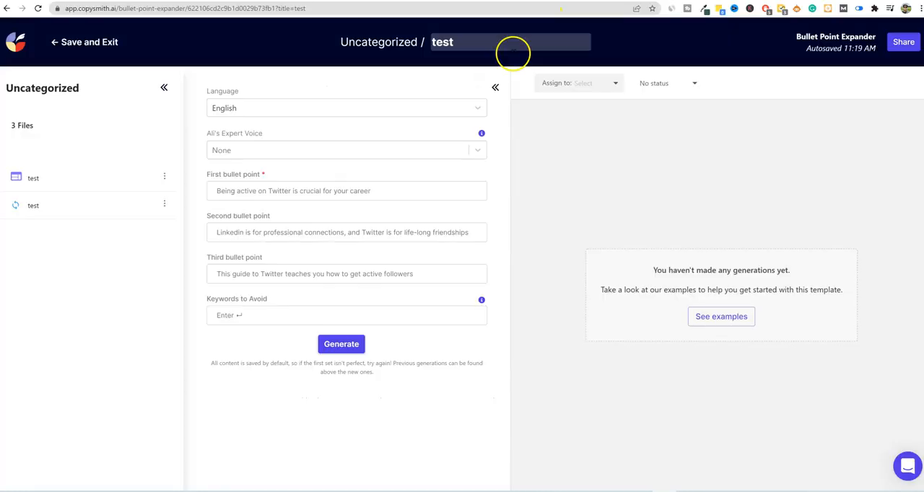
pyautogui.write('Extra time for Family Article Source: http://EzineArticles.com/9999760')
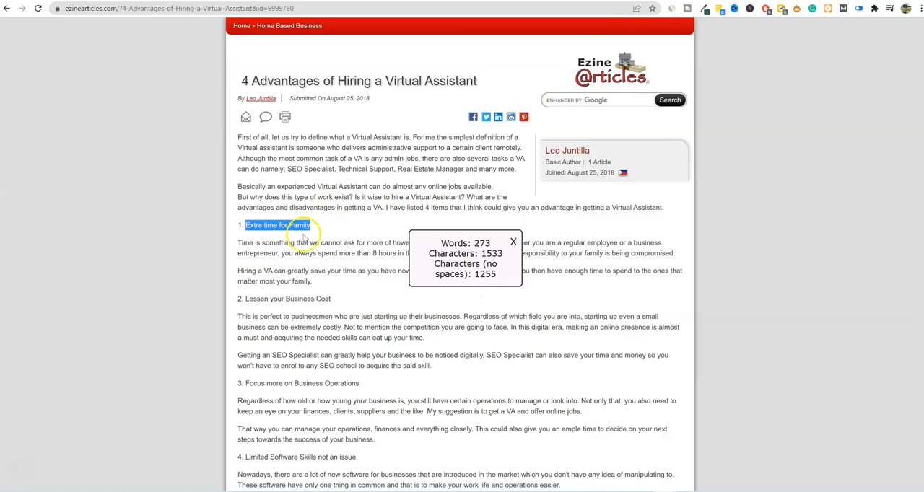
pyautogui.moveTo(331, 299); pyautogui.dragTo(267, 299)
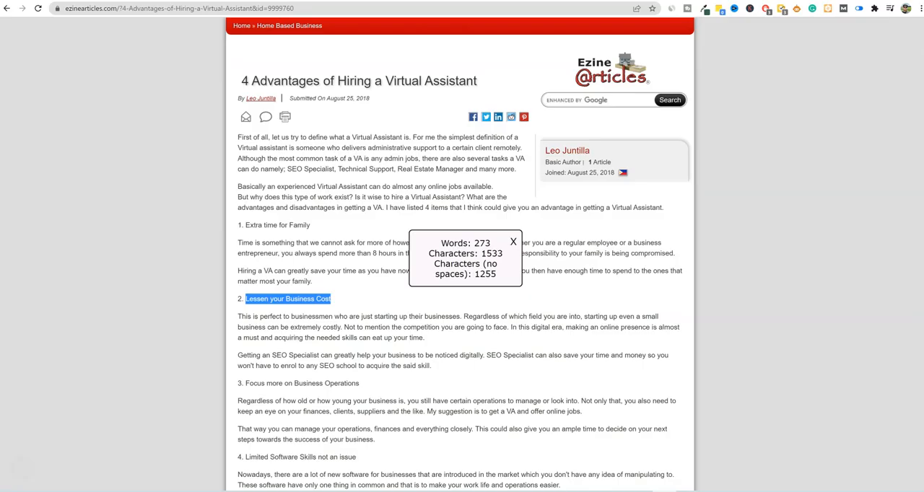
pyautogui.moveTo(359, 383); pyautogui.dragTo(245, 388)
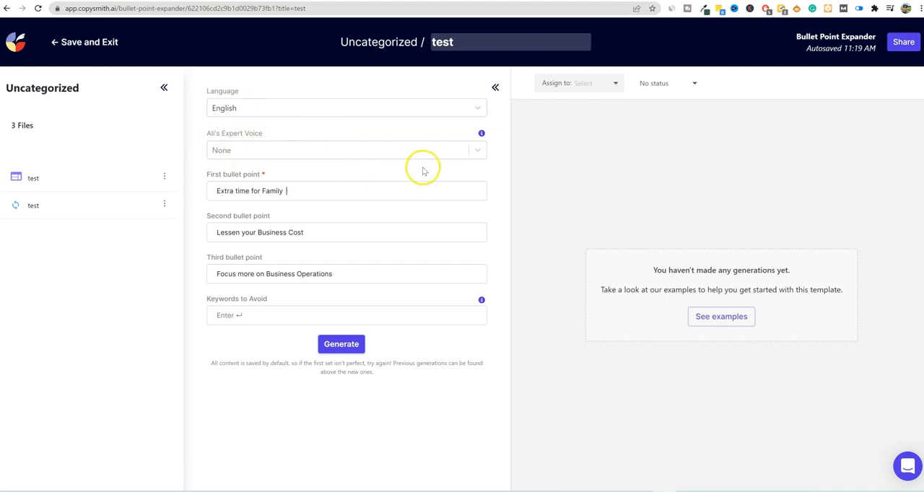
pyautogui.click(342, 344)
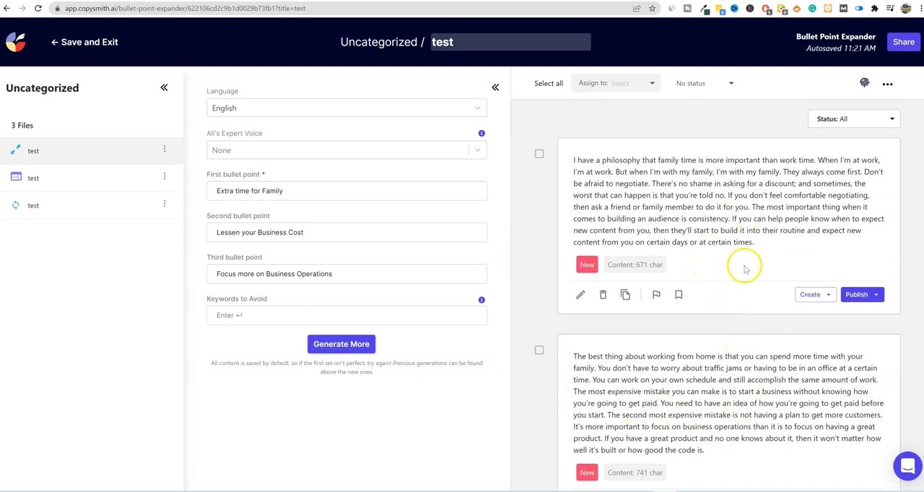
# - Review the generated paragraphs, check the Create and Publish options of the one beginning "The most important thing in my life", and open it for editing
pyautogui.scroll(-3, 726, 375)
pyautogui.scroll(-15, 752, 370)
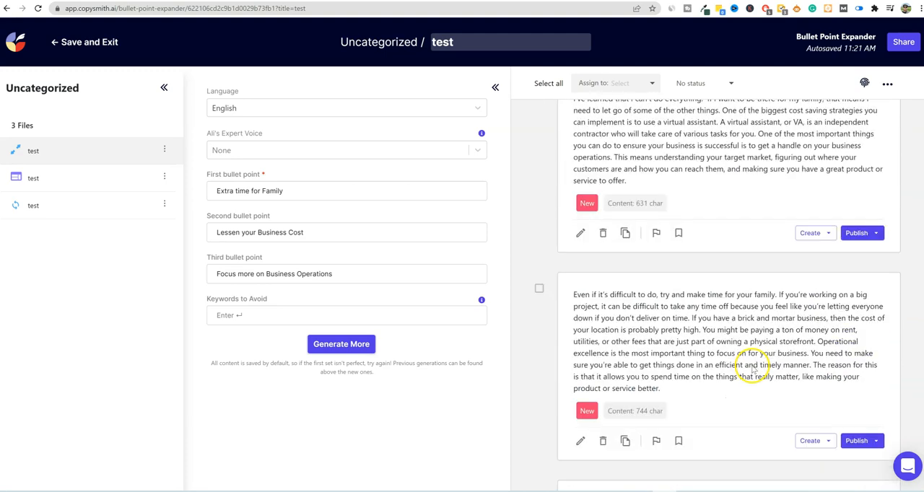
pyautogui.scroll(-8, 750, 364)
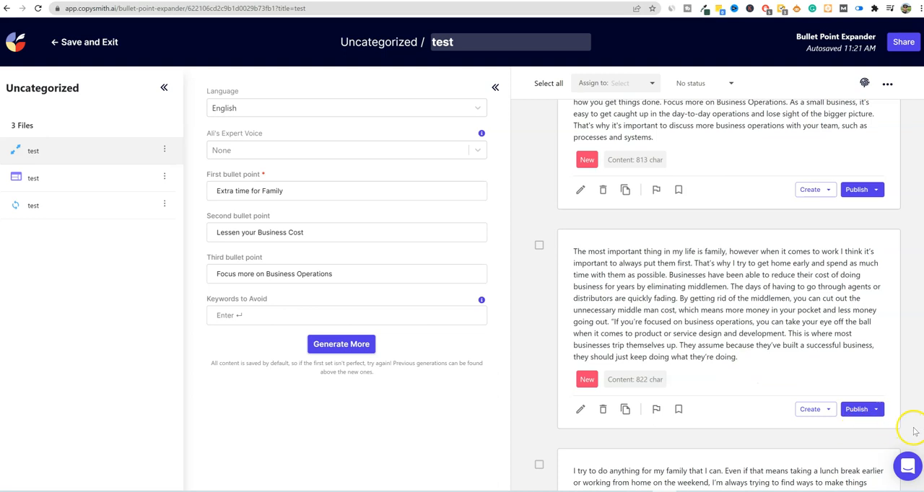
pyautogui.scroll(-3, 729, 295)
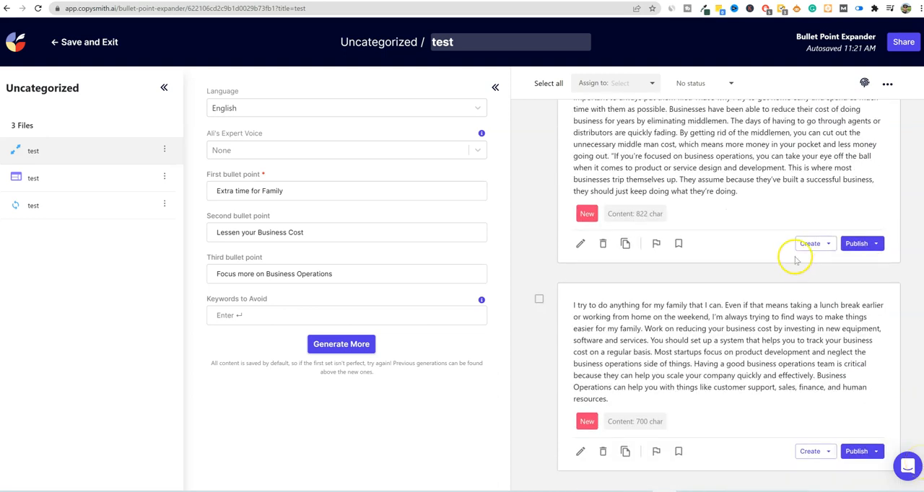
pyautogui.click(829, 243)
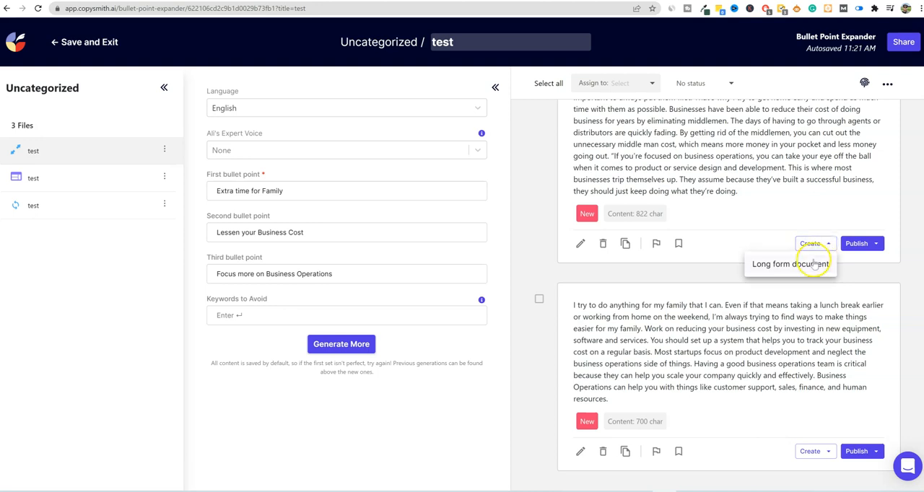
pyautogui.click(875, 244)
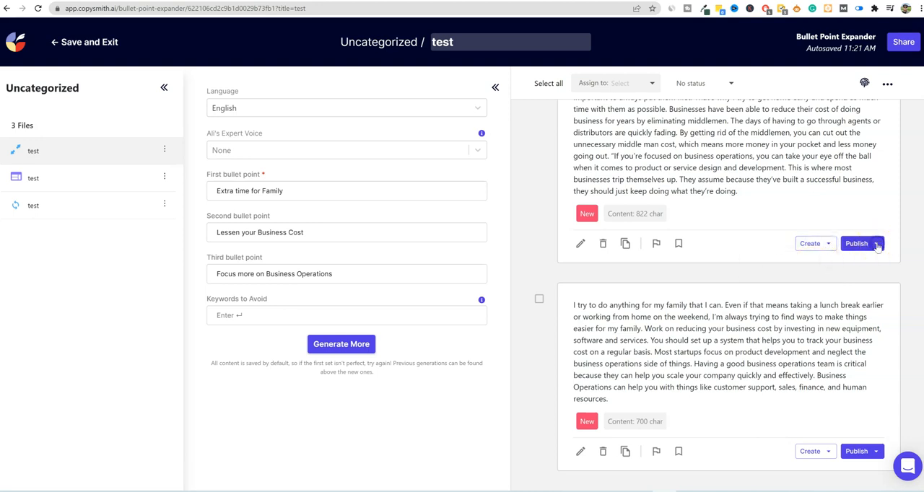
pyautogui.click(851, 171)
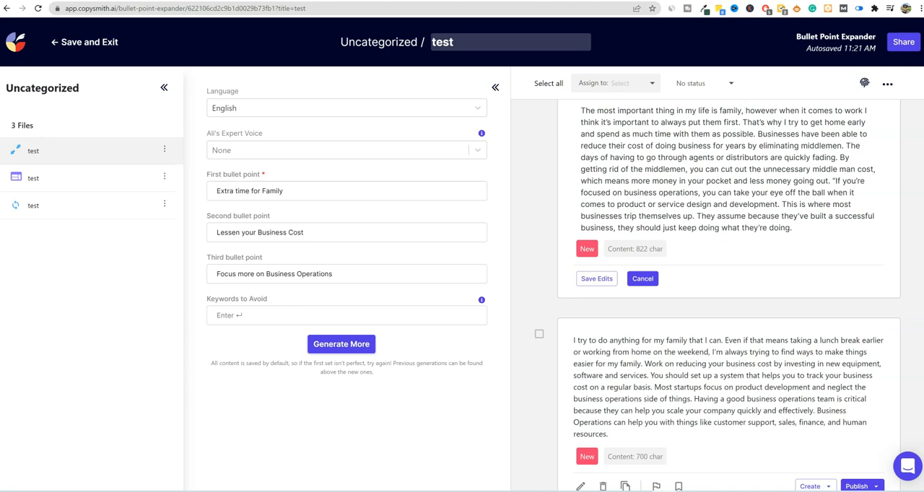
# - Copy the generated paragraph beginning "At the end of the day" and open Copyscape's Premium Search in a new browser tab
pyautogui.scroll(10, 684, 183)
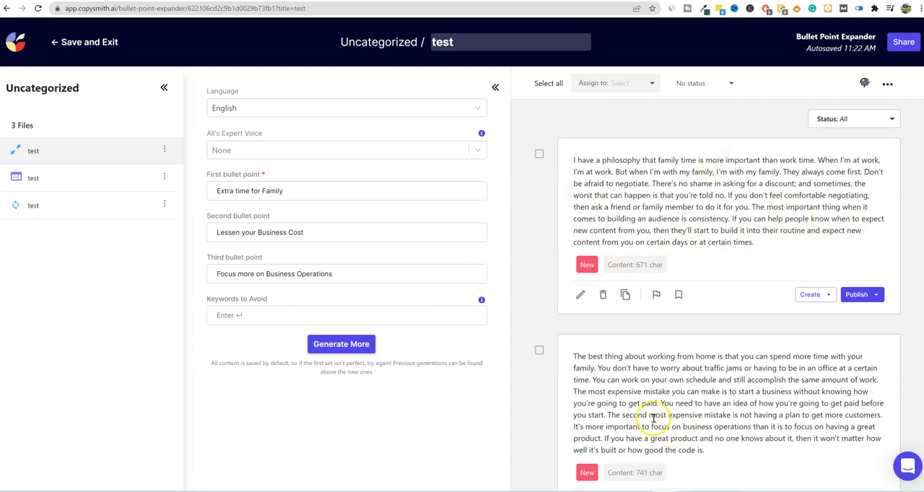
pyautogui.scroll(-3, 653, 418)
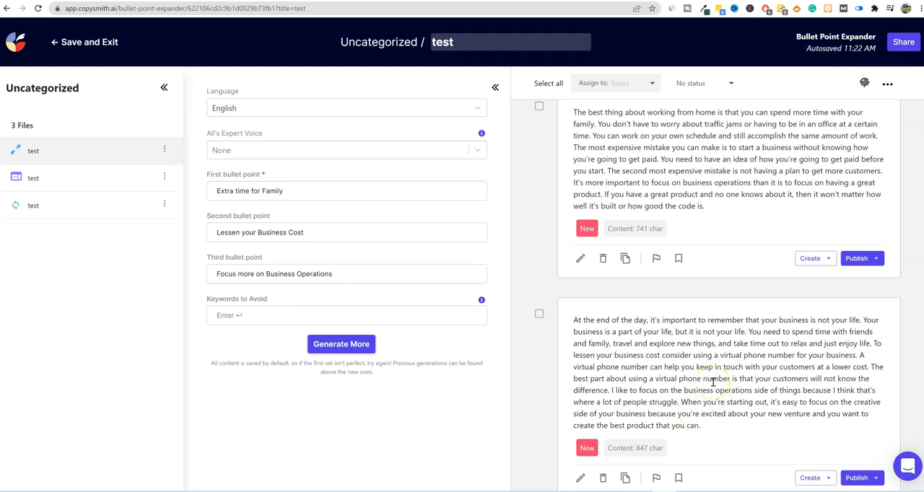
pyautogui.moveTo(707, 427); pyautogui.dragTo(575, 320)
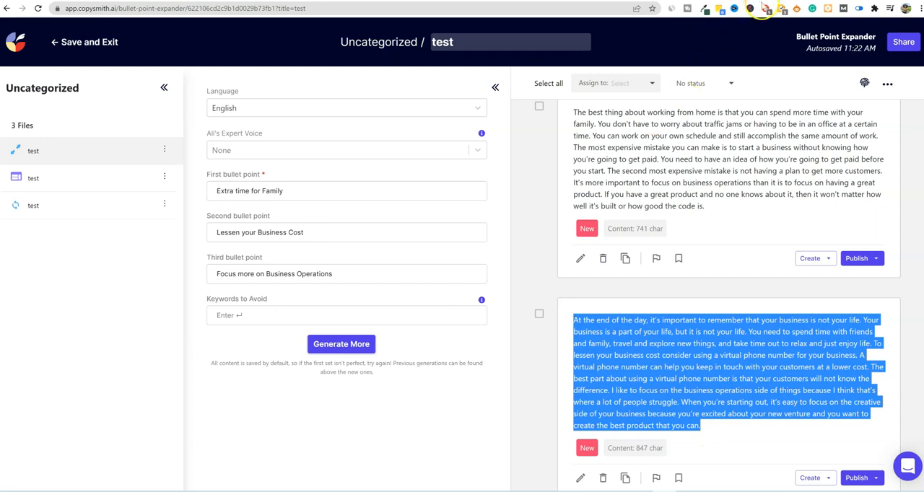
pyautogui.hotkey('ctrl', 't')
pyautogui.click(508, 7)
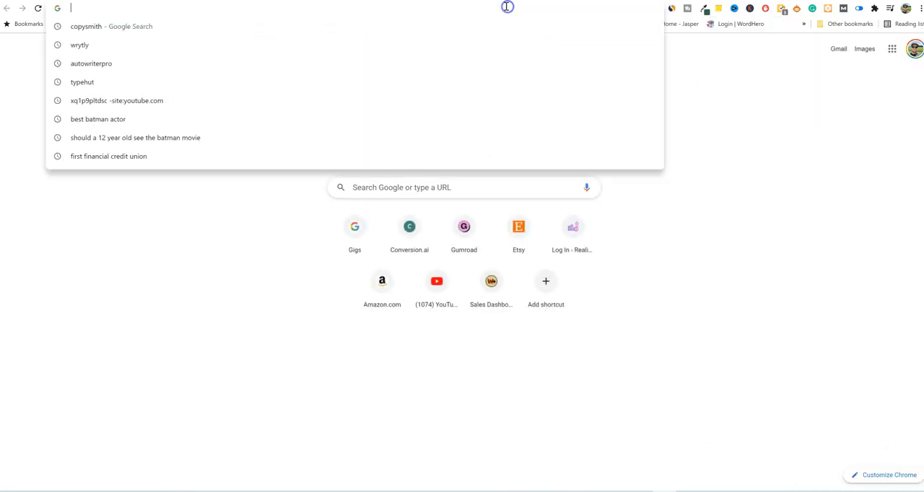
pyautogui.write('copyscape.com/prosearch.php')
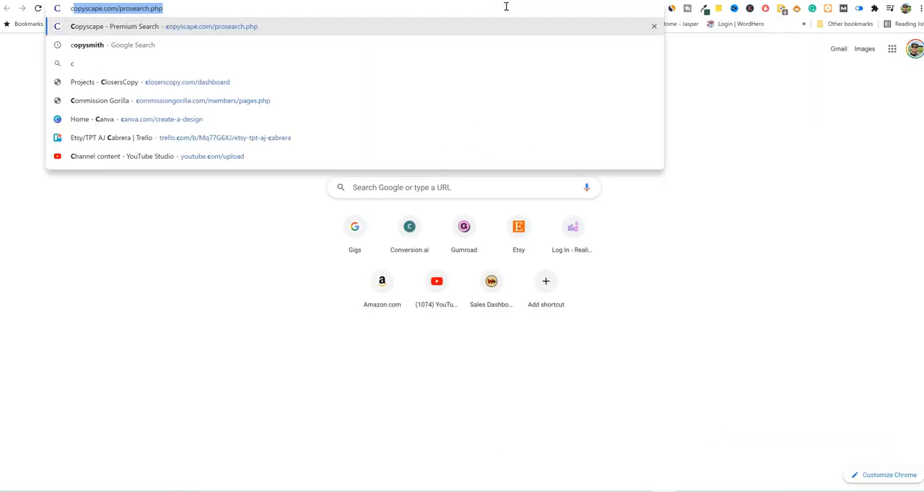
pyautogui.press('Return')
# - Run a Copyscape Premium Search on the copied paragraph and check the plagiarism result
pyautogui.click(510, 209)
pyautogui.click(420, 212)
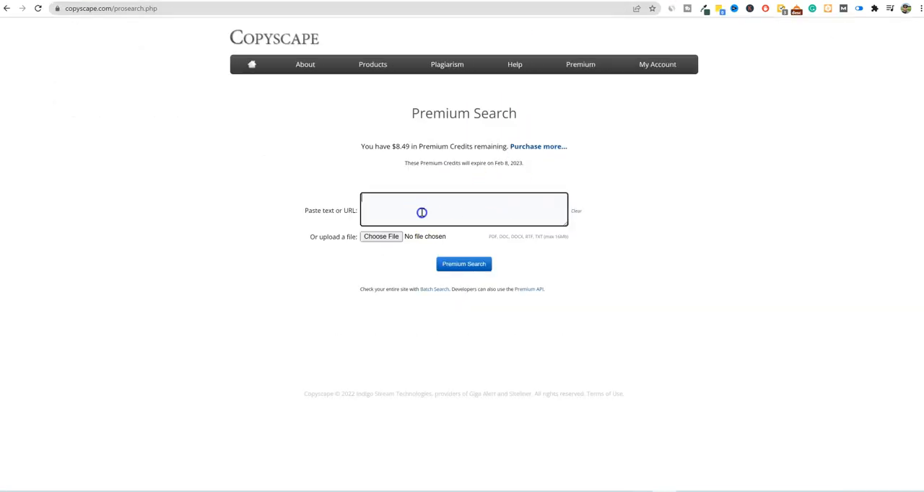
pyautogui.hotkey('ctrl', 'v')
pyautogui.click(456, 265)
pyautogui.moveTo(340, 337); pyautogui.dragTo(448, 340)
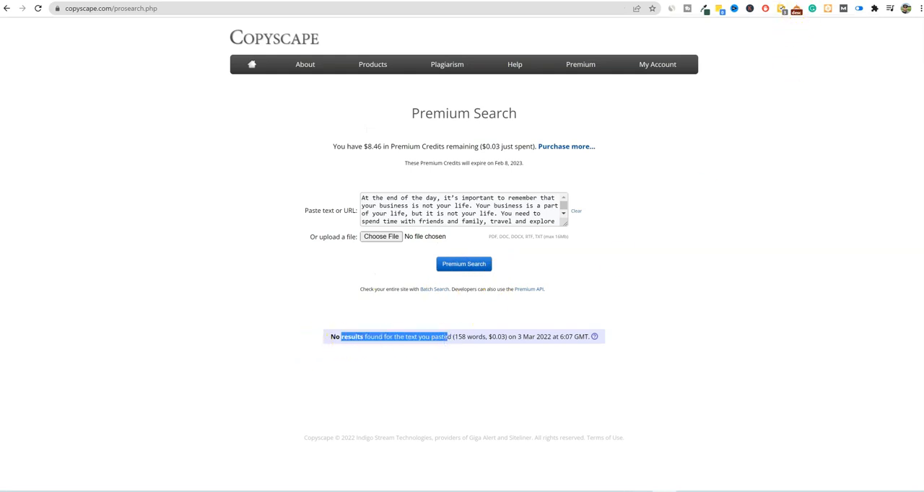
# - Return to Copysmith, compare the three bullet points with the generated paragraphs, and open the one beginning "At the end of the day" for editing
pyautogui.click(680, 1)
pyautogui.click(226, 192)
pyautogui.moveTo(226, 191); pyautogui.dragTo(288, 191)
pyautogui.moveTo(227, 234); pyautogui.dragTo(295, 240)
pyautogui.moveTo(254, 273); pyautogui.dragTo(316, 273)
pyautogui.moveTo(597, 123); pyautogui.dragTo(769, 208)
pyautogui.moveTo(584, 320); pyautogui.dragTo(765, 437)
pyautogui.scroll(2, 765, 438)
pyautogui.click(288, 190)
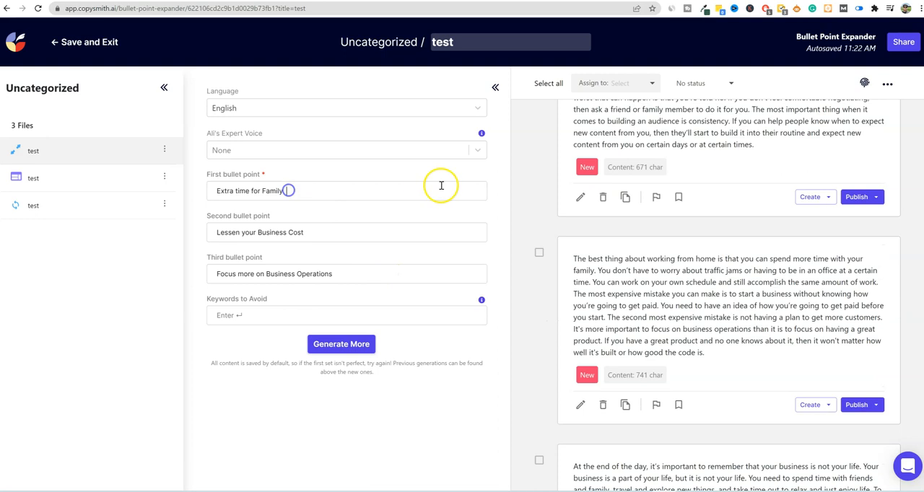
pyautogui.scroll(2, 652, 259)
pyautogui.click(661, 220)
pyautogui.scroll(-3, 574, 310)
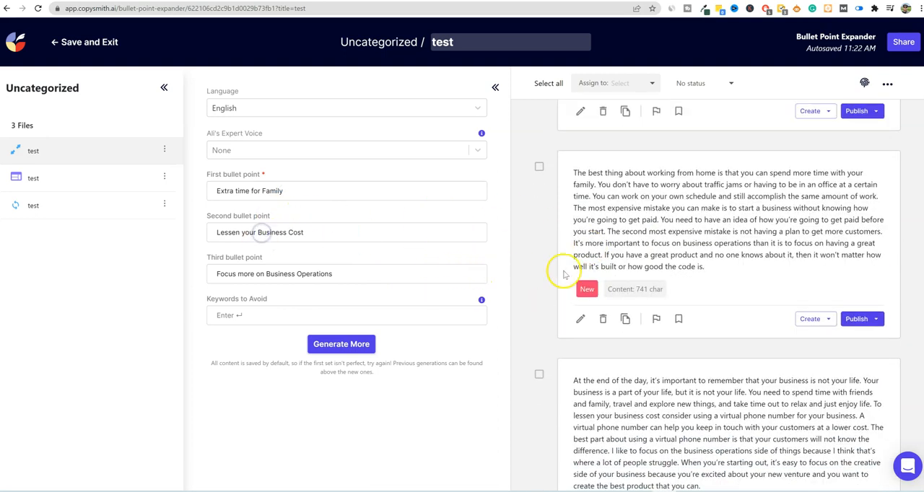
pyautogui.scroll(-2, 645, 376)
pyautogui.click(620, 370)
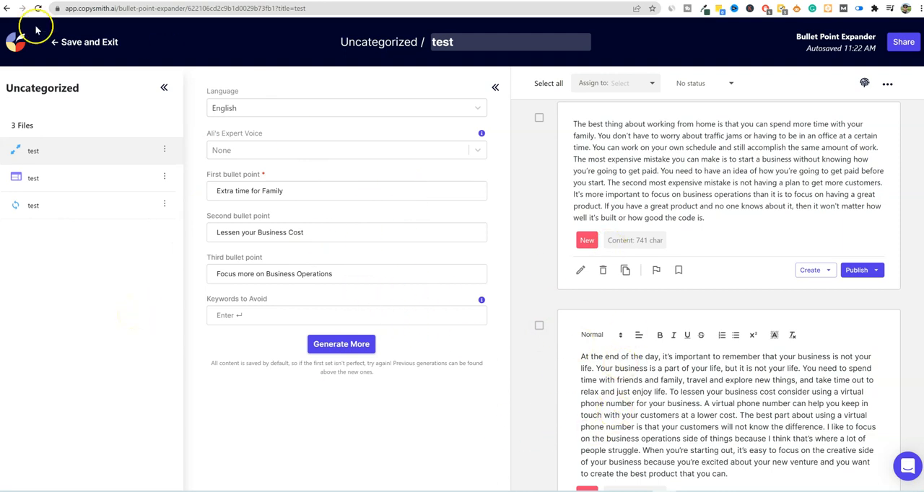
# - Exit the Bullet Point Expander file and create a Blog Ideas file named "Untitled File" in Uncategorized from the Articles & Blogs templates
pyautogui.click(69, 42)
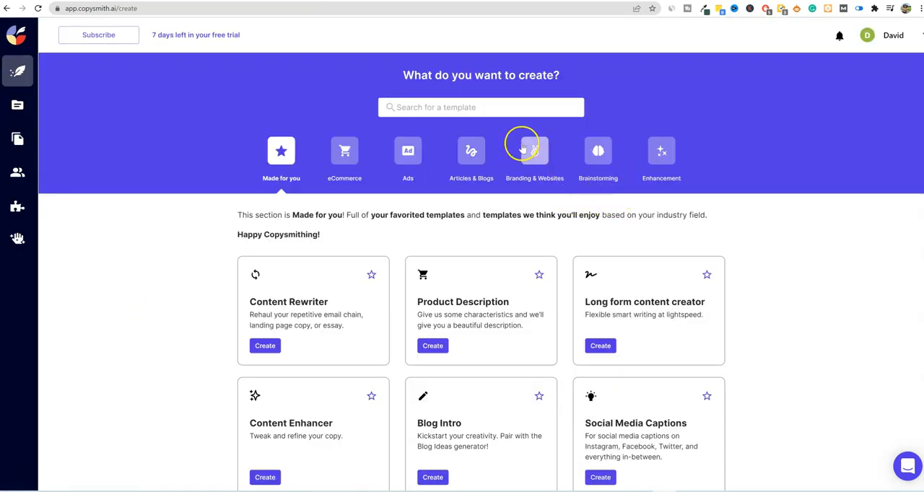
pyautogui.click(471, 151)
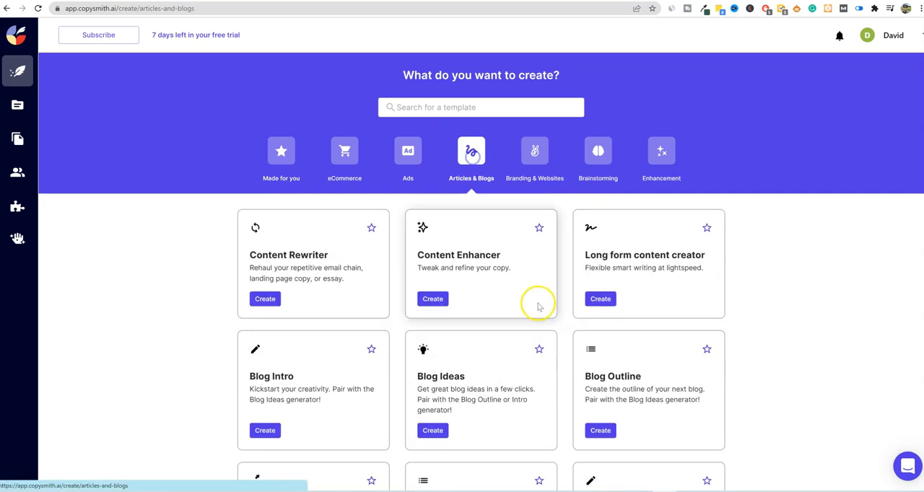
pyautogui.scroll(-2, 548, 305)
pyautogui.scroll(-1, 548, 306)
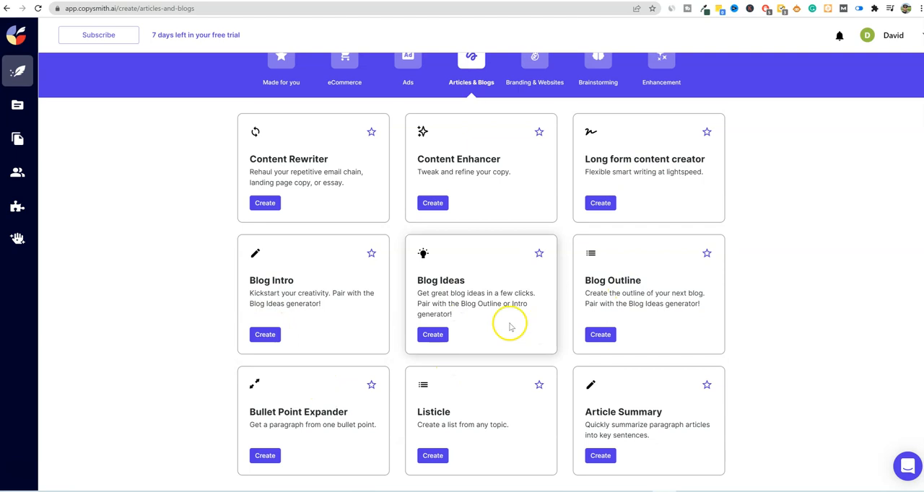
pyautogui.click(433, 336)
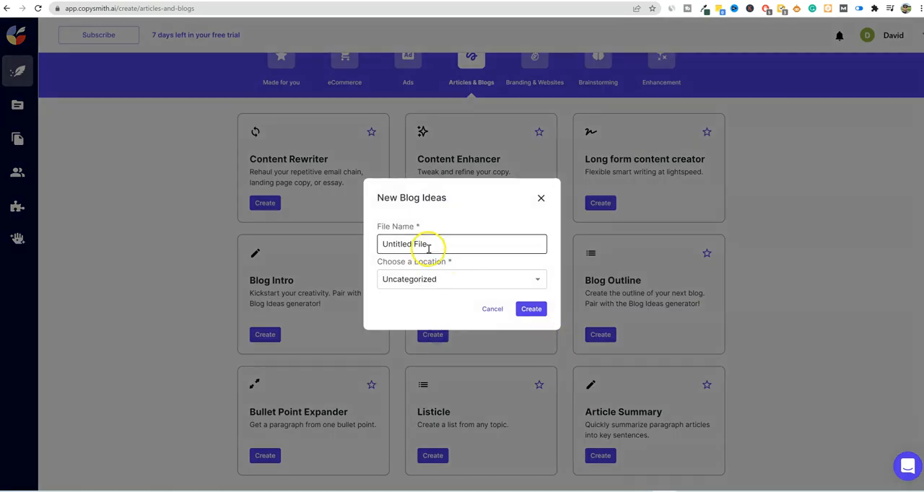
pyautogui.click(531, 309)
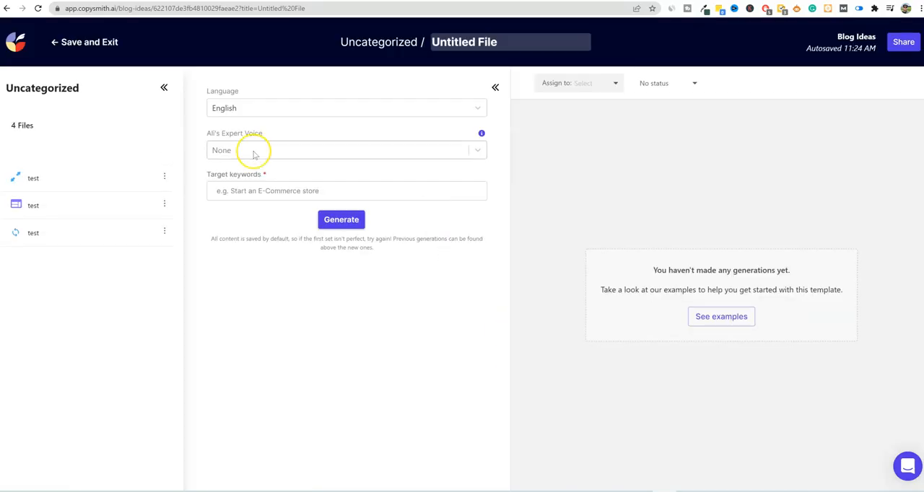
# - Generate blog ideas with Ali's Expert Voice set to Travel and the target keywords "fun things to do in Portland Oregon"
pyautogui.click(474, 153)
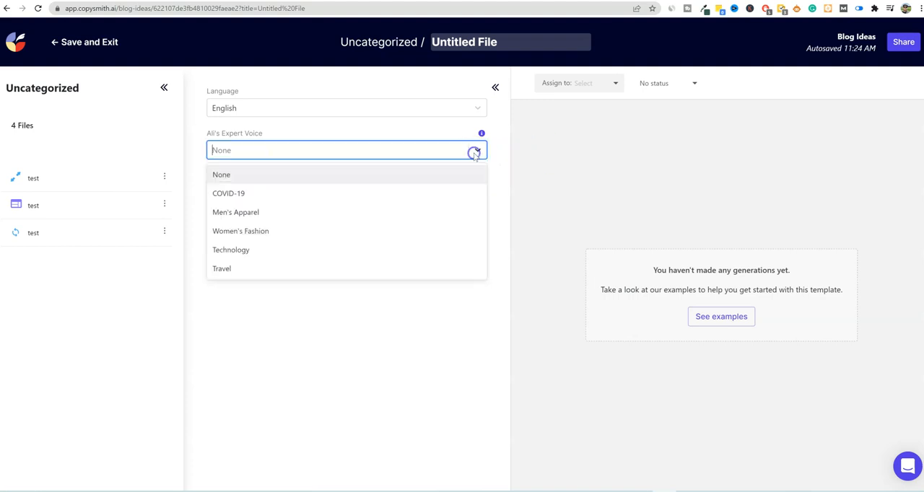
pyautogui.click(221, 269)
pyautogui.click(306, 191)
pyautogui.write('fun things to do in Portland Oregon')
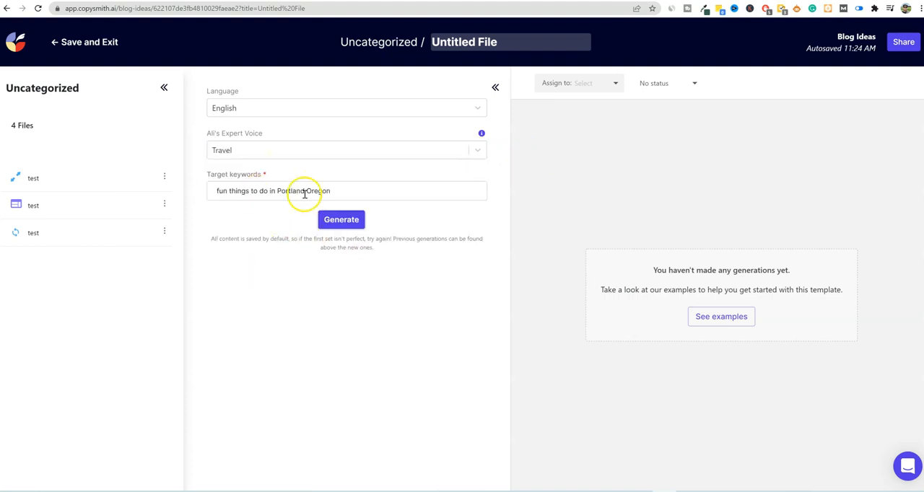
pyautogui.click(340, 220)
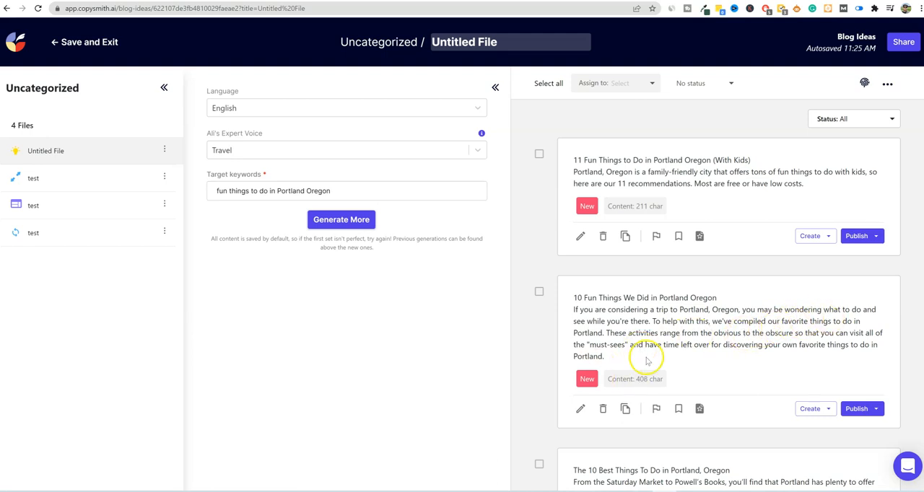
# - Review the generated blog ideas and check the Create options of "10 Fun Things We Did in Portland Oregon"
pyautogui.scroll(-2, 816, 339)
pyautogui.scroll(1, 796, 295)
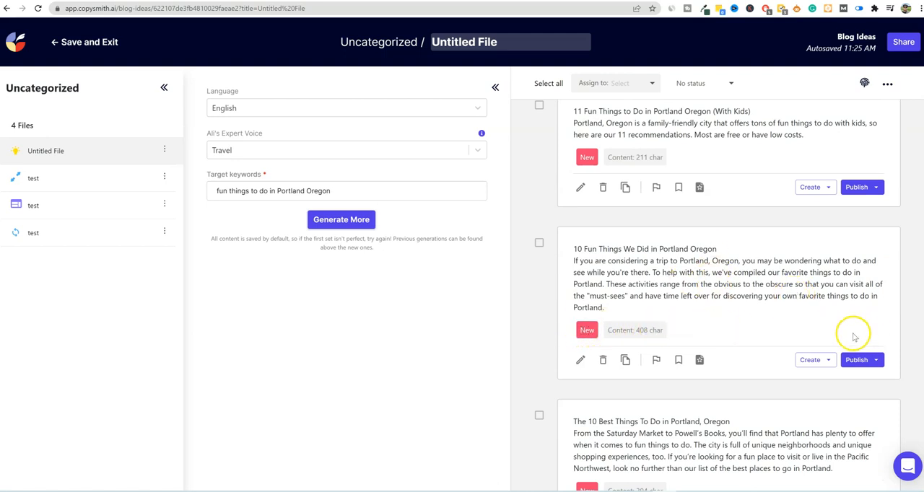
pyautogui.click(830, 361)
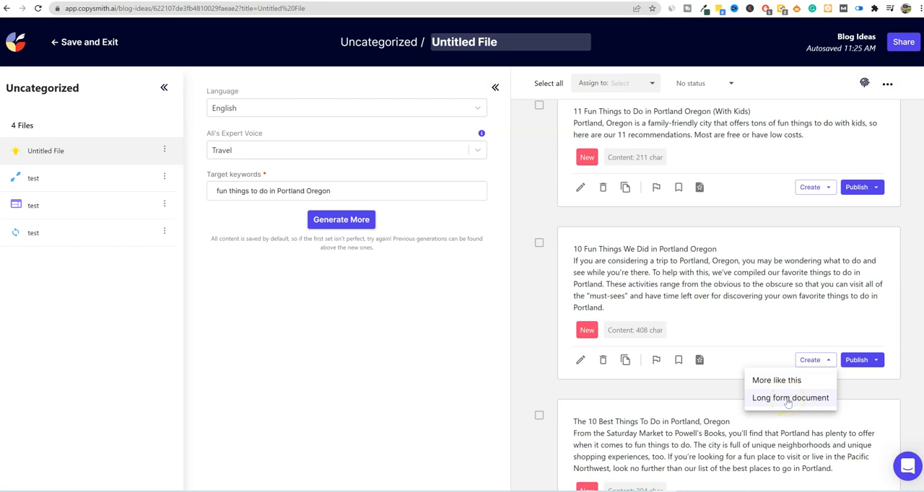
pyautogui.click(704, 269)
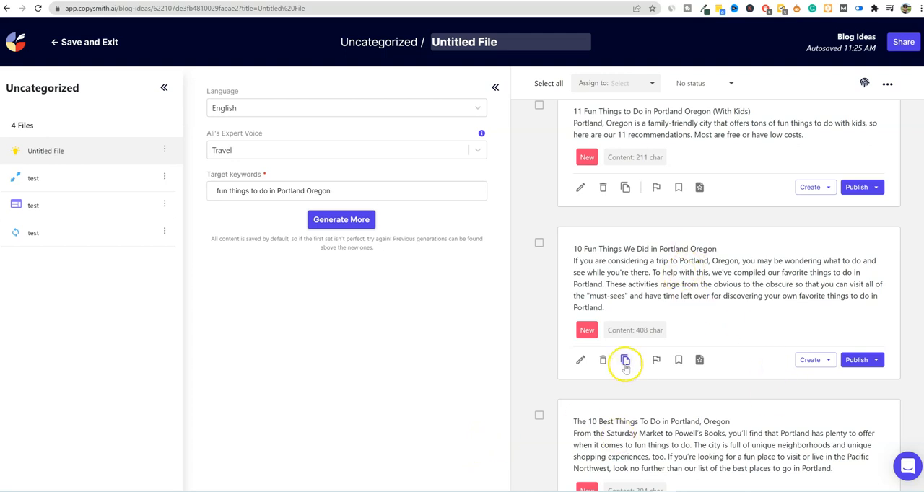
# - Bookmark the idea "10 Fun Things We Did in Portland Oregon", save it as an example for future generations, and copy its text
pyautogui.click(678, 360)
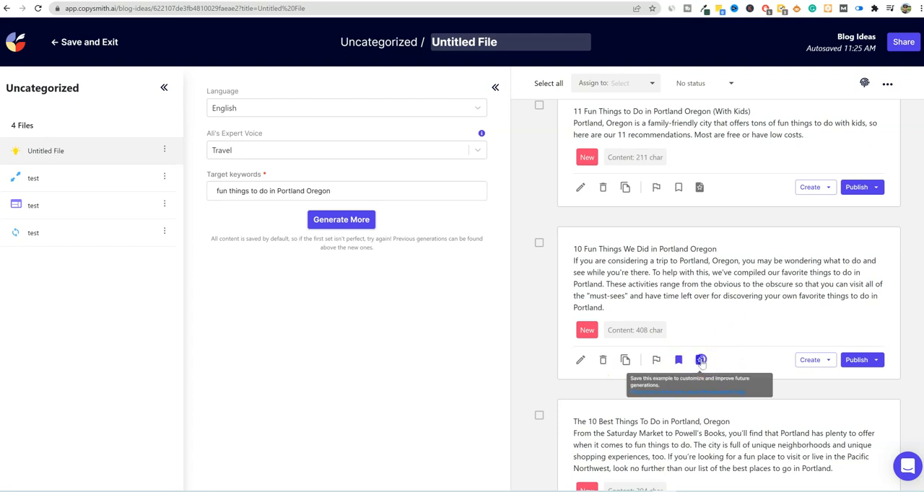
pyautogui.click(701, 361)
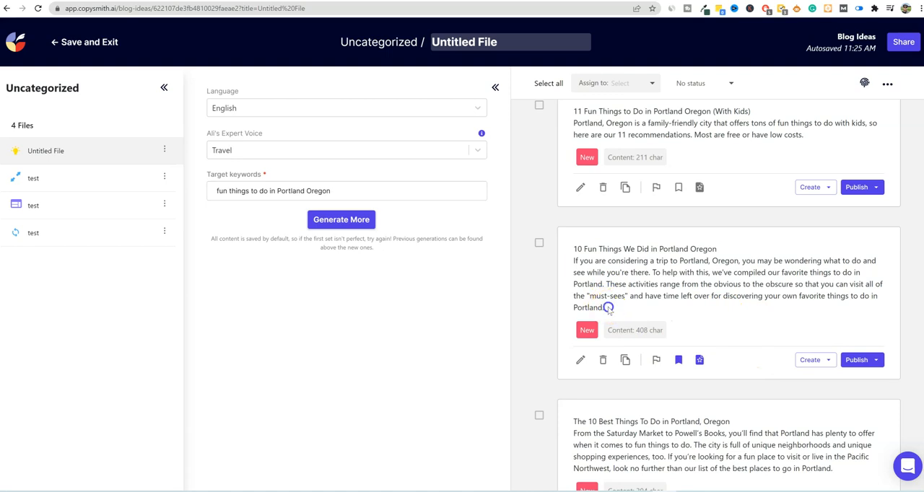
pyautogui.moveTo(609, 308); pyautogui.dragTo(571, 249)
pyautogui.hotkey('ctrl', 'c')
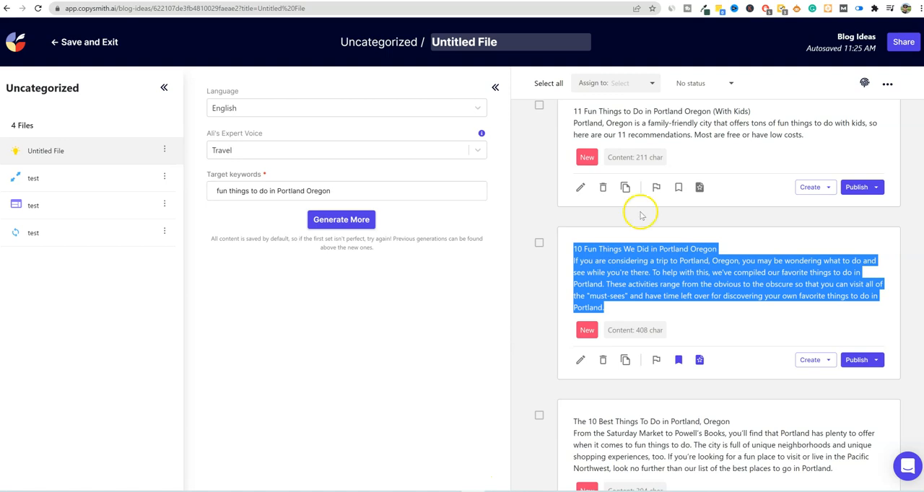
pyautogui.click(431, 322)
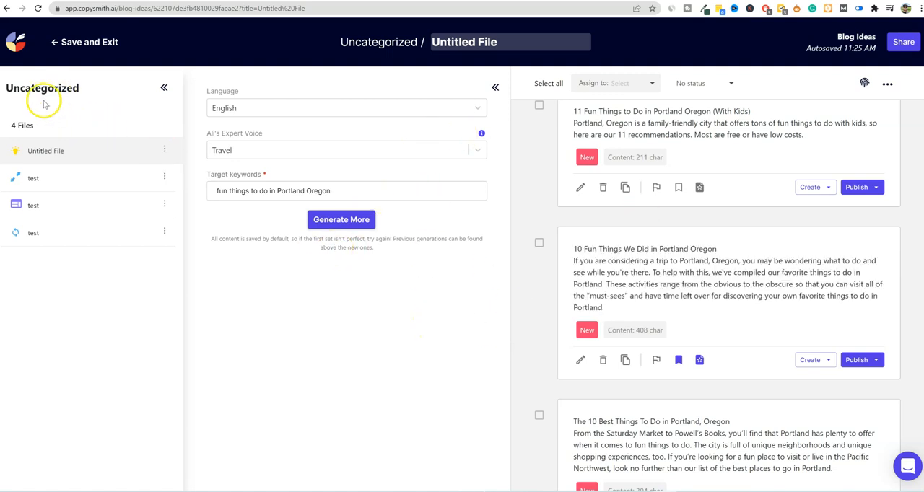
# - Collapse the file list, exit the Blog Ideas file, and create a Blog Outline file named "Untitled File" in Uncategorized
pyautogui.click(164, 87)
pyautogui.click(73, 42)
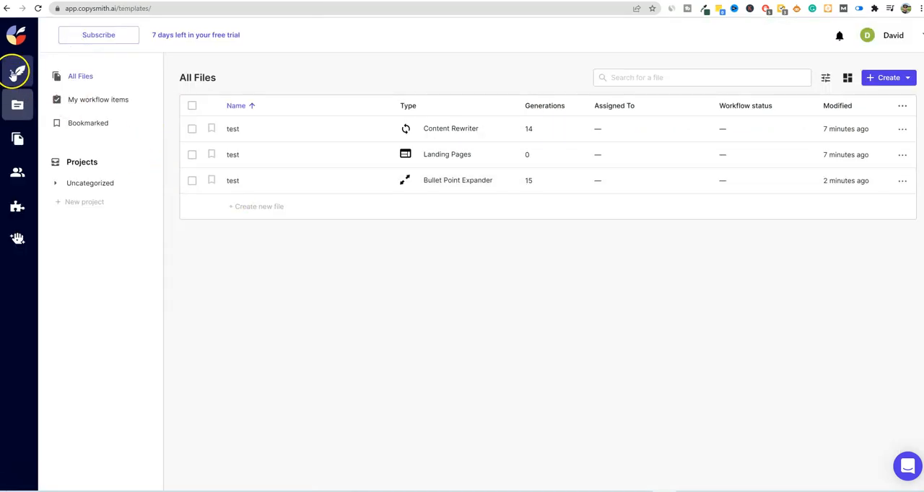
pyautogui.click(16, 72)
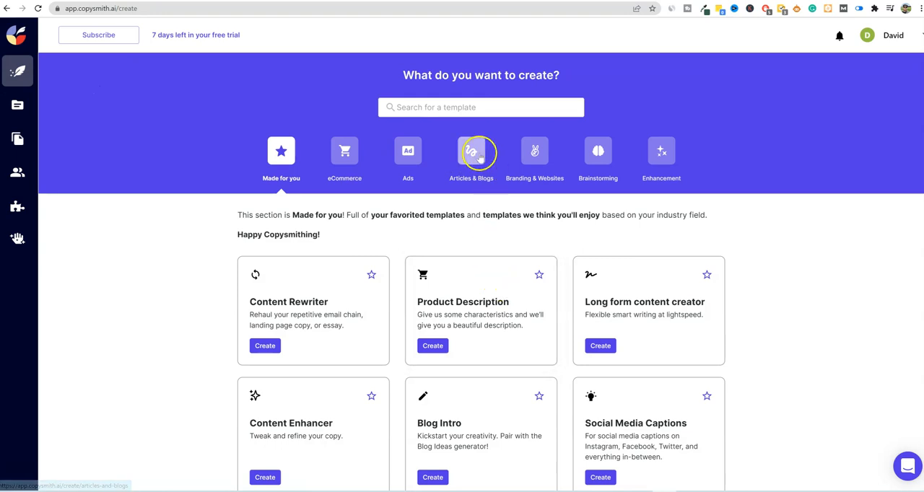
pyautogui.click(473, 153)
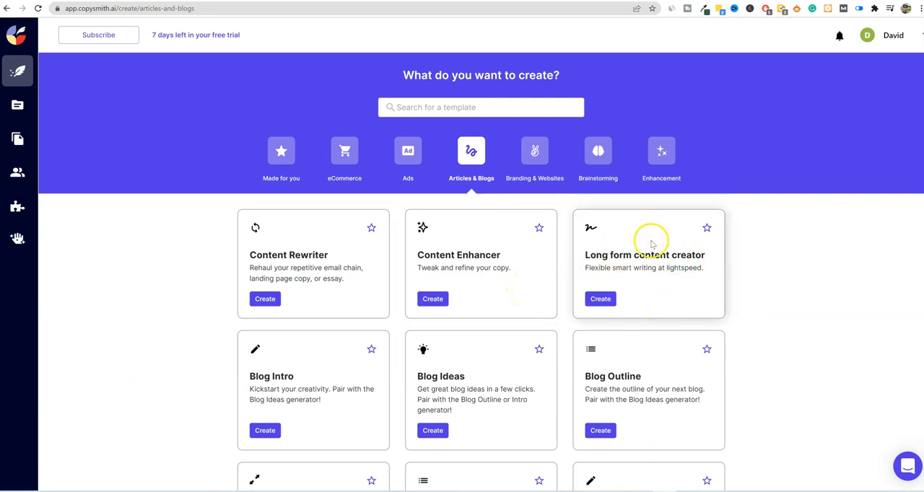
pyautogui.scroll(-2, 498, 355)
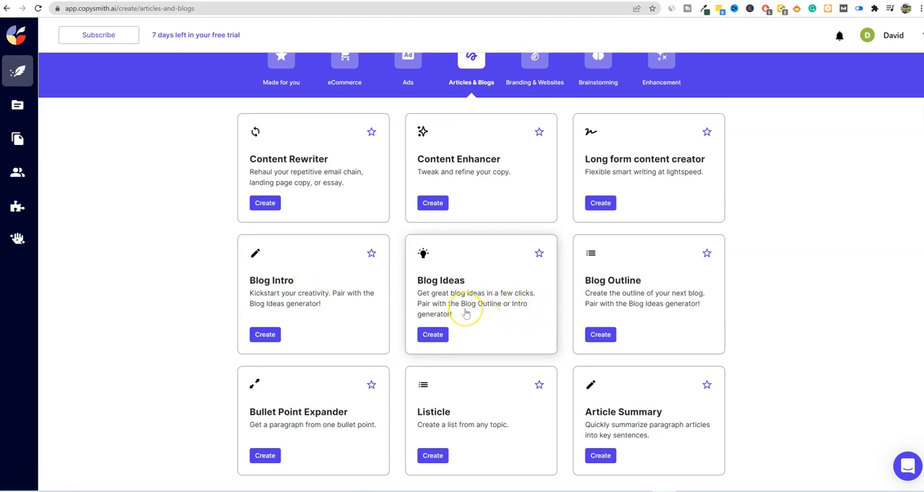
pyautogui.click(596, 335)
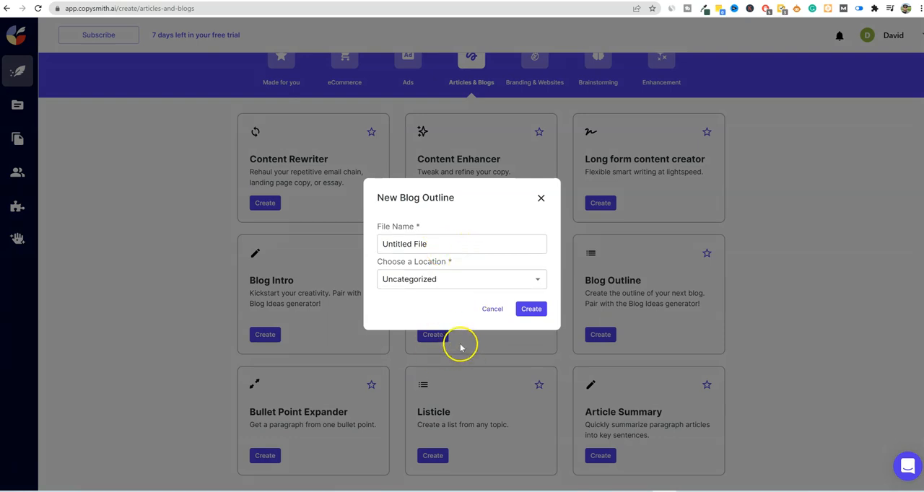
pyautogui.click(531, 309)
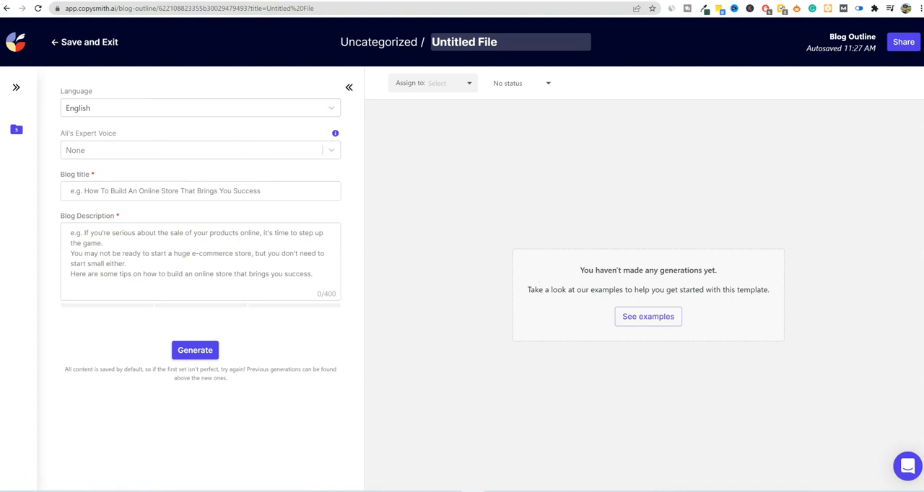
# - Fill in the outline with the copied Portland trip description, the title "10 Fun Things We Did in Portland Oregon" and the Travel expert voice
pyautogui.click(139, 263)
pyautogui.hotkey('ctrl', 'v')
pyautogui.click(344, 325)
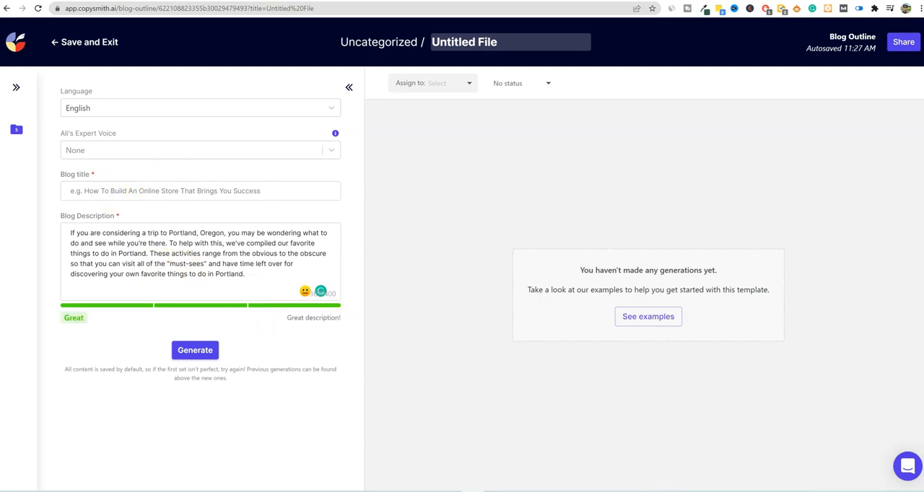
pyautogui.click(149, 190)
pyautogui.write('10 Fun Things We Did in Portland Oregon')
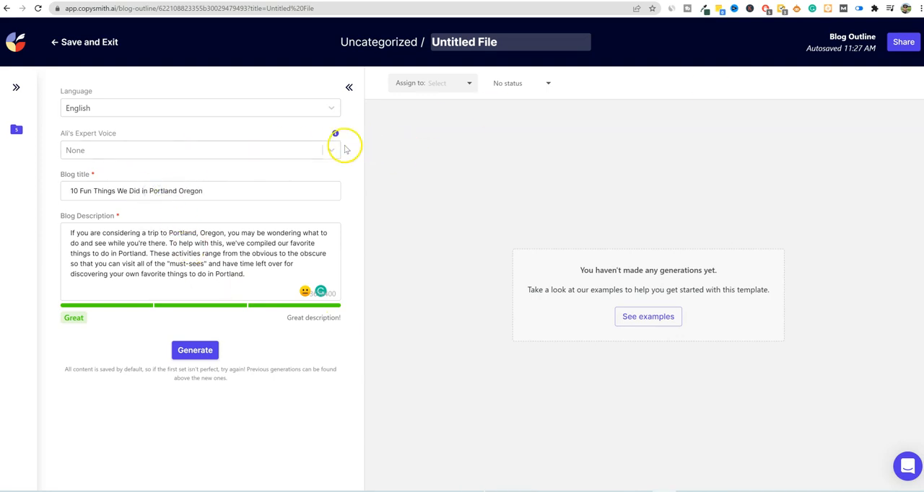
pyautogui.click(331, 150)
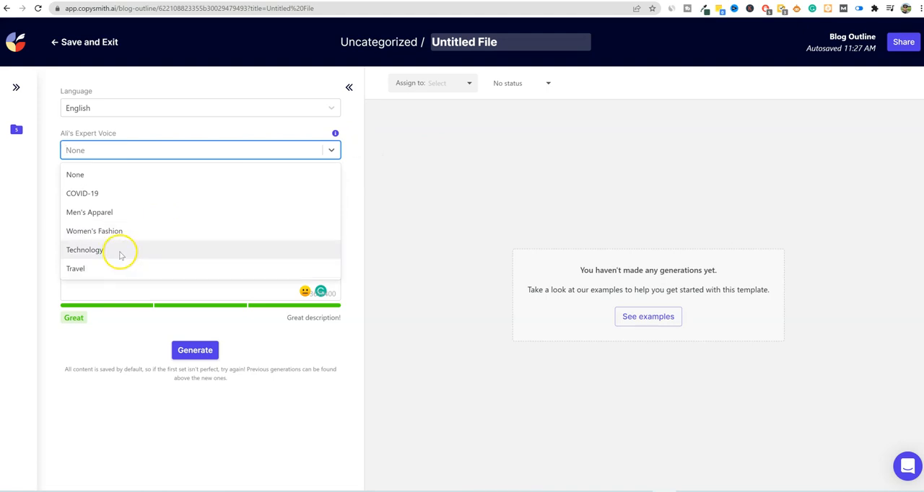
pyautogui.click(102, 268)
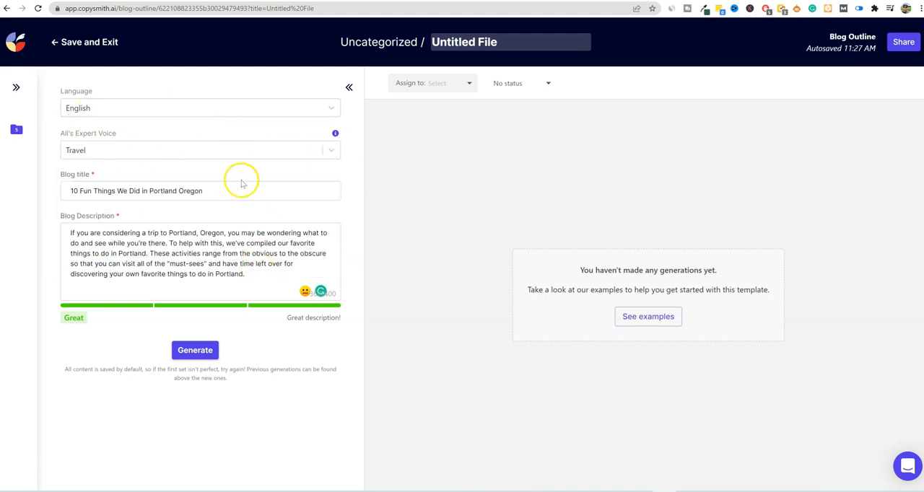
# - Generate the blog outlines and read the sections and takeaway of the first one
pyautogui.click(205, 354)
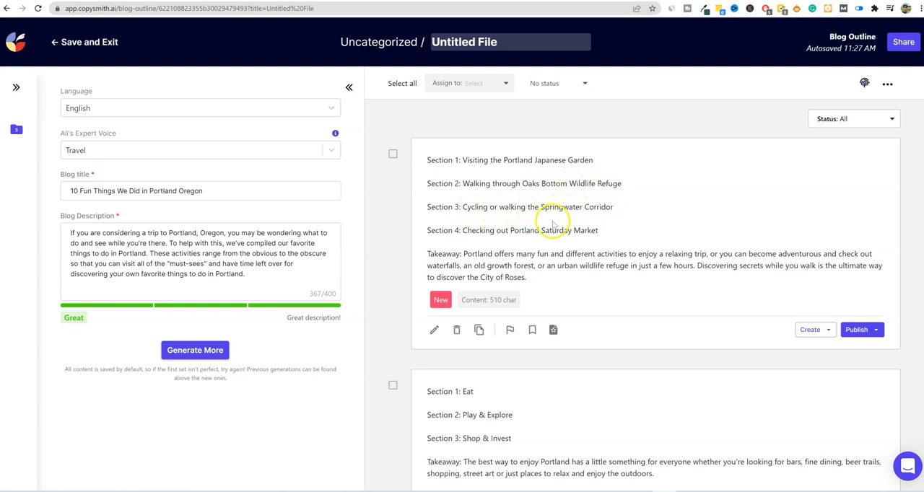
pyautogui.moveTo(594, 229); pyautogui.dragTo(466, 229)
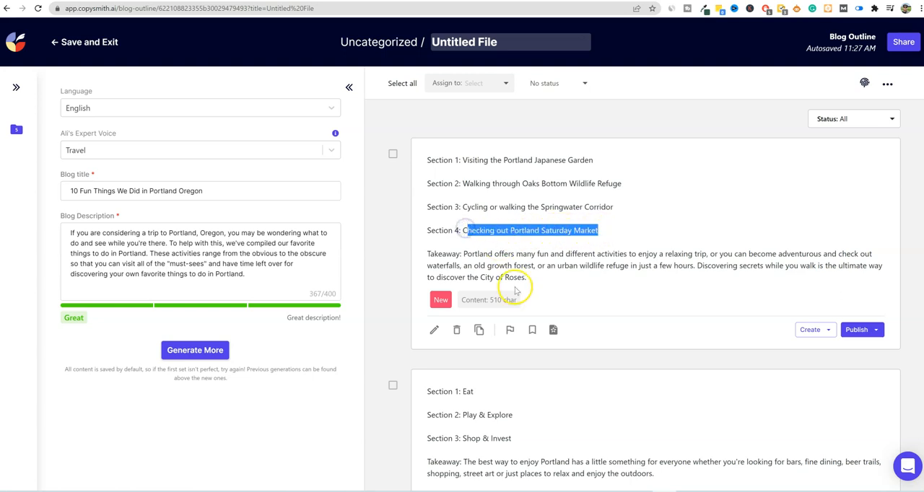
pyautogui.scroll(-1, 505, 274)
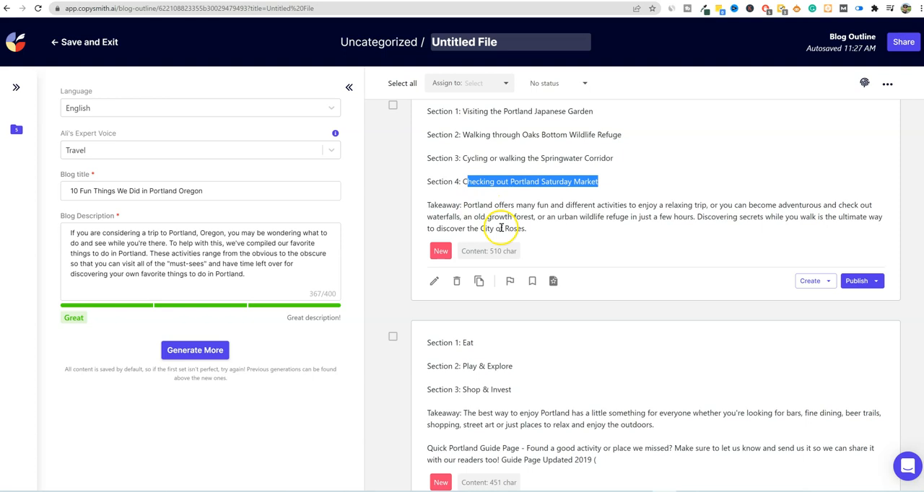
pyautogui.moveTo(527, 230); pyautogui.dragTo(462, 202)
pyautogui.click(543, 214)
pyautogui.scroll(-1, 527, 260)
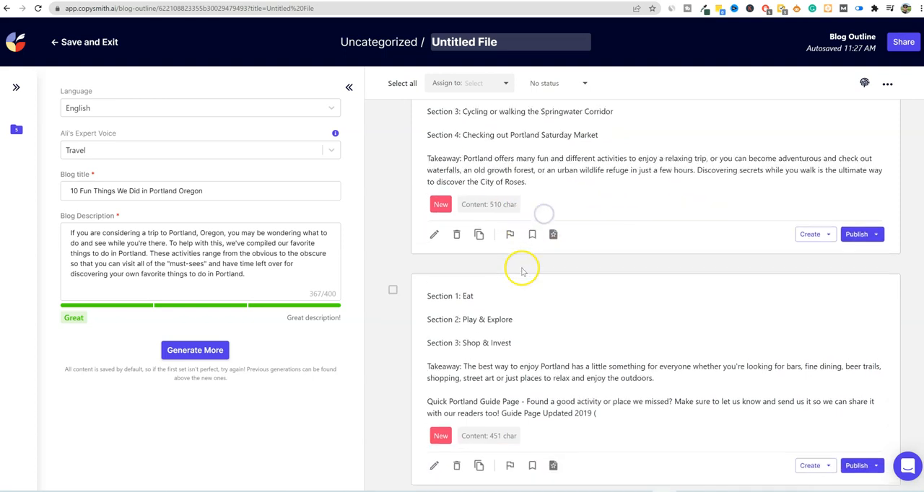
# - Examine all the generated Portland outlines and compare their sections and takeaways for relevance and quality
pyautogui.scroll(-5, 536, 342)
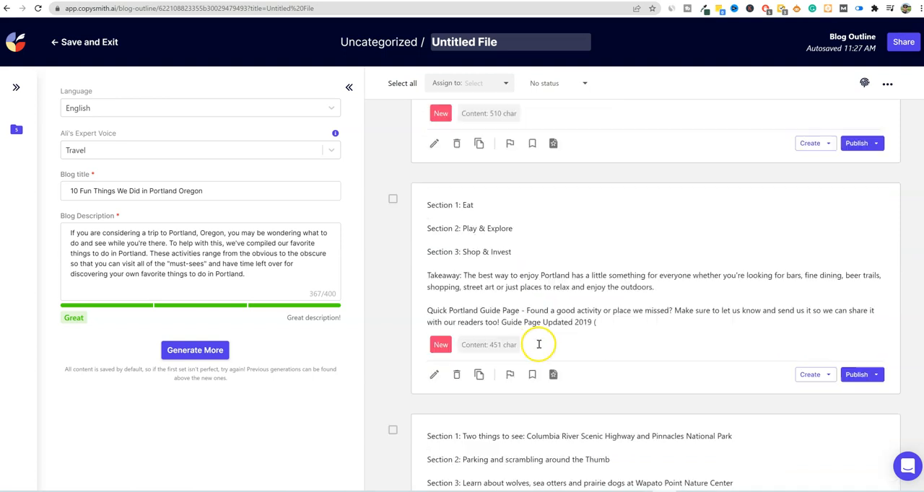
pyautogui.scroll(-10, 538, 347)
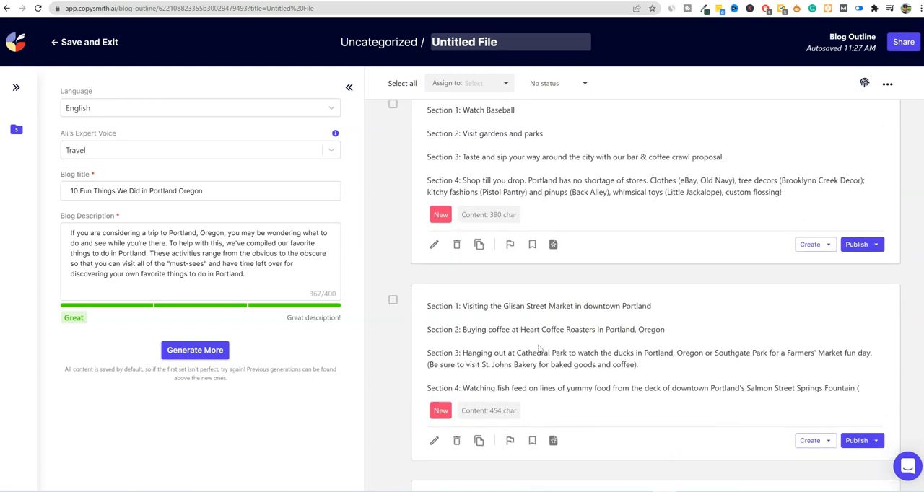
pyautogui.scroll(-6, 555, 350)
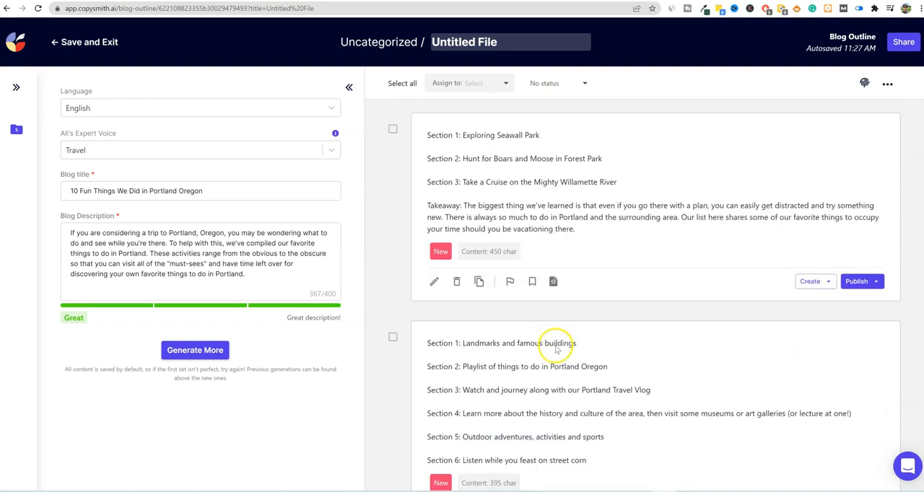
pyautogui.scroll(-11, 560, 347)
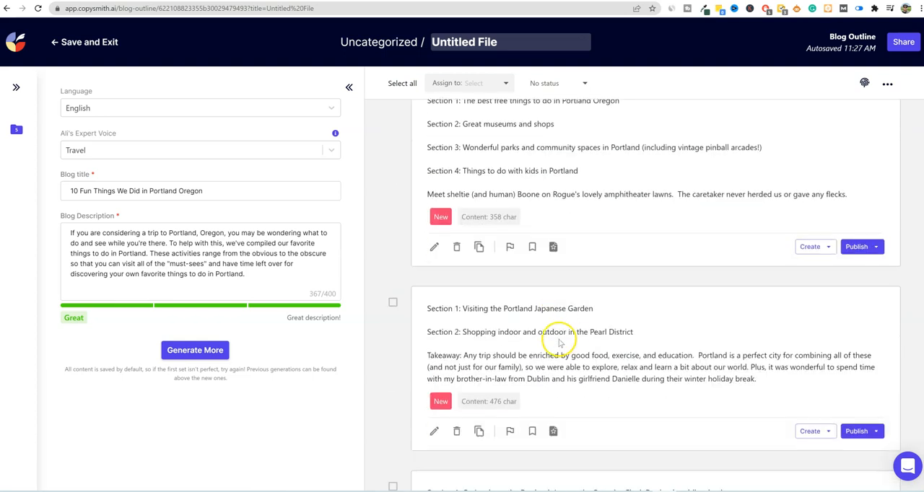
pyautogui.scroll(-4, 573, 339)
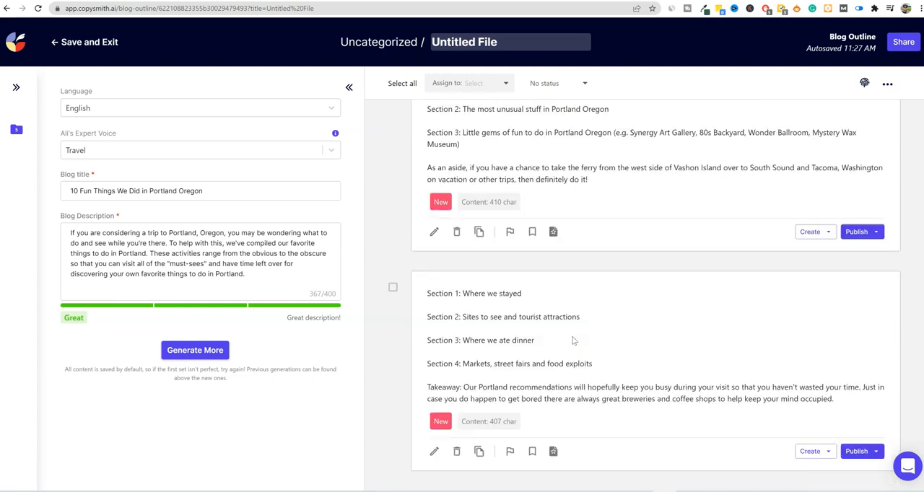
pyautogui.scroll(5, 573, 337)
pyautogui.scroll(-5, 574, 343)
pyautogui.scroll(3, 488, 302)
pyautogui.scroll(5, 548, 310)
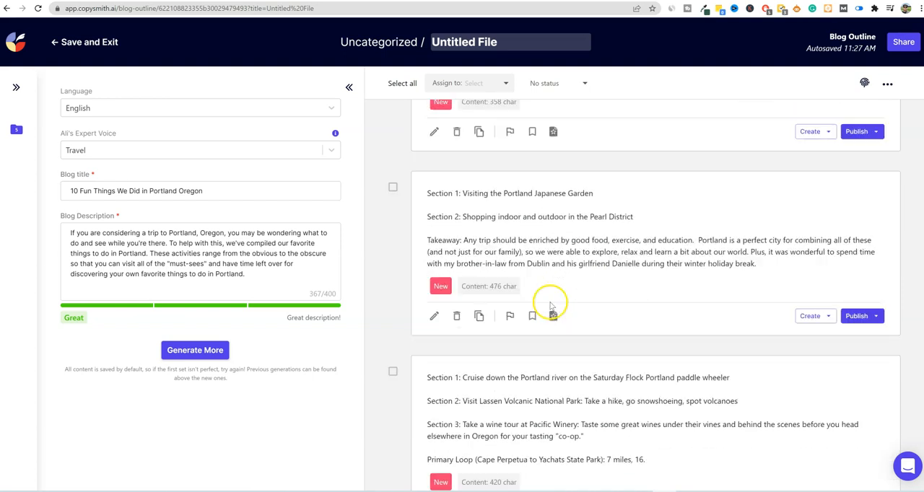
pyautogui.scroll(3, 581, 276)
pyautogui.scroll(6, 585, 276)
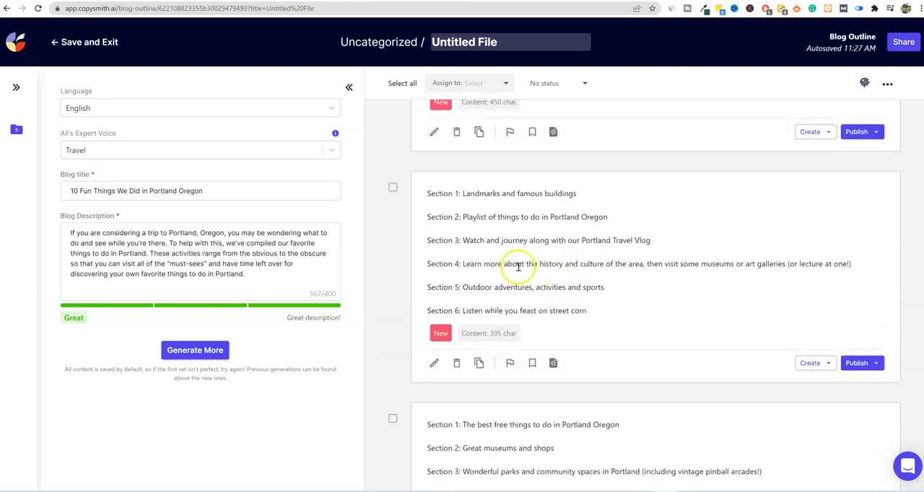
pyautogui.scroll(6, 592, 249)
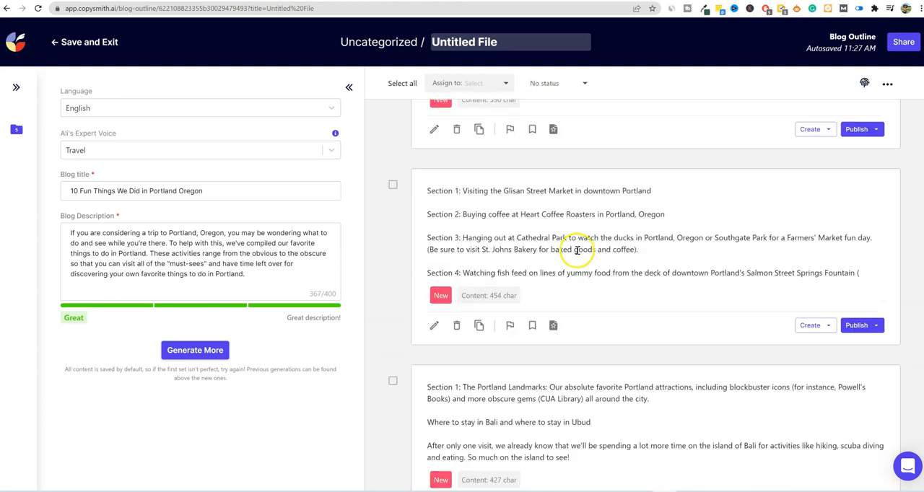
pyautogui.scroll(6, 568, 238)
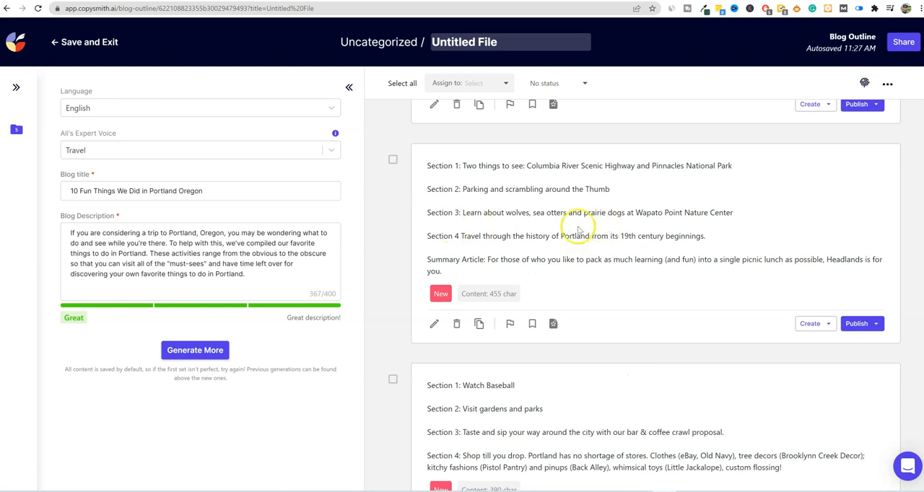
pyautogui.scroll(7, 578, 230)
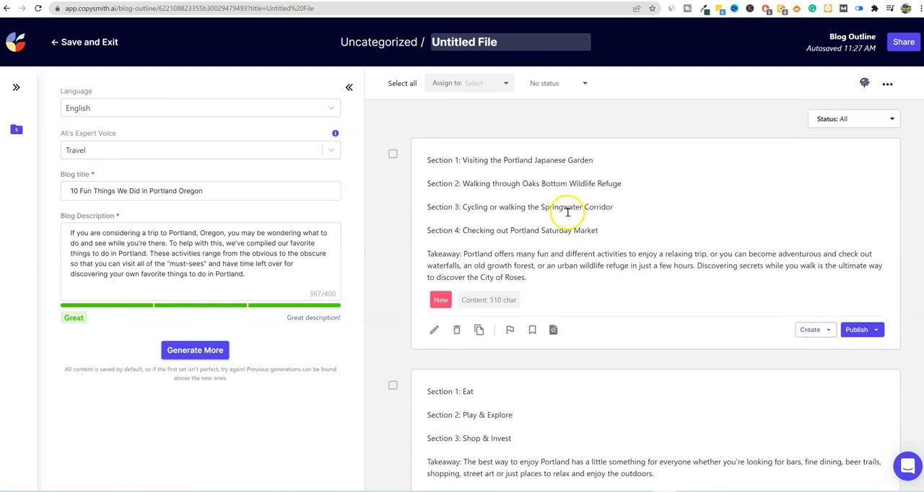
pyautogui.scroll(-9, 552, 324)
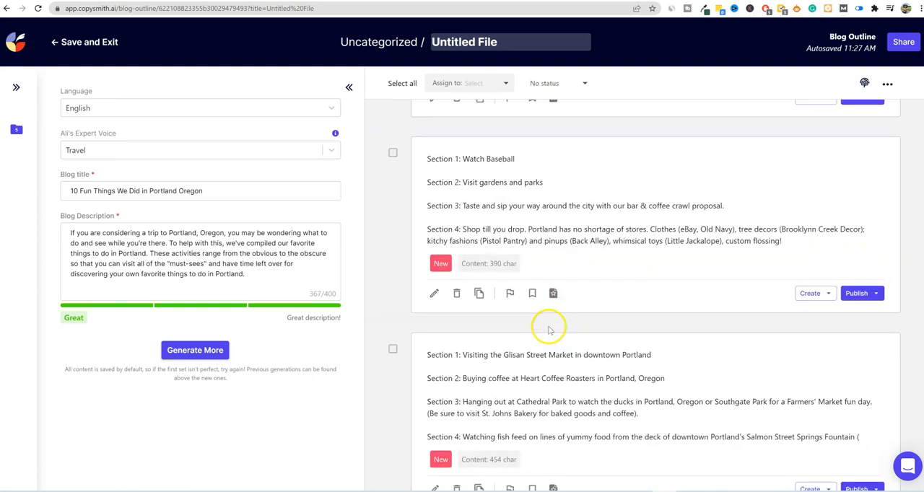
pyautogui.scroll(-4, 549, 328)
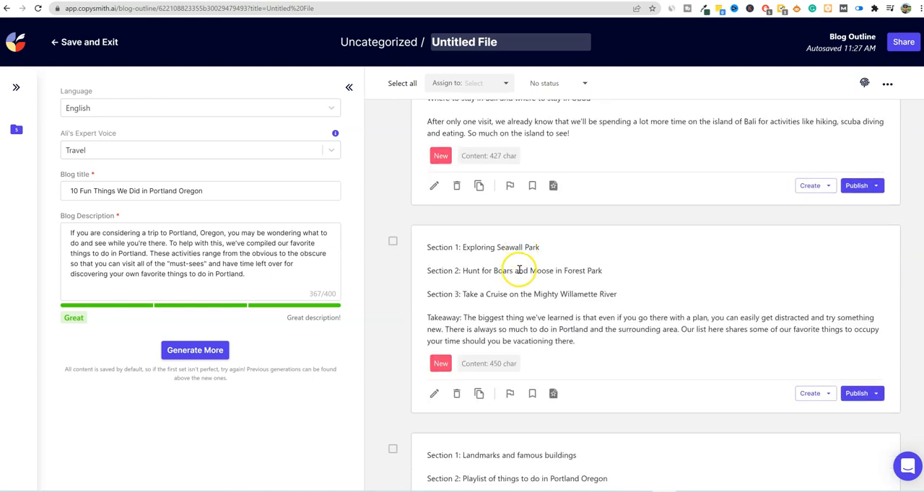
pyautogui.scroll(-9, 519, 270)
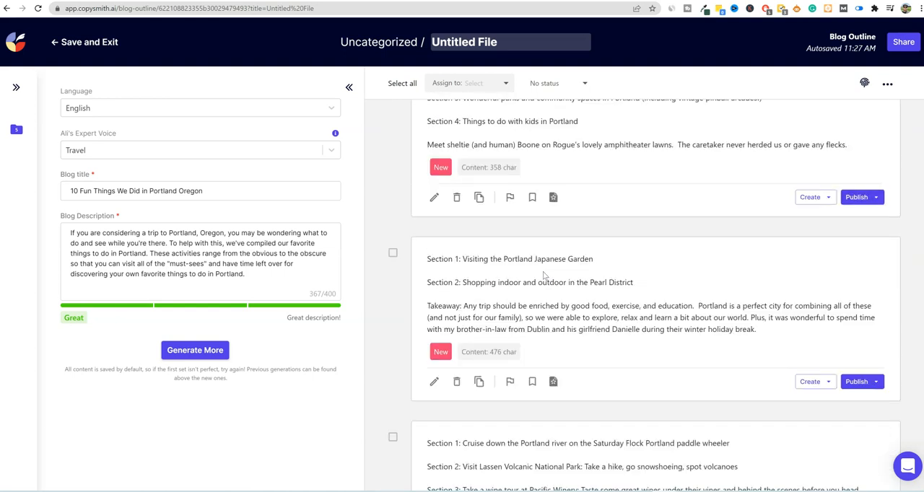
pyautogui.scroll(-6, 545, 275)
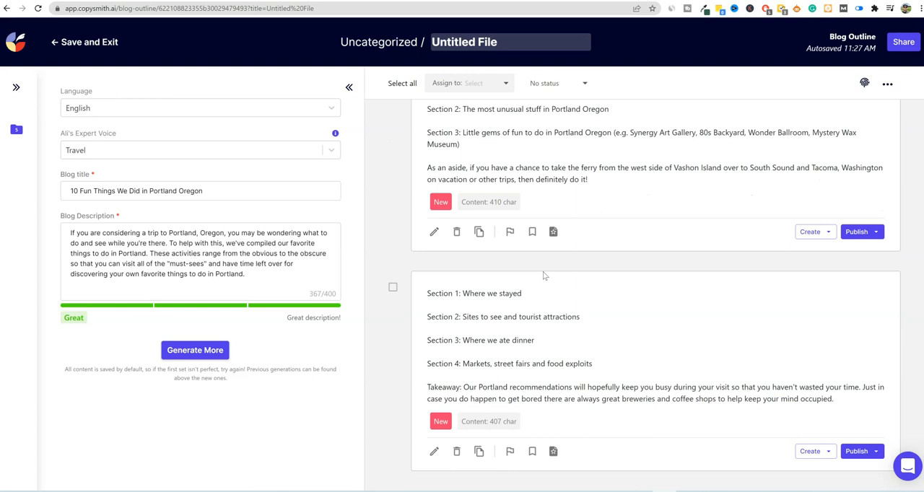
pyautogui.scroll(8, 534, 267)
pyautogui.scroll(-2, 506, 245)
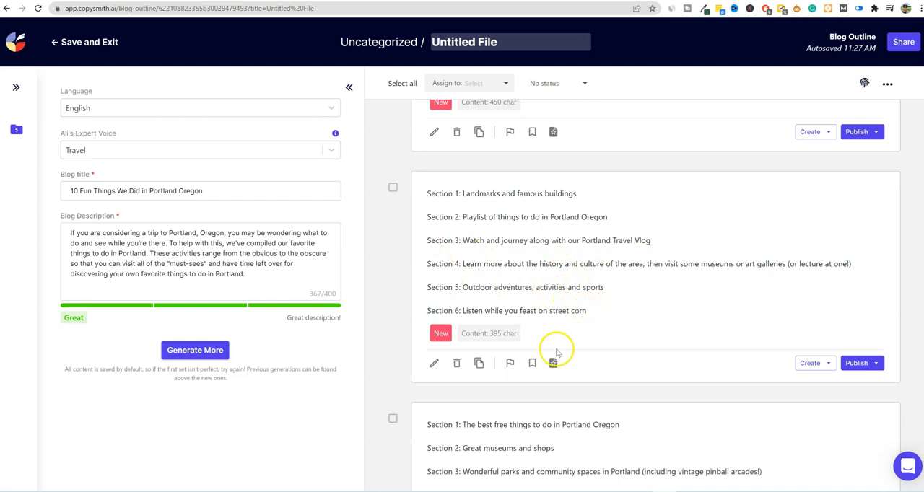
# - Copy the six-section outline starting with "Landmarks and famous buildings" into the Notepad document after the blog description
pyautogui.moveTo(586, 311); pyautogui.dragTo(420, 196)
pyautogui.hotkey('ctrl', 'c')
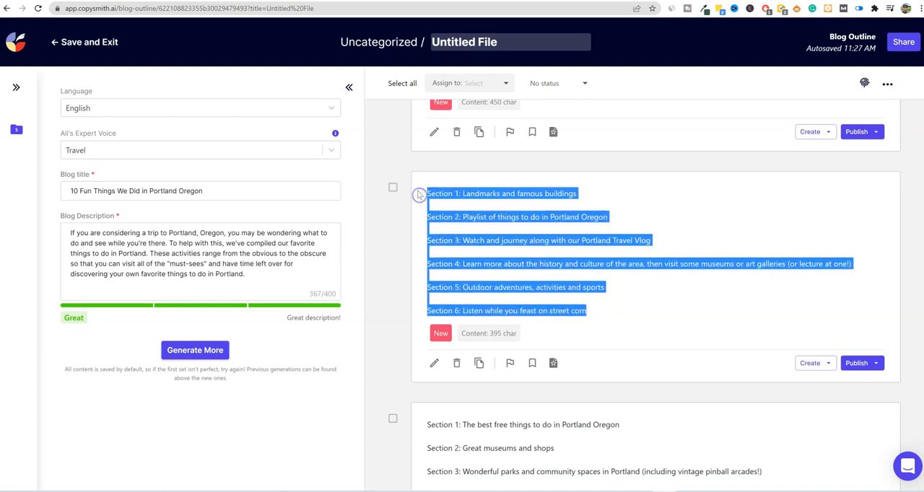
pyautogui.moveTo(923, 49); pyautogui.dragTo(469, 135)
pyautogui.click(516, 190)
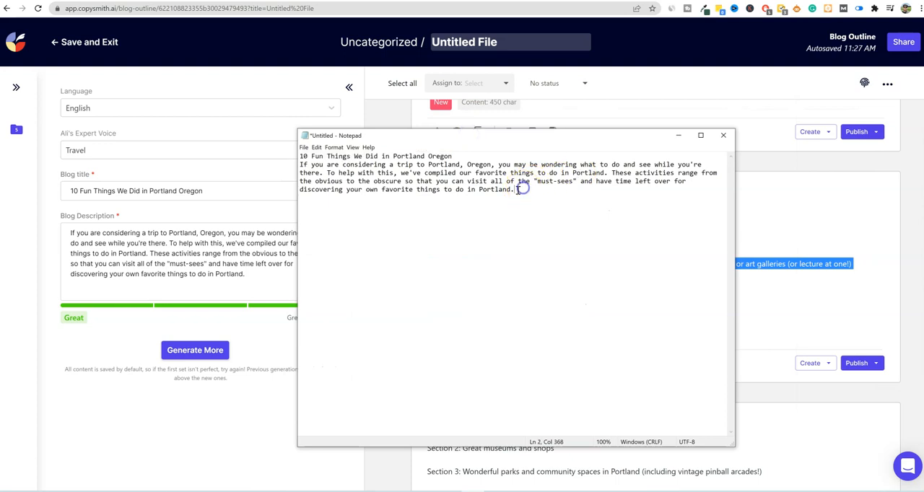
pyautogui.hotkey('ctrl', 'v')
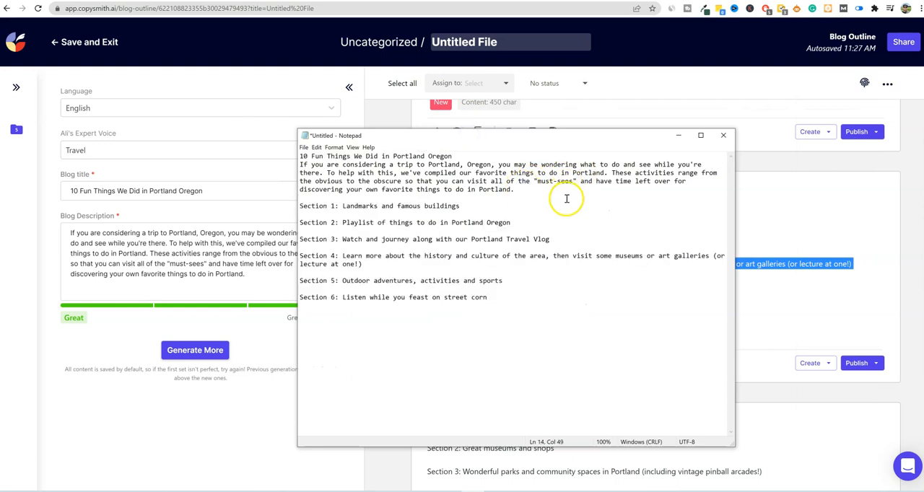
pyautogui.click(722, 136)
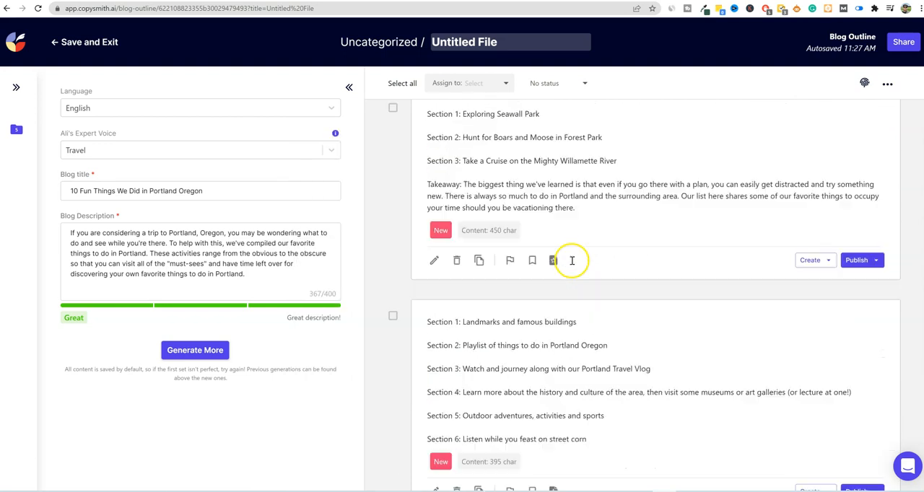
# - Copy the outline starting with "Visiting the Portland Japanese Garden" into the Notepad document between the description and the six-section outline
pyautogui.scroll(15, 571, 260)
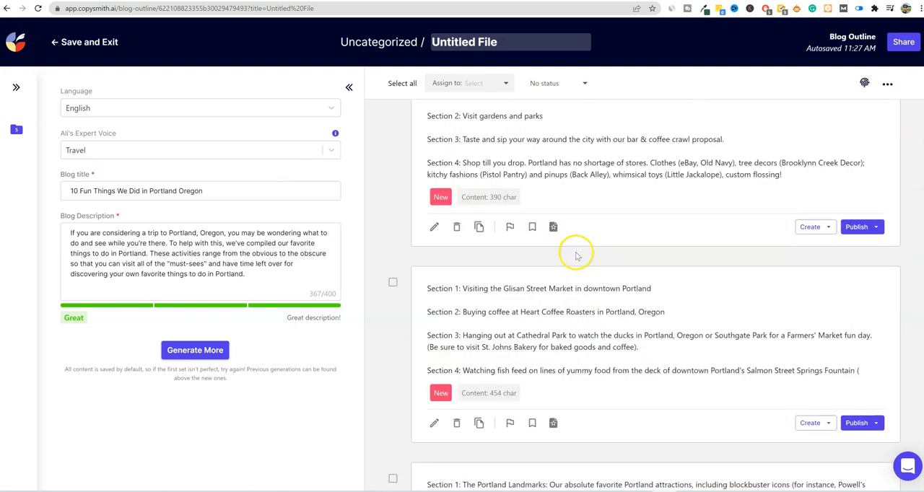
pyautogui.moveTo(527, 278); pyautogui.dragTo(410, 176)
pyautogui.hotkey('ctrl', 'c')
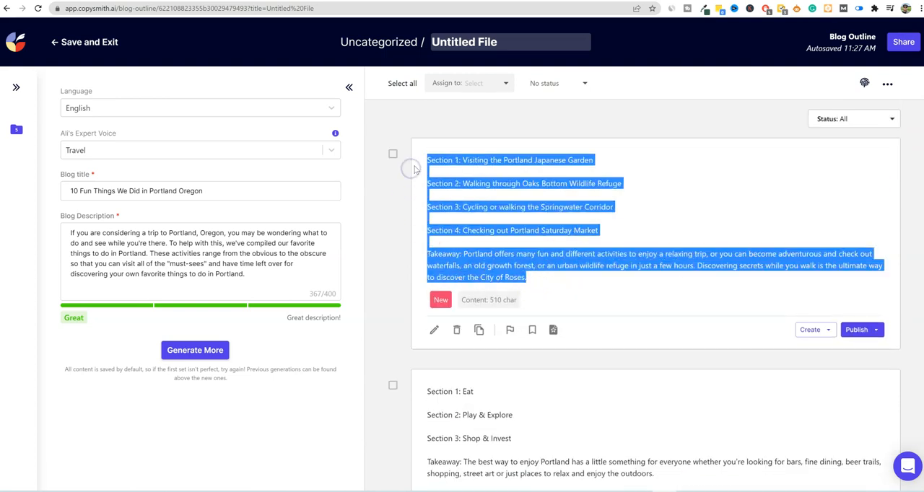
pyautogui.click(474, 491)
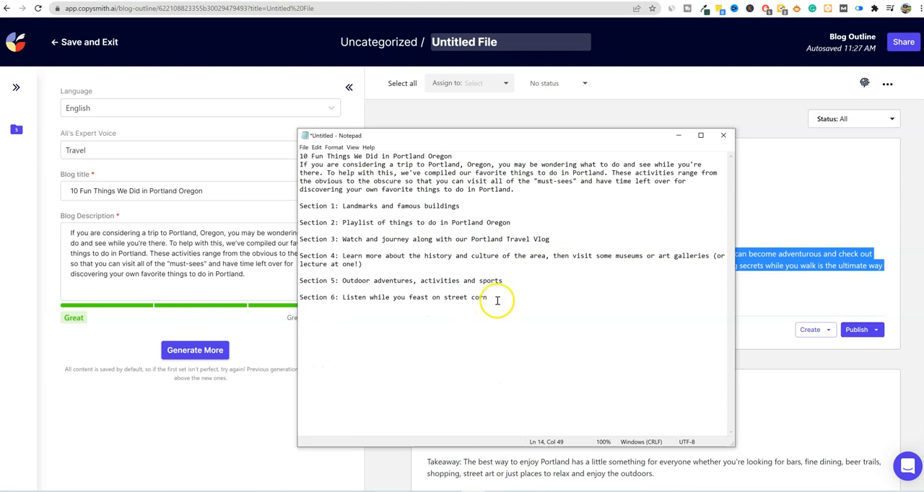
pyautogui.click(514, 198)
pyautogui.press('Return')
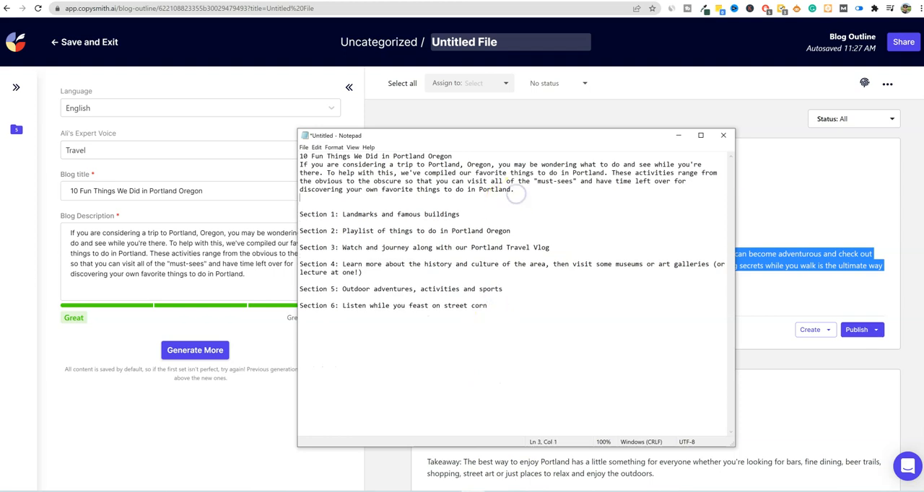
pyautogui.hotkey('ctrl', 'v')
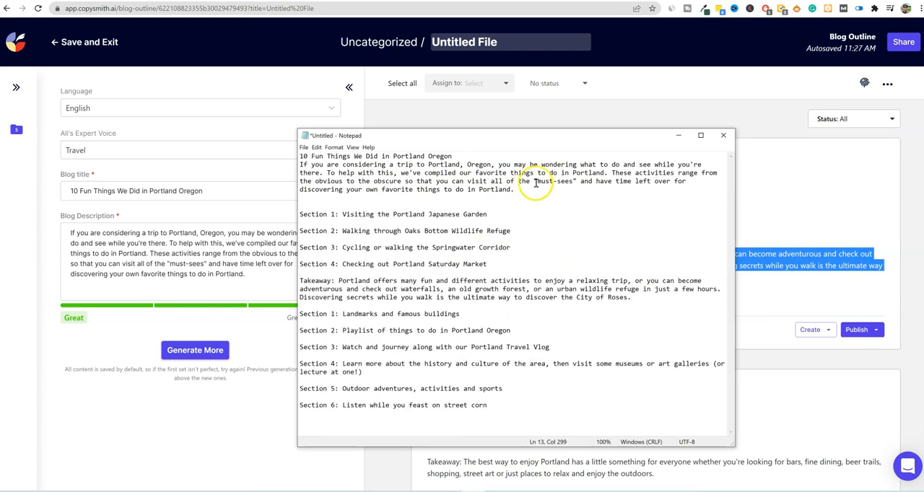
# - Move the Takeaway paragraph to the end of the Notepad text and remove the extra blank lines between the two outlines
pyautogui.moveTo(631, 297); pyautogui.dragTo(289, 282)
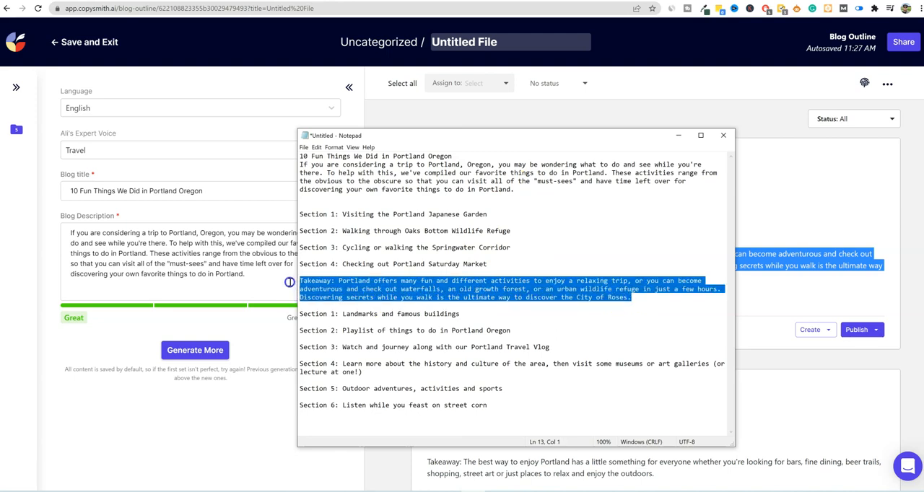
pyautogui.press('BackSpace')
pyautogui.click(485, 395)
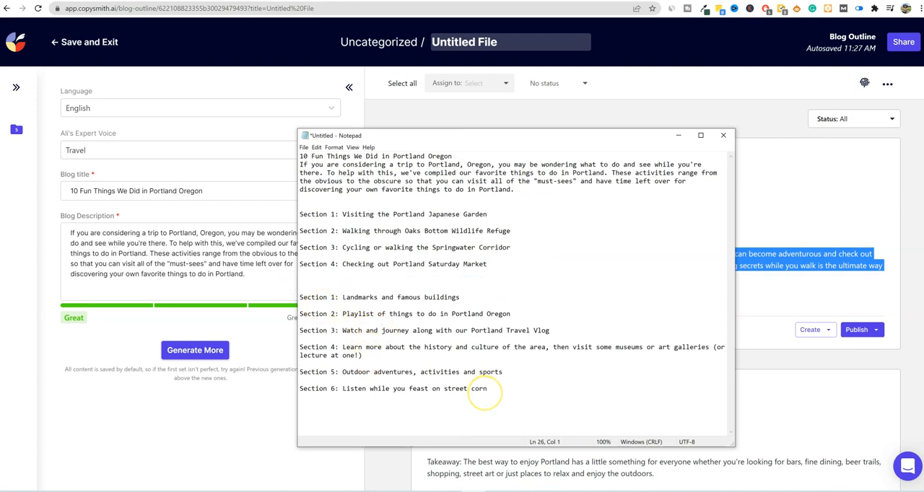
pyautogui.write('Takeaway: Portland offers many fun and different activities to enjoy a relaxing trip, or you can become adventurous and check out waterfalls, an old growth forest, or an urban wildlife refuge in just a few hours. Discovering secrets while you walk is the ultimate way to discover the City of Roses.')
pyautogui.click(317, 284)
pyautogui.press('BackSpace')
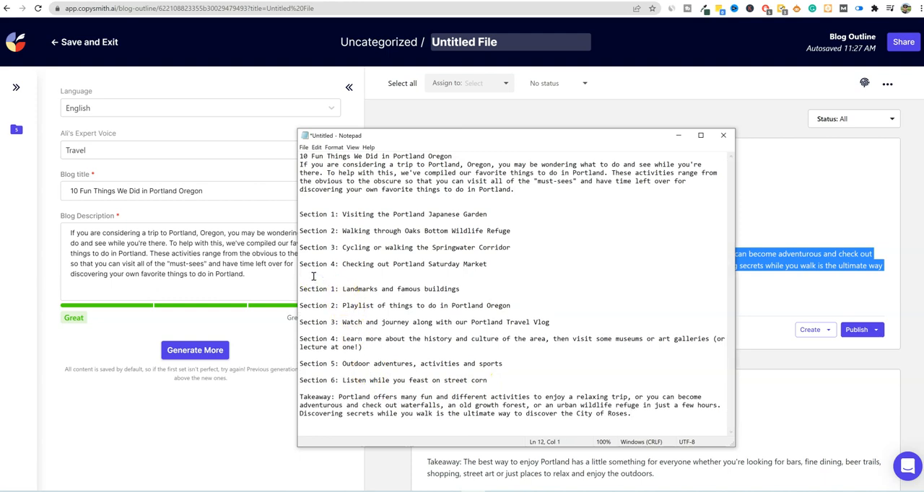
pyautogui.press('BackSpace')
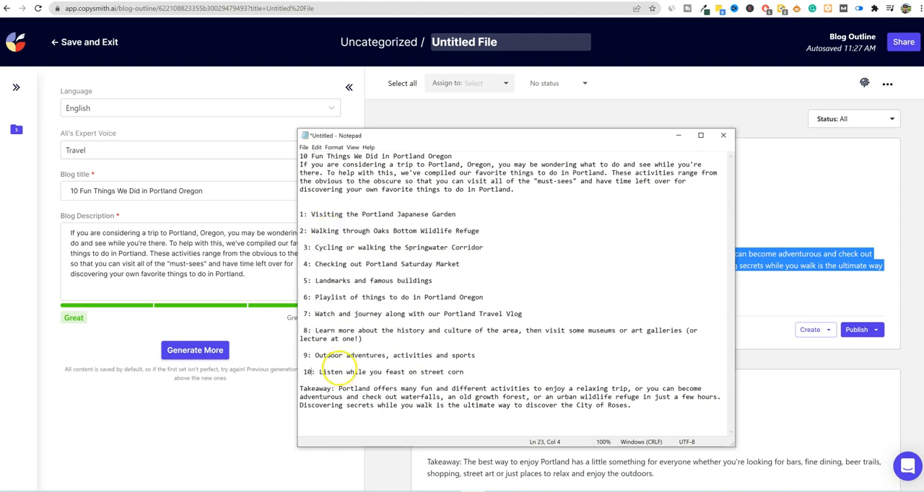
# - Renumber the combined outline in Notepad from 1 to 10 without the word "Section" and return to Copysmith
pyautogui.click(368, 339)
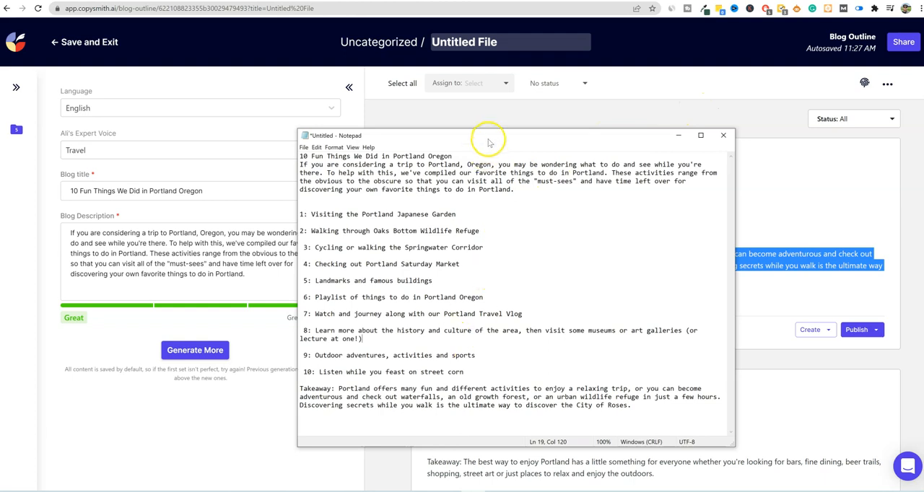
pyautogui.click(812, 180)
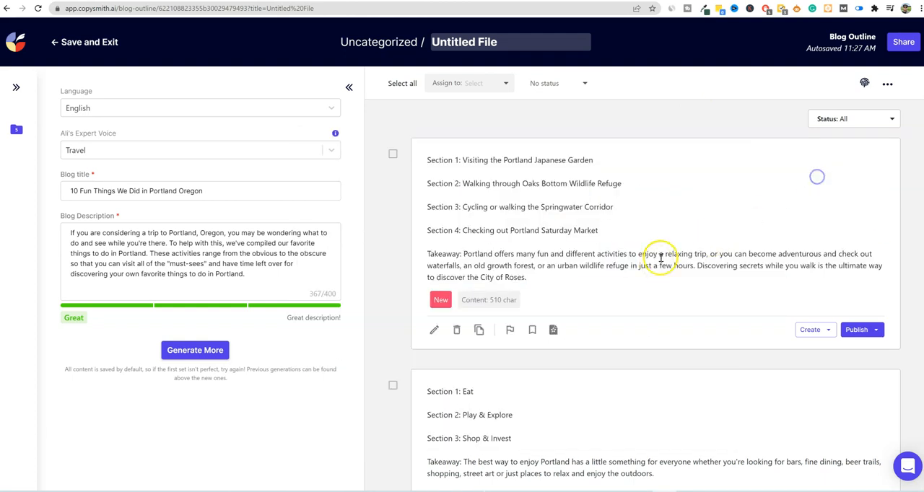
# - Exit the blog outline and create a new Blog Intro file with the Travel expert voice and the Adventurous tone
pyautogui.click(91, 48)
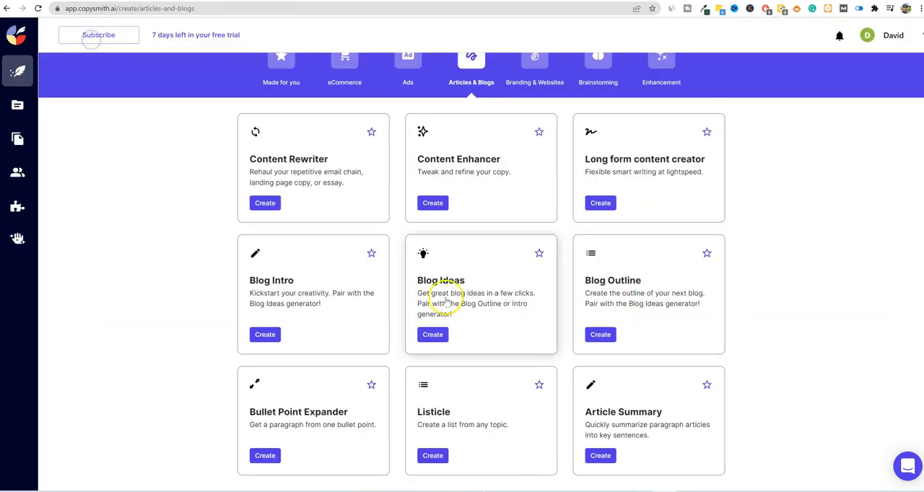
pyautogui.click(264, 335)
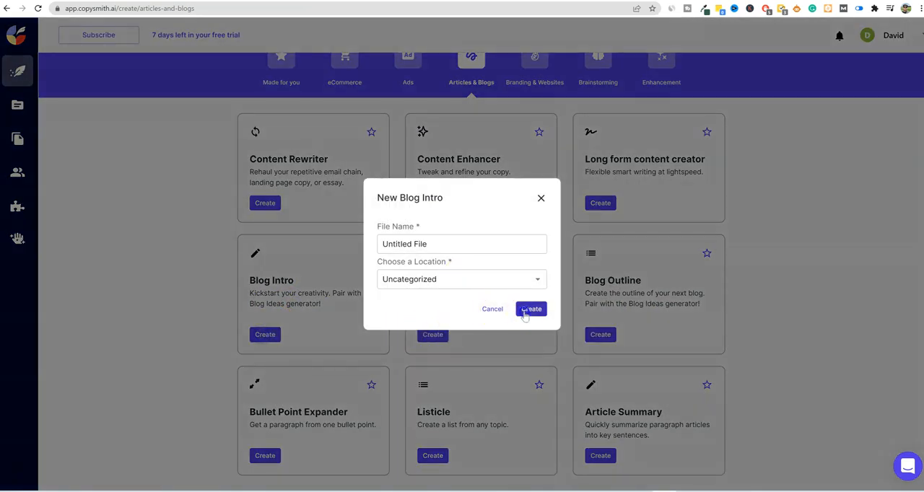
pyautogui.click(525, 313)
pyautogui.click(332, 151)
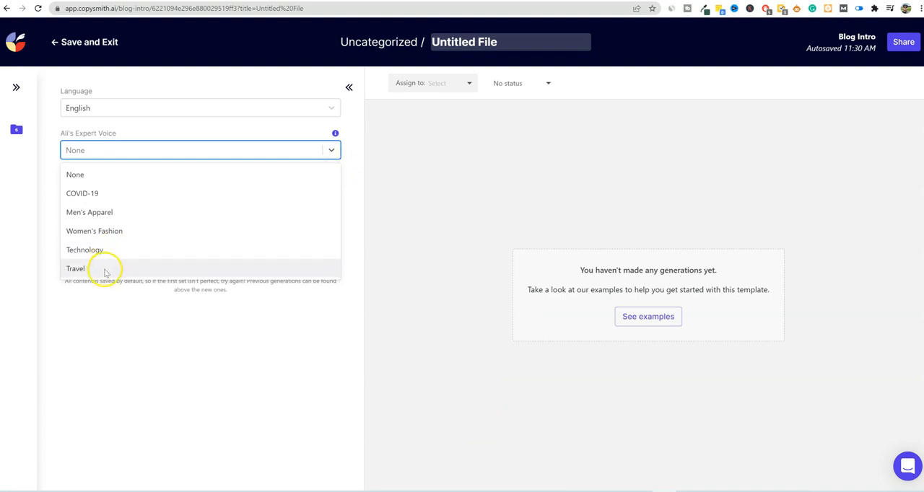
pyautogui.click(104, 268)
pyautogui.click(329, 194)
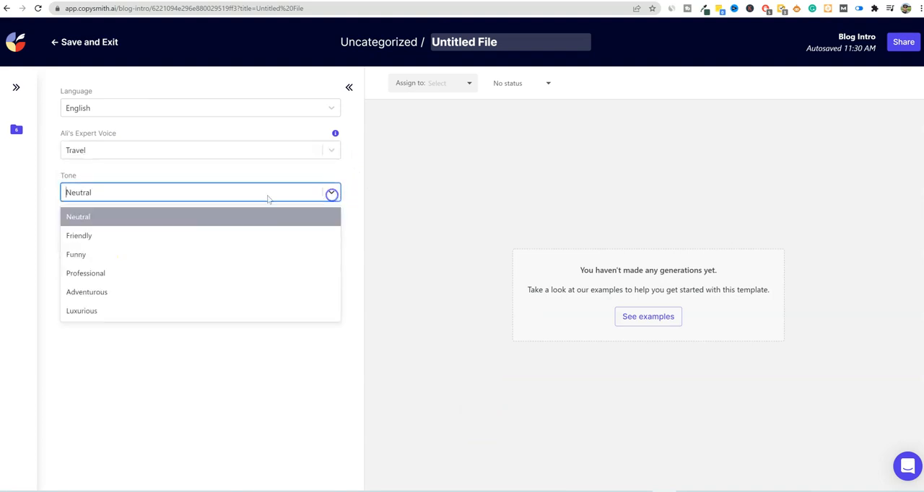
pyautogui.click(102, 293)
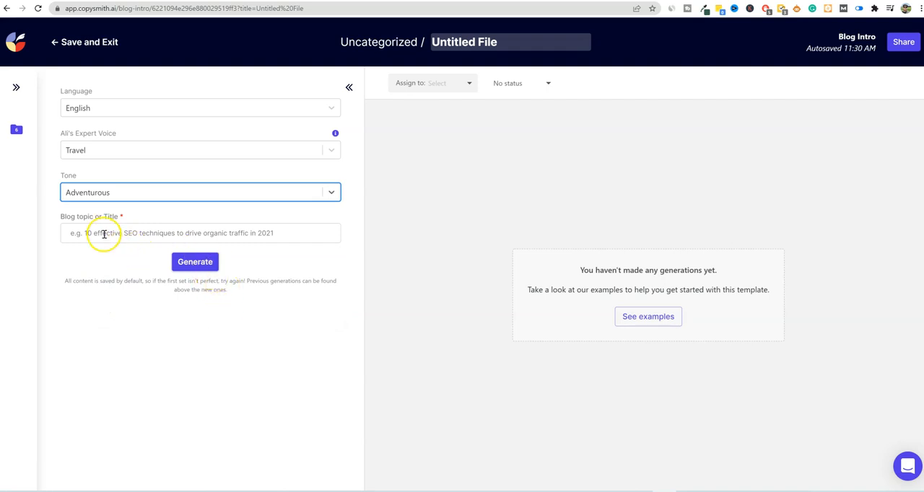
# - Copy the title "10 Fun Things We Did in Portland Oregon" from Notepad into the blog topic and generate intros
pyautogui.click(473, 491)
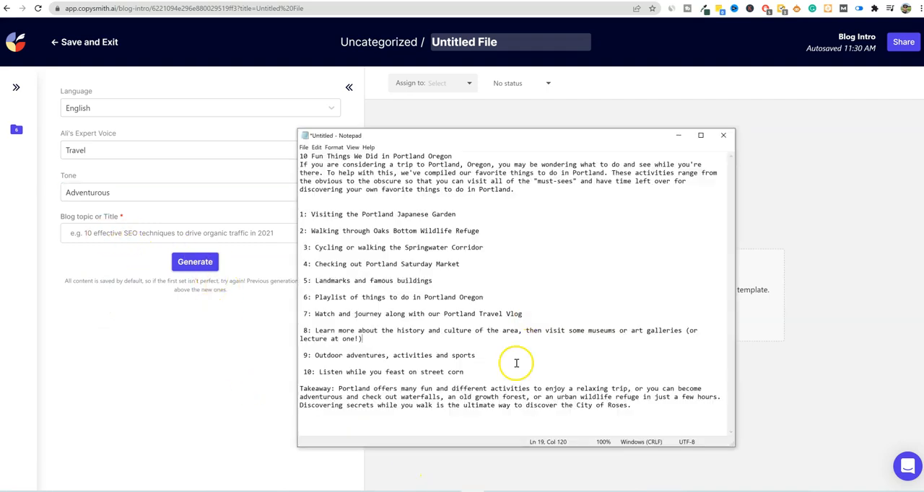
pyautogui.moveTo(456, 156); pyautogui.dragTo(262, 157)
pyautogui.hotkey('ctrl', 'c')
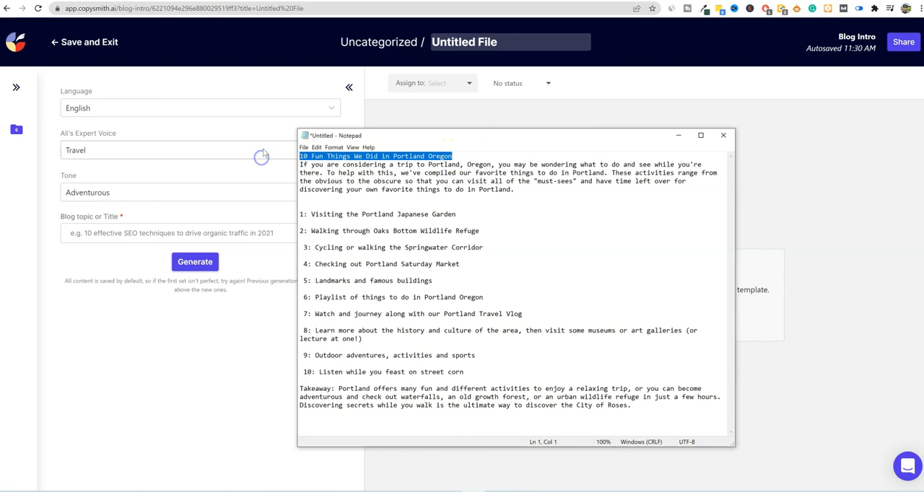
pyautogui.click(103, 233)
pyautogui.hotkey('ctrl', 'v')
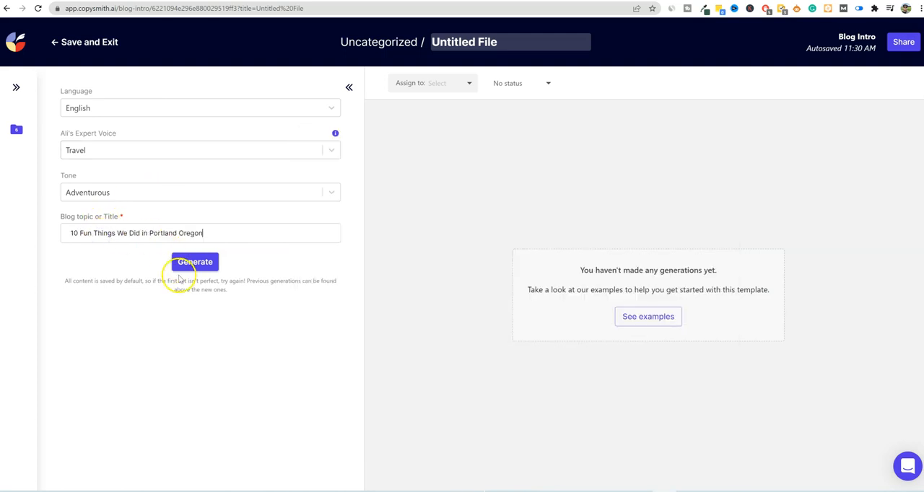
pyautogui.click(195, 261)
# - Review the description paragraph under the title in the Notepad document and return to Copysmith
pyautogui.hotkey('alt', 'Tab')
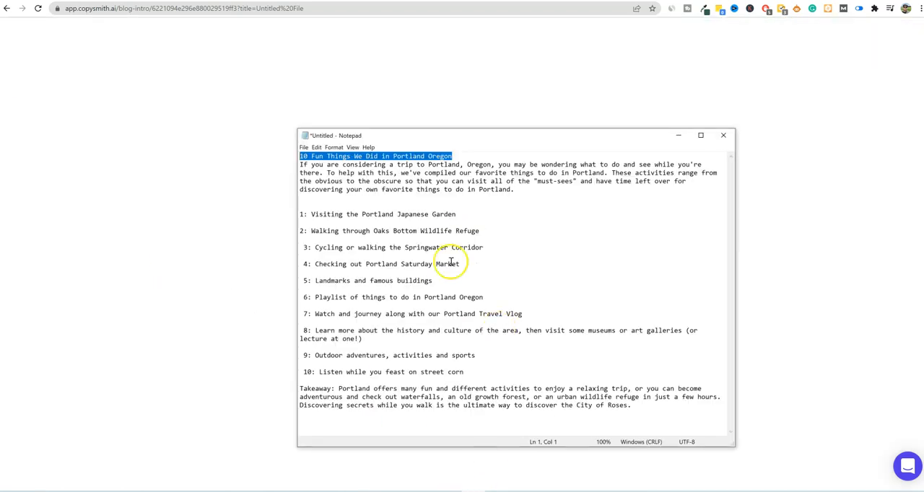
pyautogui.moveTo(300, 164); pyautogui.dragTo(524, 193)
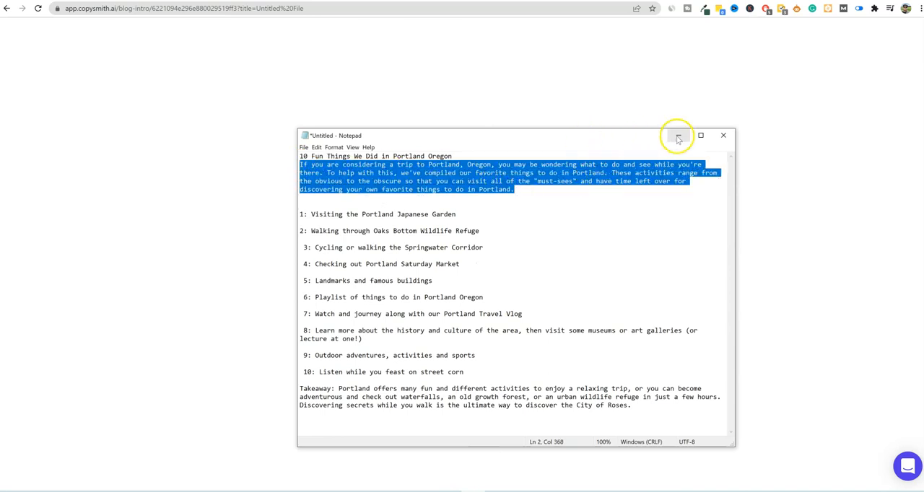
pyautogui.click(679, 135)
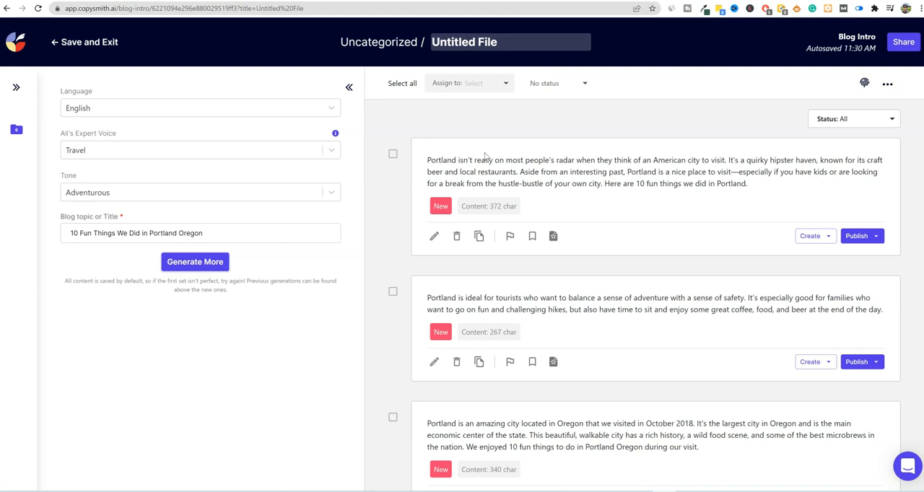
# - Read through the first generated intro, starting with "Portland isn't really on most people's radar", and judge its wording
pyautogui.moveTo(509, 161); pyautogui.dragTo(609, 168)
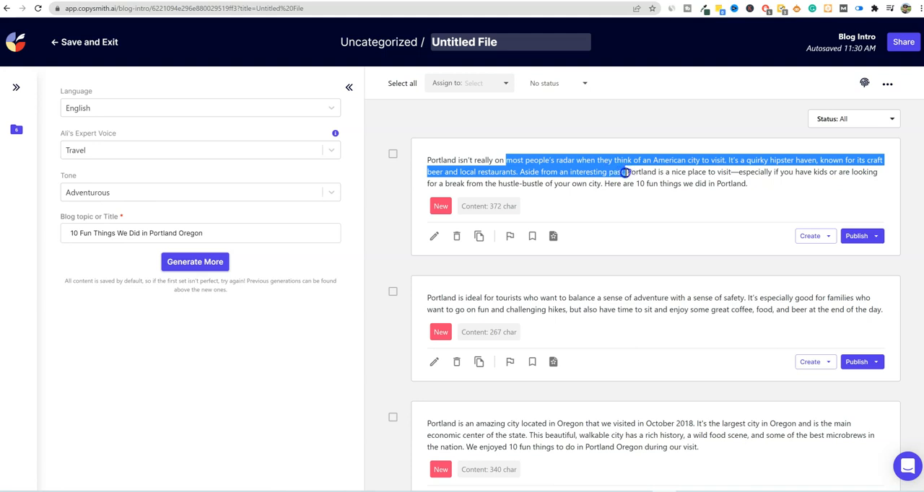
pyautogui.click(508, 162)
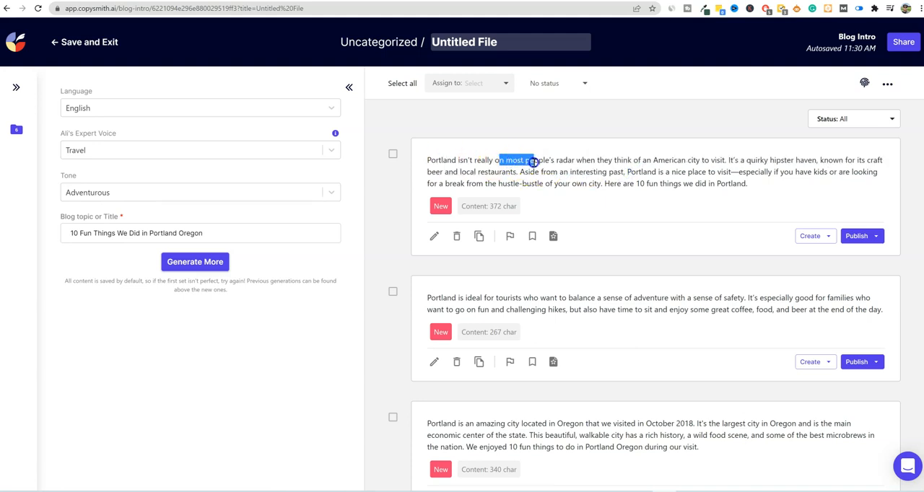
pyautogui.moveTo(426, 160); pyautogui.dragTo(659, 172)
pyautogui.click(646, 174)
pyautogui.scroll(-1, 623, 253)
pyautogui.scroll(1, 623, 254)
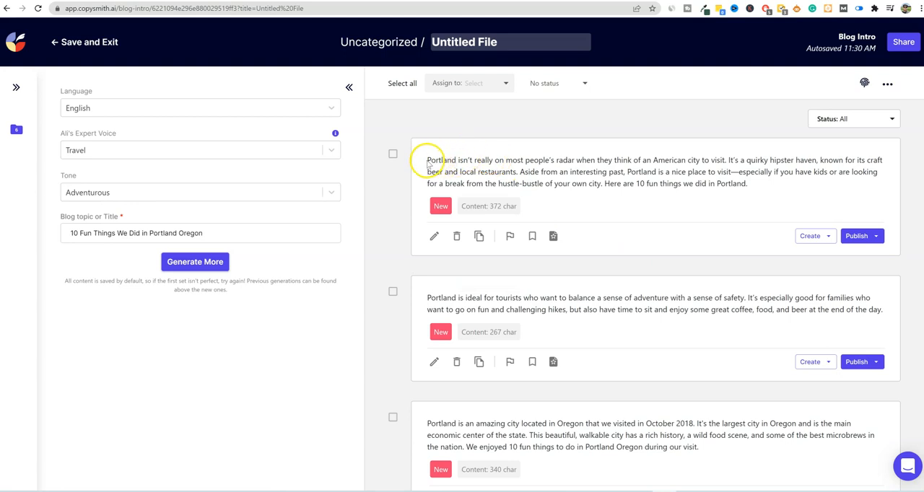
pyautogui.moveTo(428, 160); pyautogui.dragTo(514, 170)
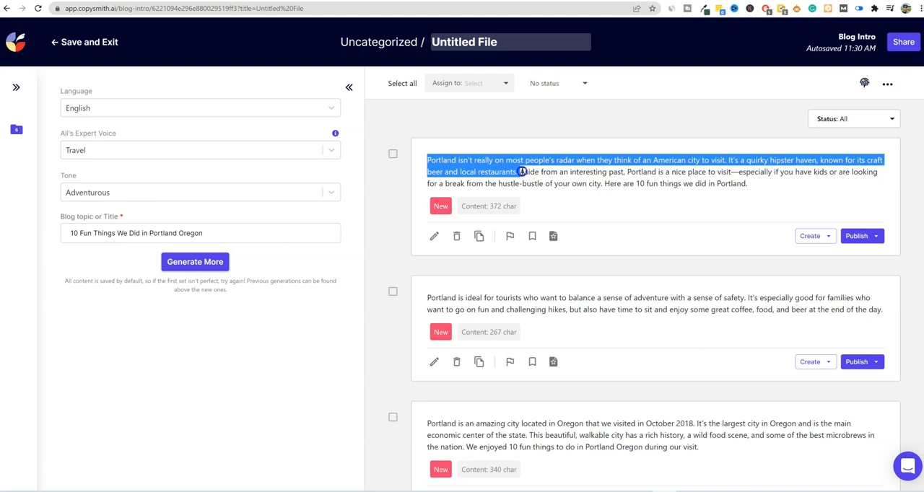
pyautogui.moveTo(521, 172); pyautogui.dragTo(840, 197)
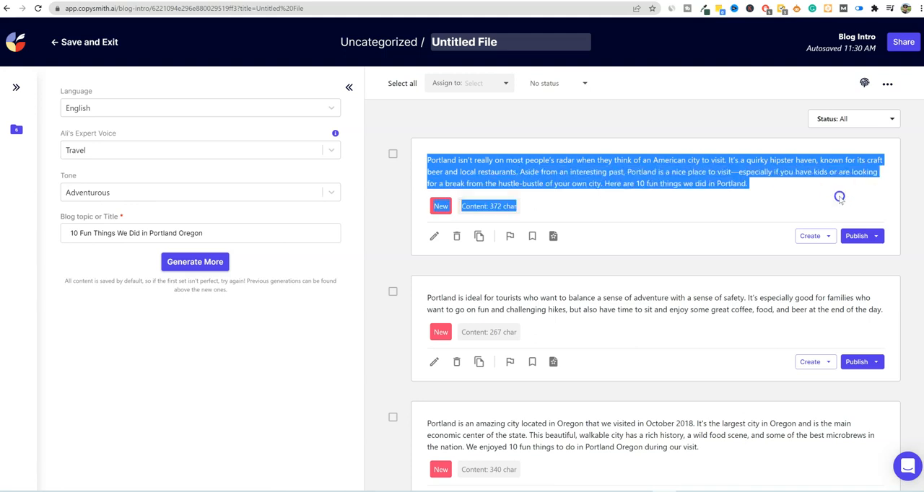
pyautogui.click(661, 172)
# - Examine the remaining generated intros and compare them with the description paragraph in Notepad
pyautogui.scroll(-1, 639, 262)
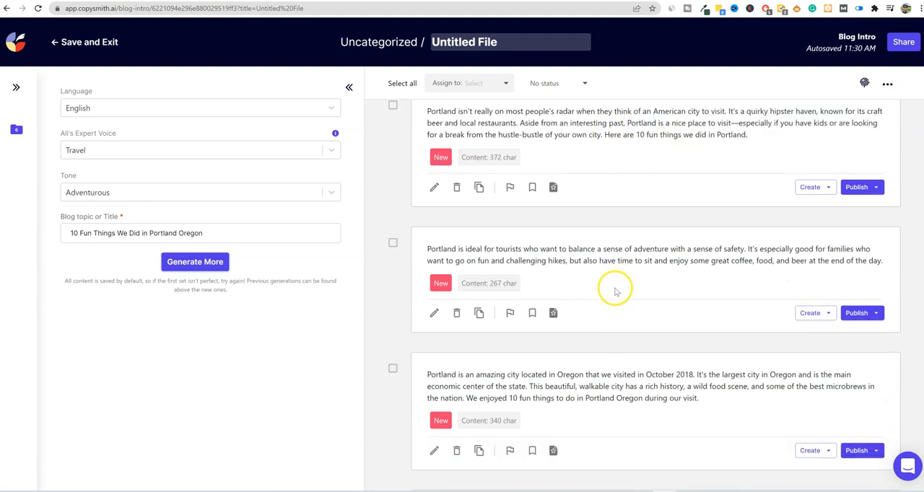
pyautogui.scroll(-1, 616, 292)
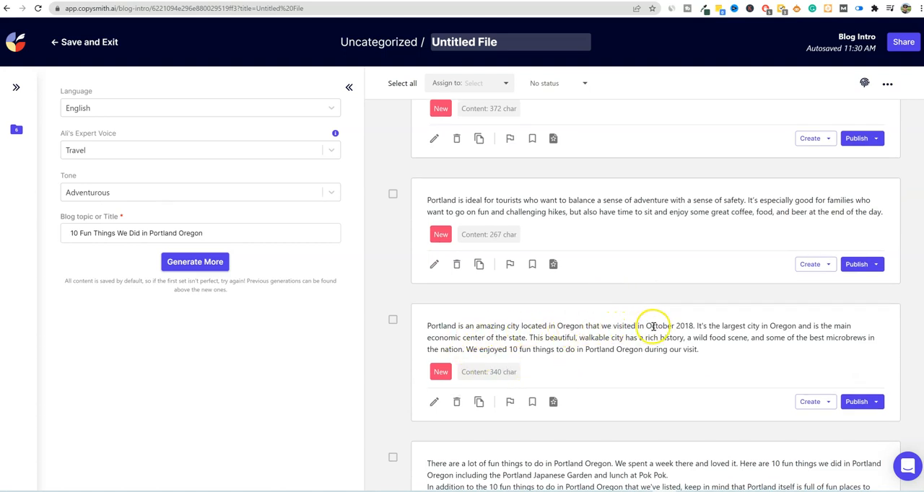
pyautogui.moveTo(429, 326); pyautogui.dragTo(766, 349)
pyautogui.scroll(-2, 718, 358)
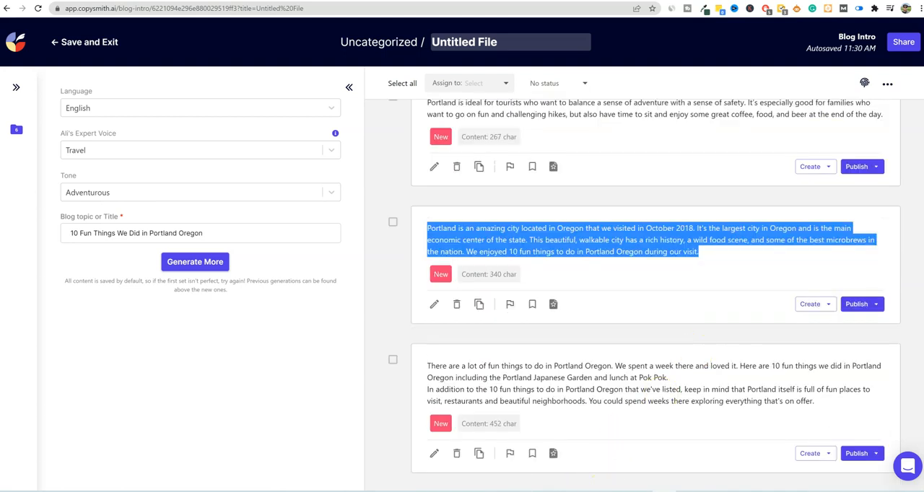
pyautogui.click(486, 491)
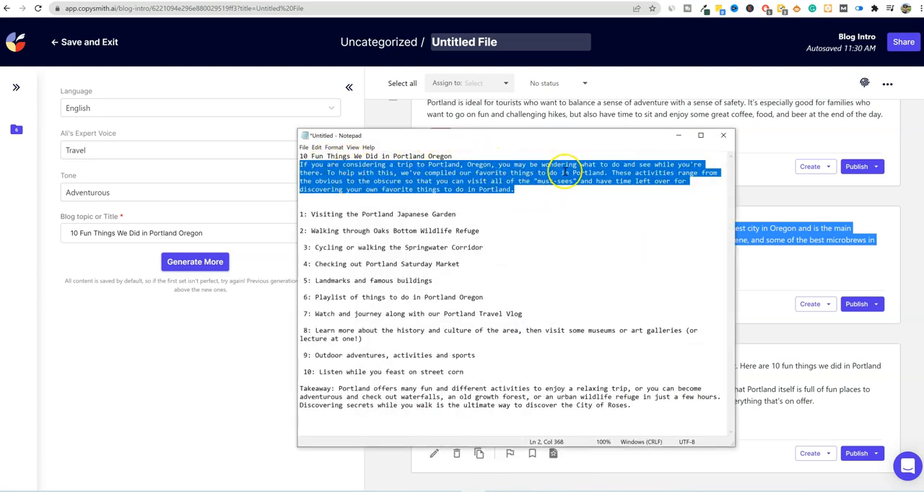
pyautogui.click(777, 278)
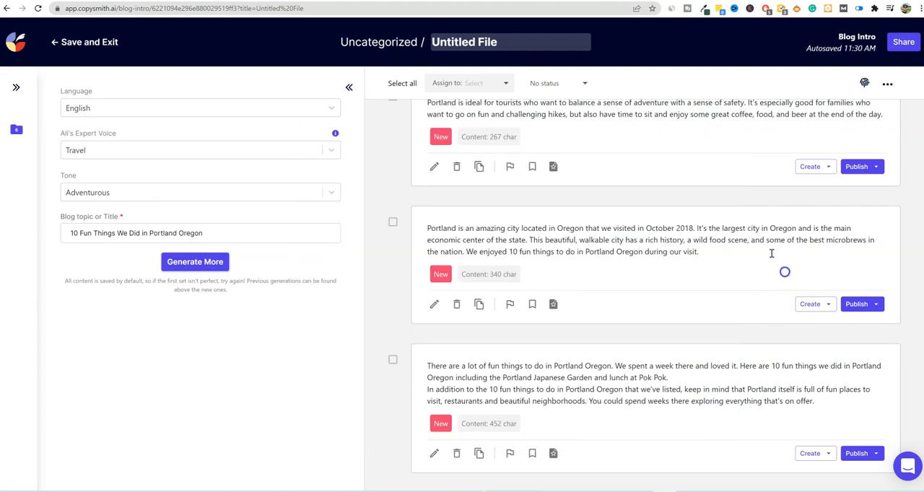
# - Save and exit the blog intro, and create a new Listicle file from the Articles & Blogs templates
pyautogui.click(72, 43)
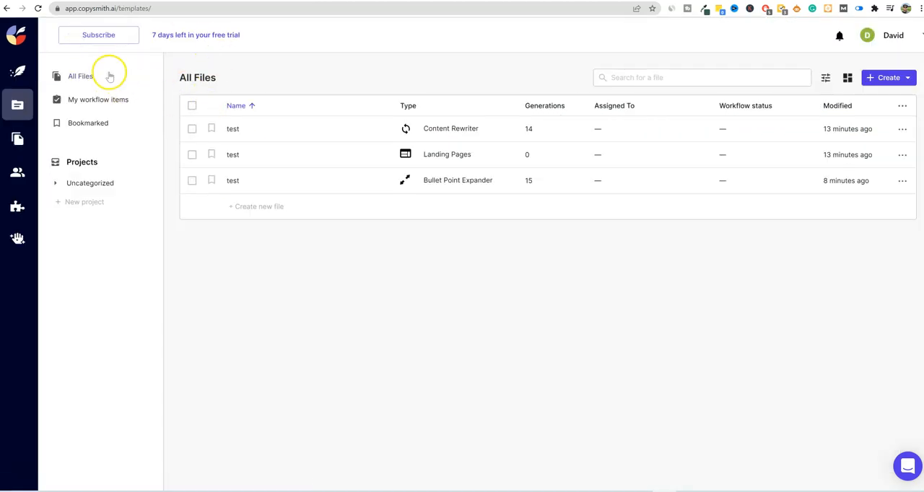
pyautogui.click(17, 71)
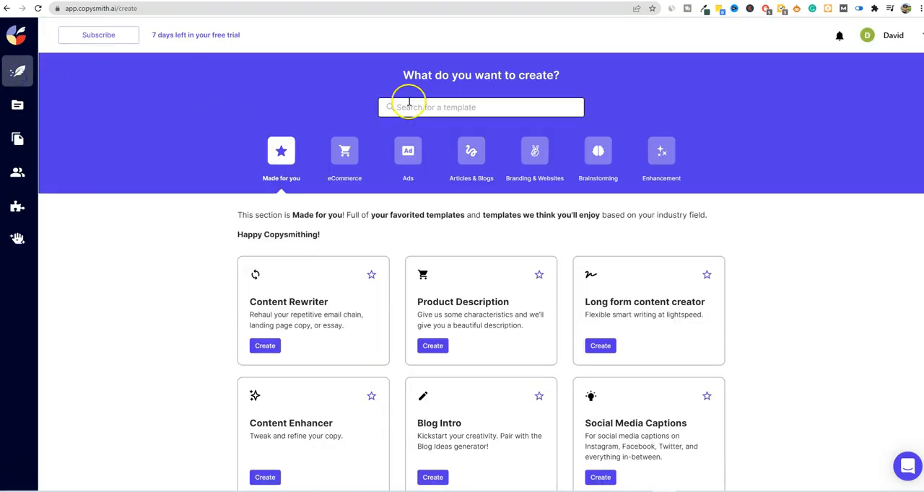
pyautogui.click(470, 153)
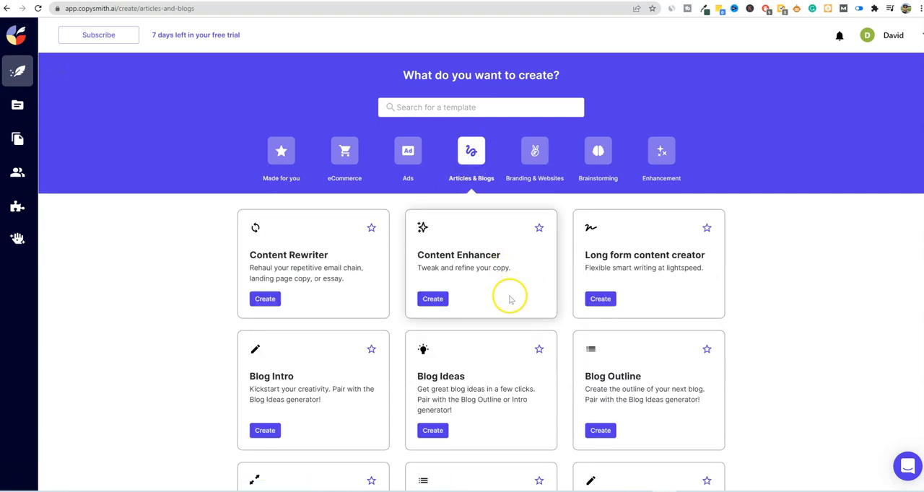
pyautogui.scroll(-1, 405, 281)
pyautogui.scroll(-1, 390, 290)
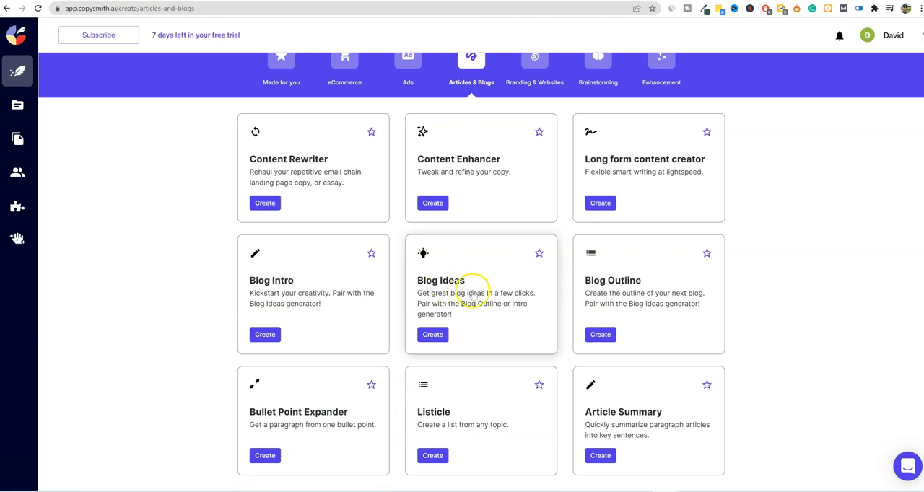
pyautogui.click(433, 456)
pyautogui.click(529, 310)
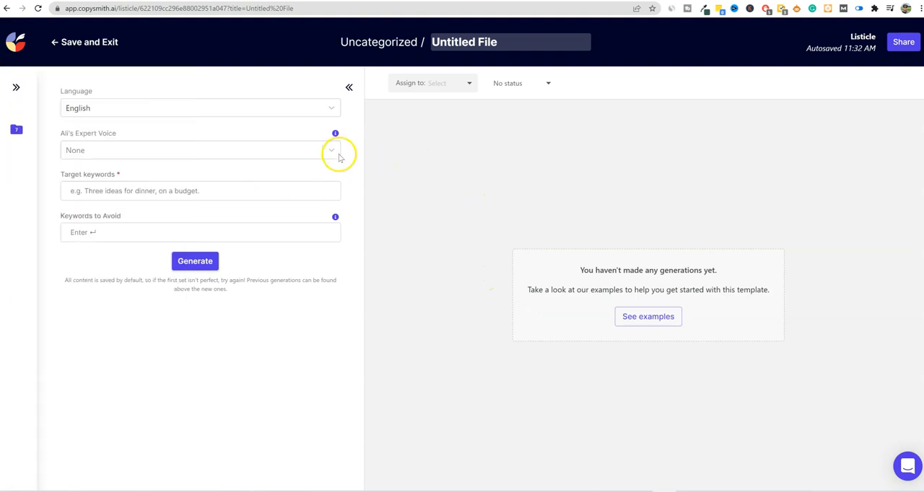
# - Generate listicles with the Travel expert voice and the target keywords "10 Fun Things We Did in Portland Oregon"
pyautogui.click(336, 153)
pyautogui.click(146, 268)
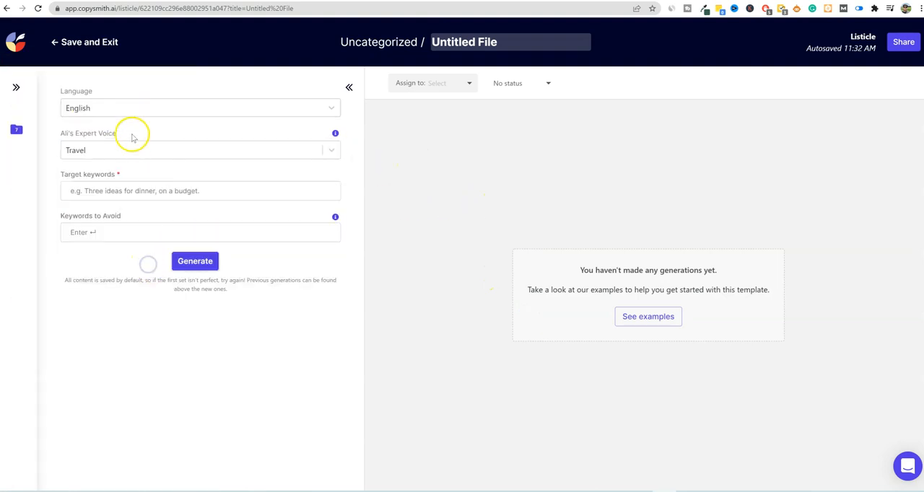
pyautogui.click(122, 191)
pyautogui.click(121, 214)
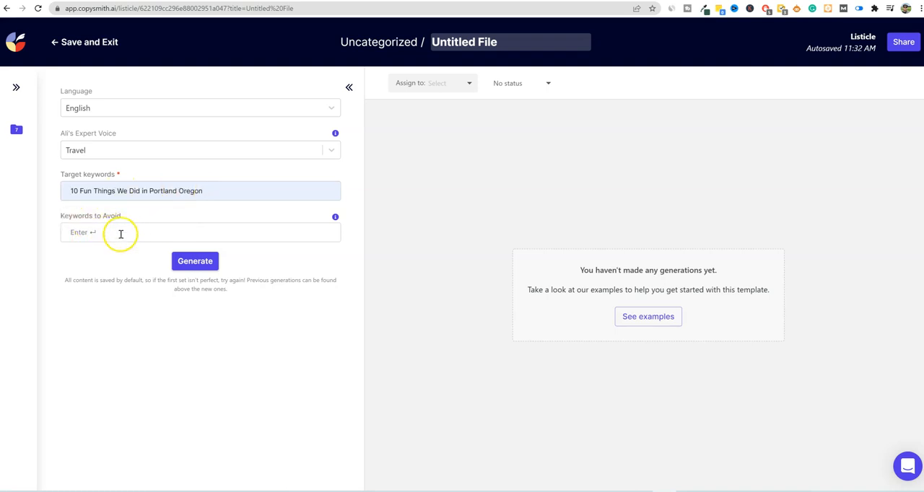
pyautogui.click(195, 262)
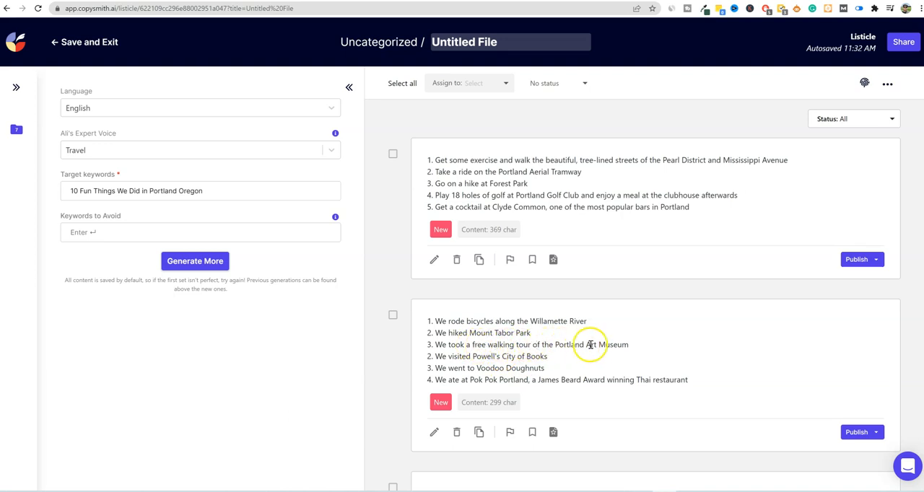
# - Examine the generated Portland listicles for relevance, numbering and repeated suggestions
pyautogui.moveTo(436, 320); pyautogui.dragTo(708, 381)
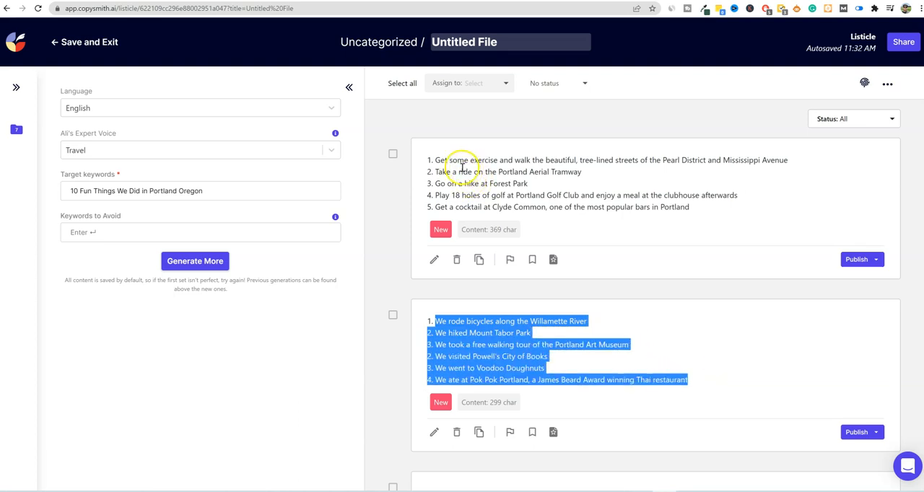
pyautogui.moveTo(429, 160); pyautogui.dragTo(715, 208)
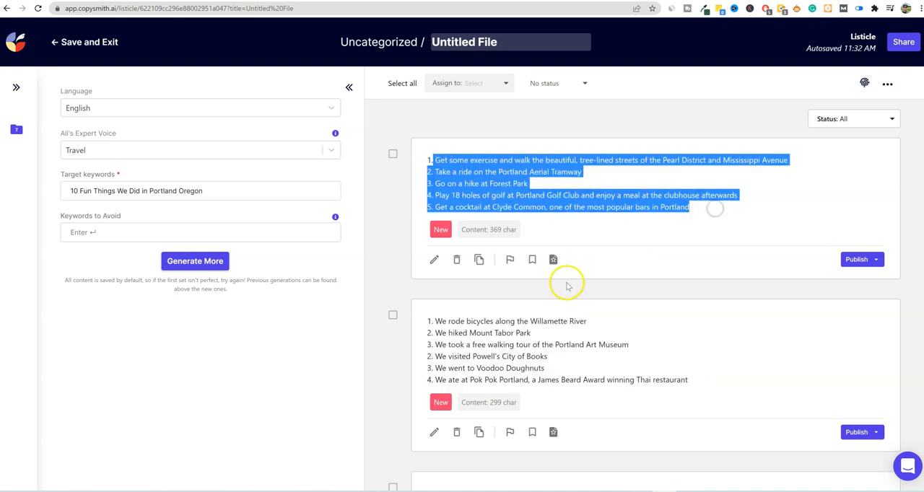
pyautogui.scroll(-3, 560, 282)
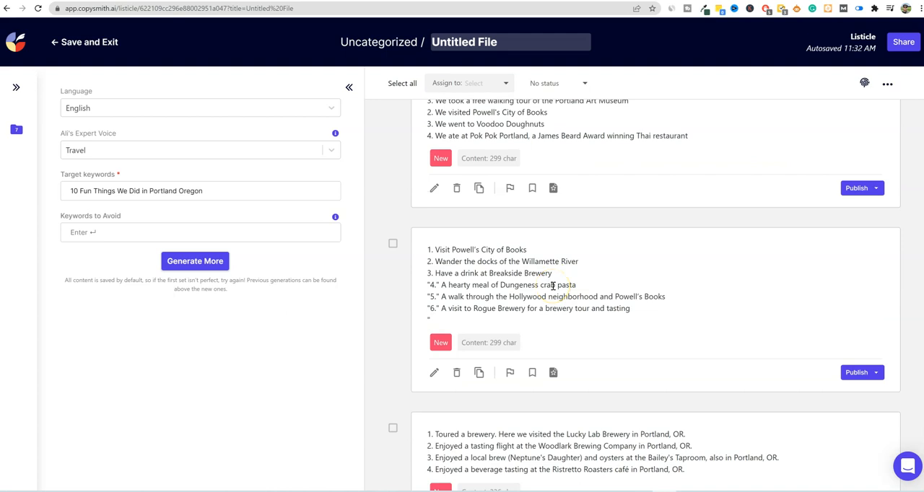
pyautogui.moveTo(637, 312); pyautogui.dragTo(469, 309)
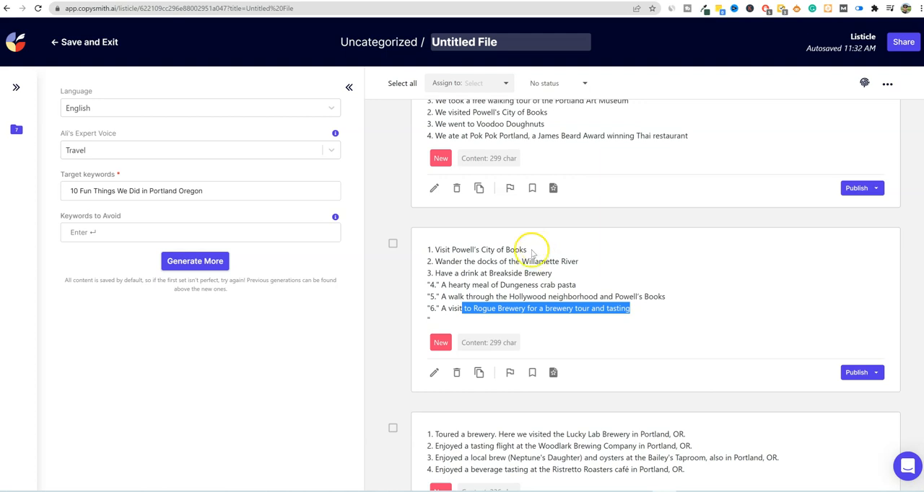
pyautogui.moveTo(530, 252); pyautogui.dragTo(430, 244)
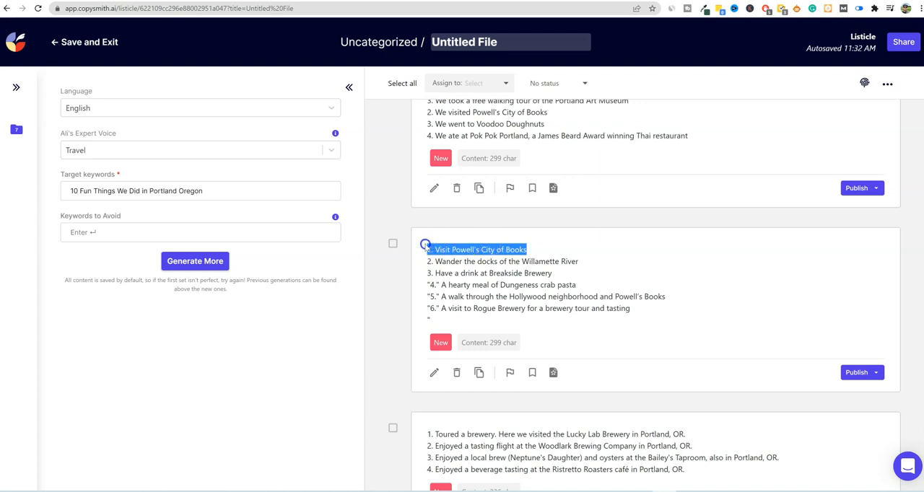
pyautogui.scroll(-3, 521, 296)
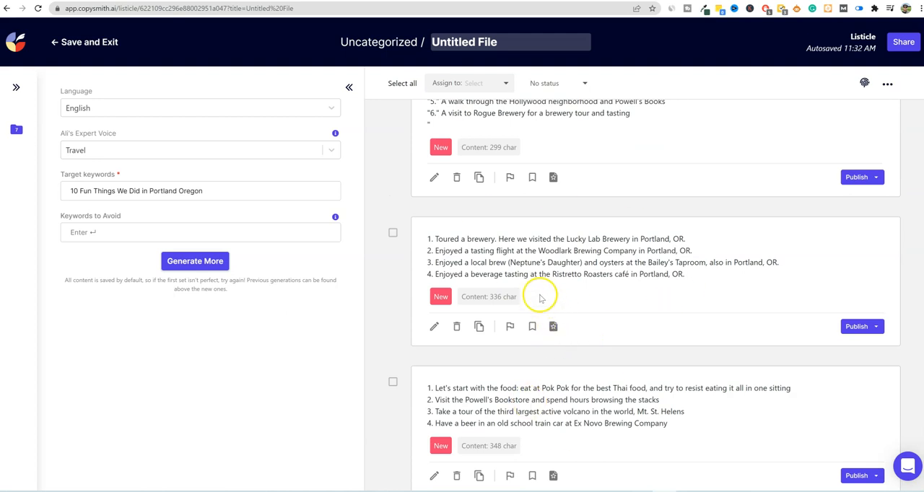
# - Compare the individual Portland listicles by reading their numbered items, from the bicycle ride list through to the Saturday Market list
pyautogui.scroll(7, 540, 289)
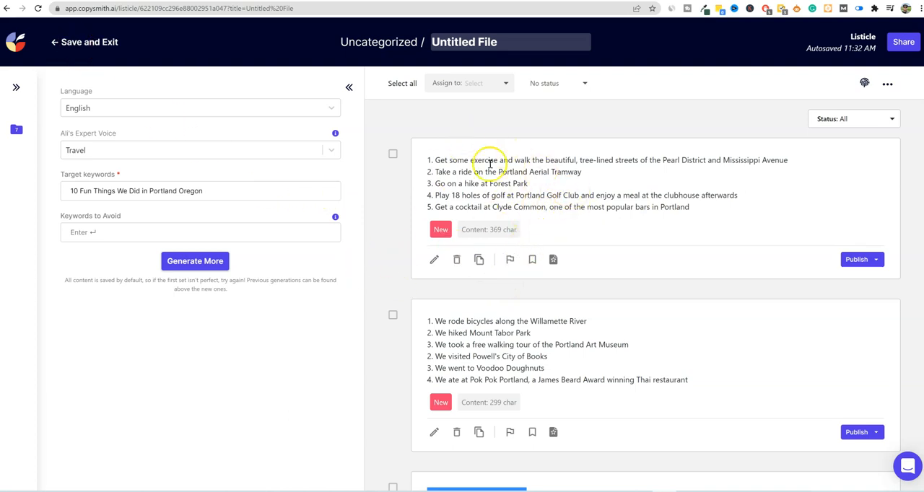
pyautogui.scroll(-1, 484, 318)
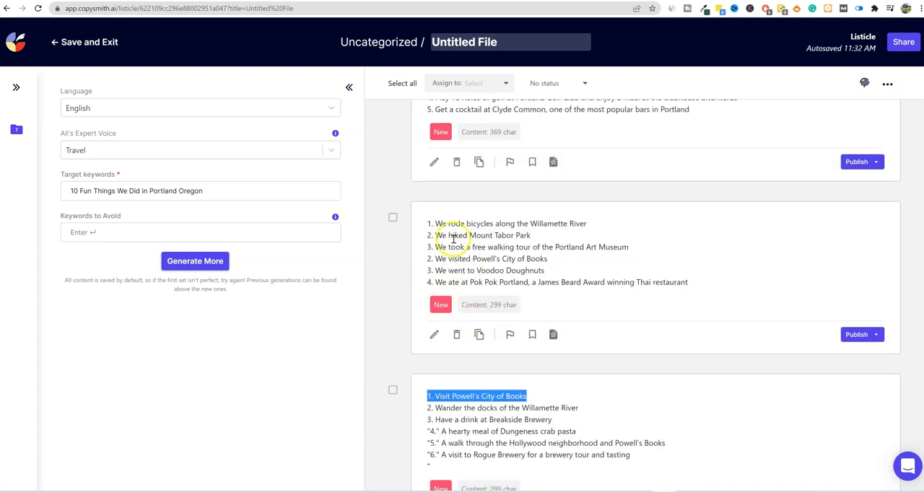
pyautogui.moveTo(427, 223); pyautogui.dragTo(431, 281)
pyautogui.scroll(-1, 433, 377)
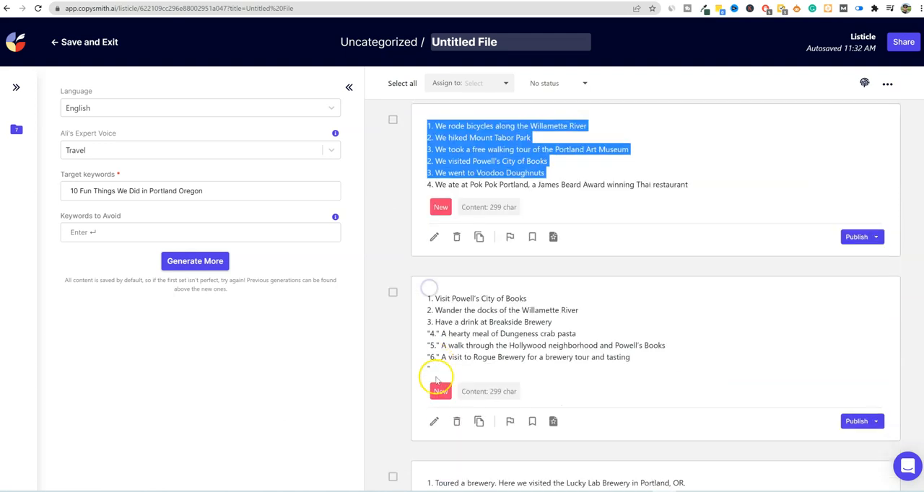
pyautogui.moveTo(428, 318); pyautogui.dragTo(435, 371)
pyautogui.scroll(-3, 457, 355)
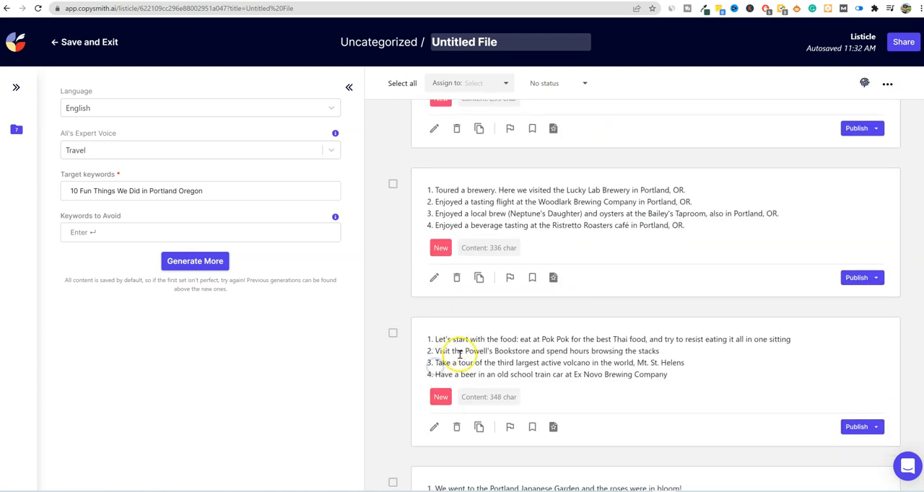
pyautogui.scroll(-3, 519, 366)
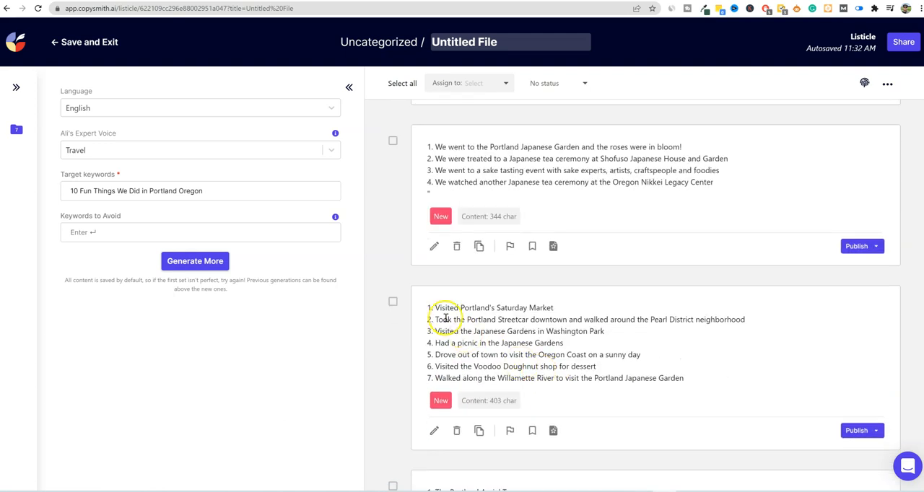
pyautogui.moveTo(435, 307); pyautogui.dragTo(621, 370)
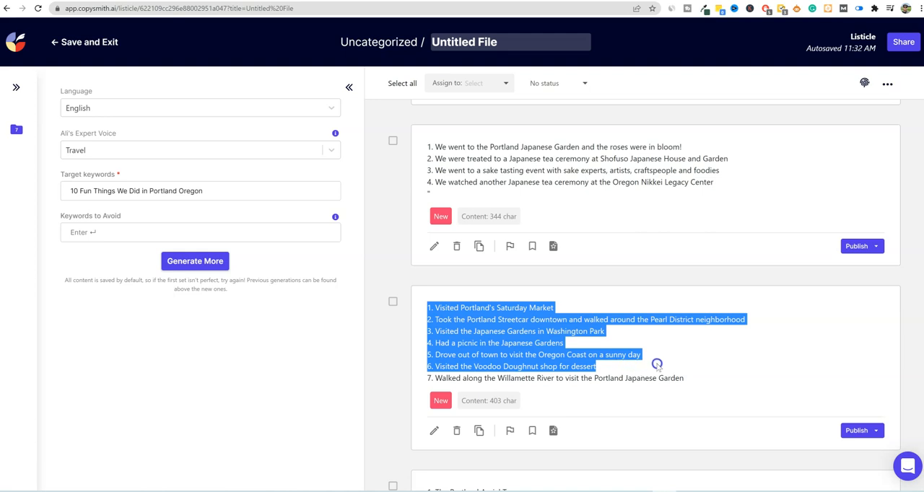
pyautogui.moveTo(691, 366); pyautogui.dragTo(707, 382)
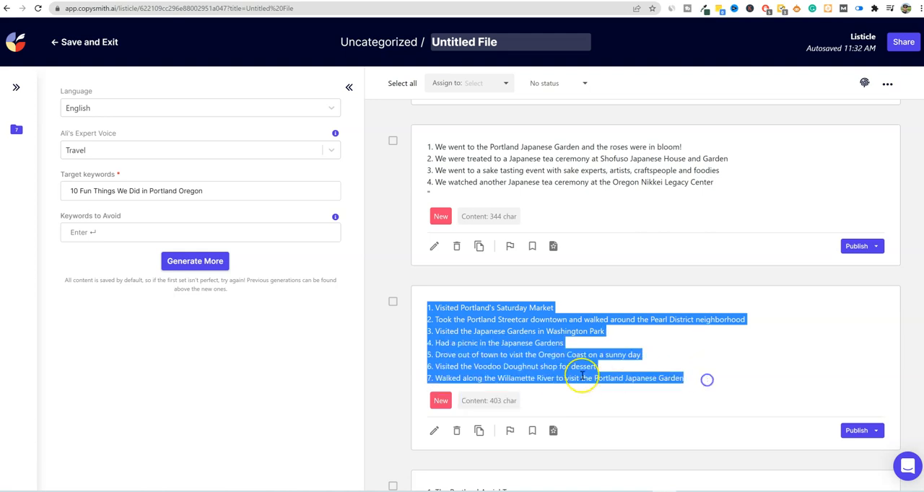
pyautogui.scroll(-2, 582, 376)
pyautogui.scroll(4, 592, 371)
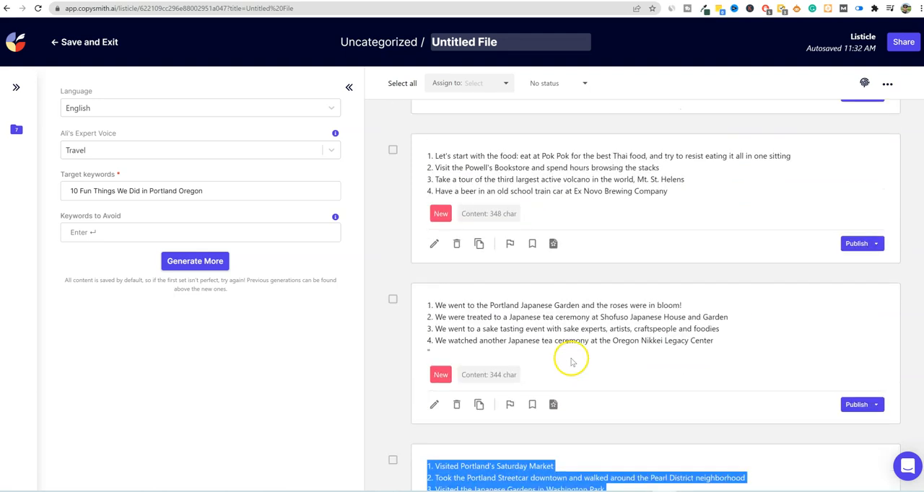
pyautogui.scroll(3, 572, 362)
pyautogui.scroll(3, 506, 288)
# - Save and exit the listicle, and create a new Content Enhancer file from the Articles & Blogs templates
pyautogui.click(107, 53)
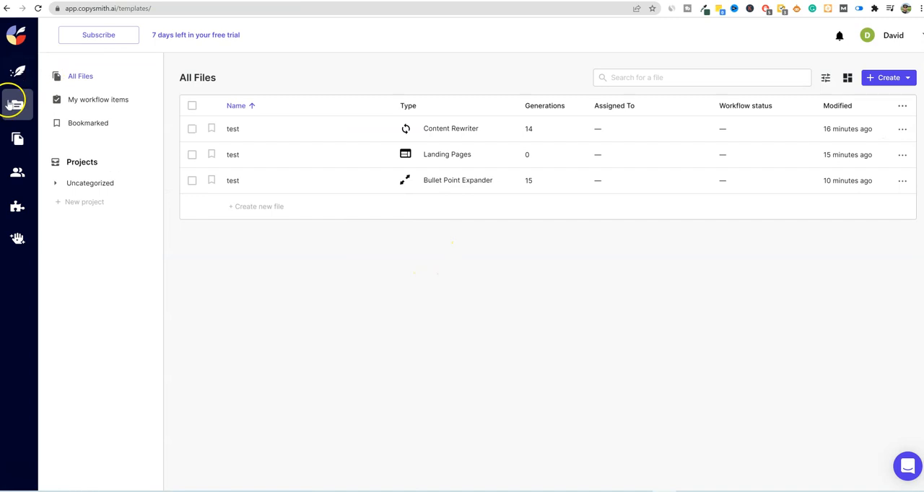
pyautogui.click(17, 71)
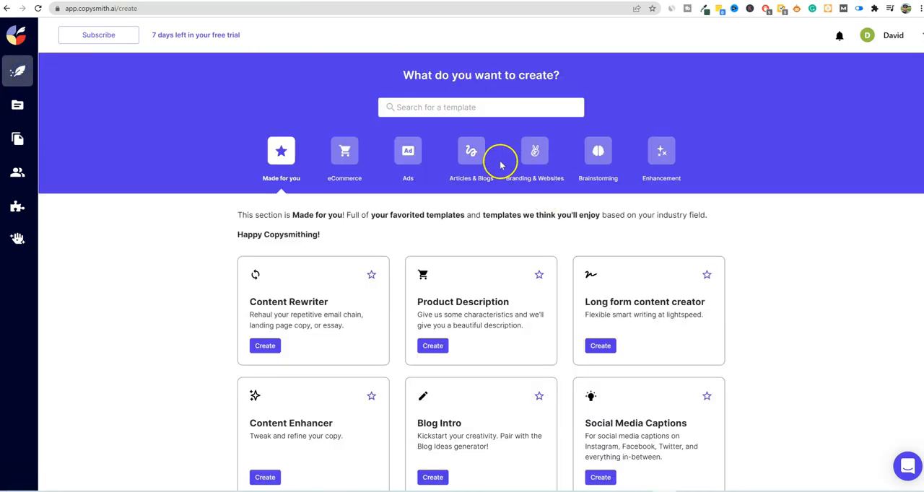
pyautogui.click(472, 151)
pyautogui.scroll(-2, 430, 350)
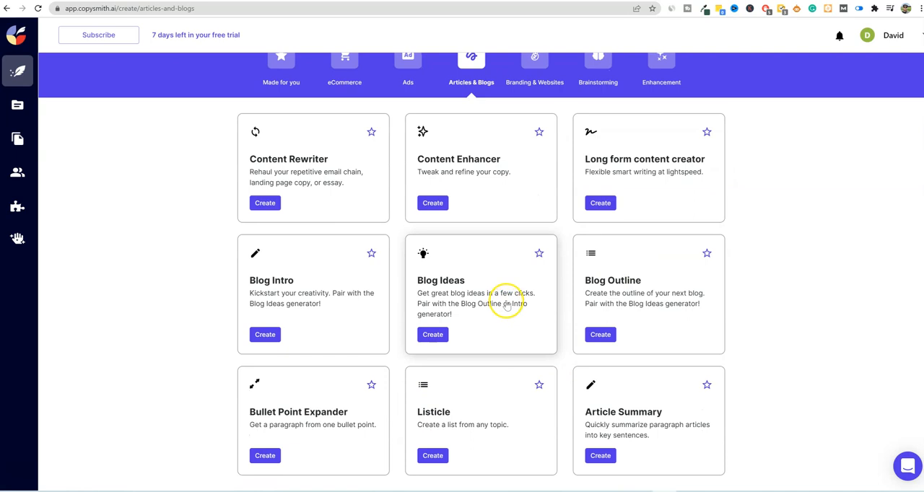
pyautogui.click(437, 203)
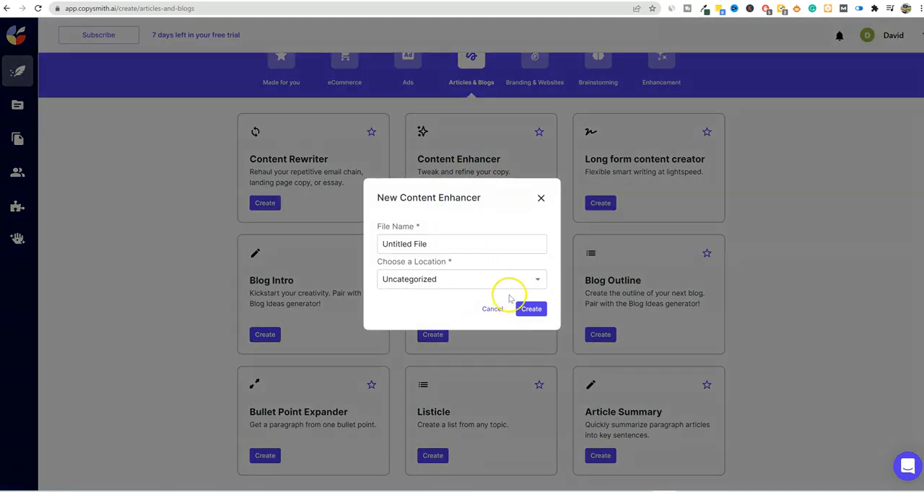
pyautogui.click(530, 308)
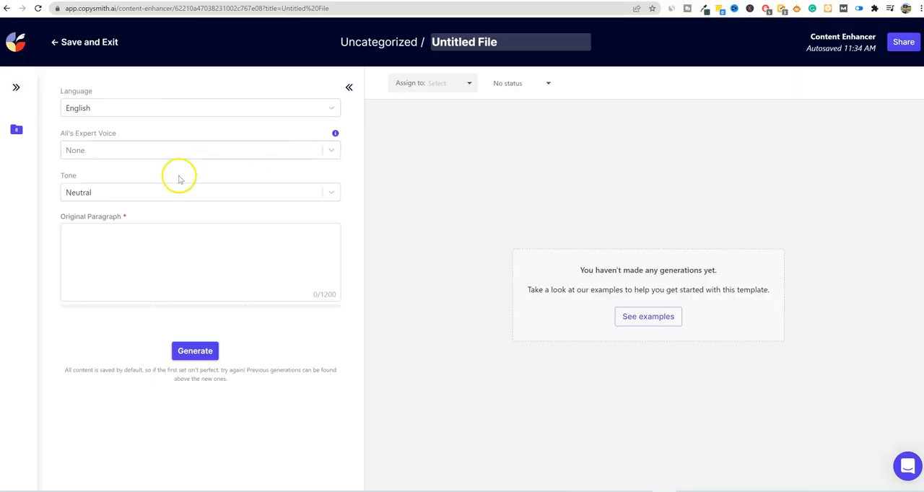
# - Copy "Visiting the Portland Japanese Garden" from Notepad as the original paragraph and generate enhanced content with the Travel voice and Adventurous tone
pyautogui.click(151, 249)
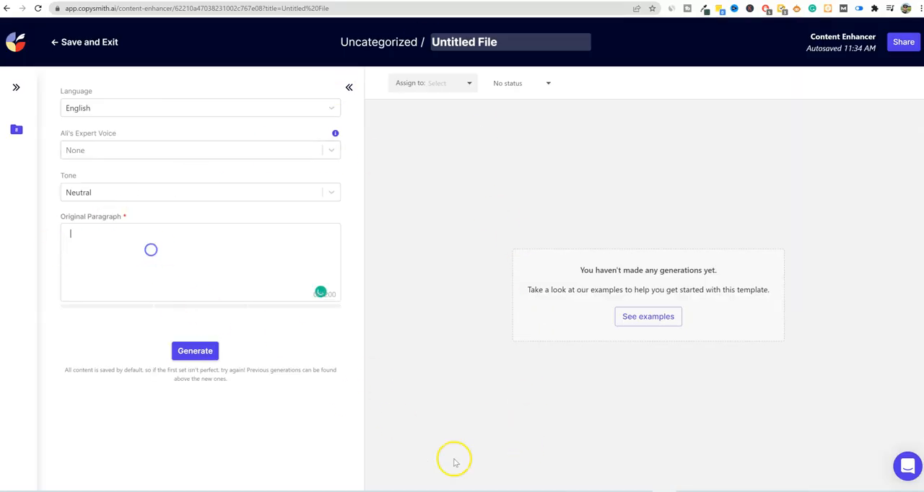
pyautogui.hotkey('alt', 'Tab')
pyautogui.click(472, 214)
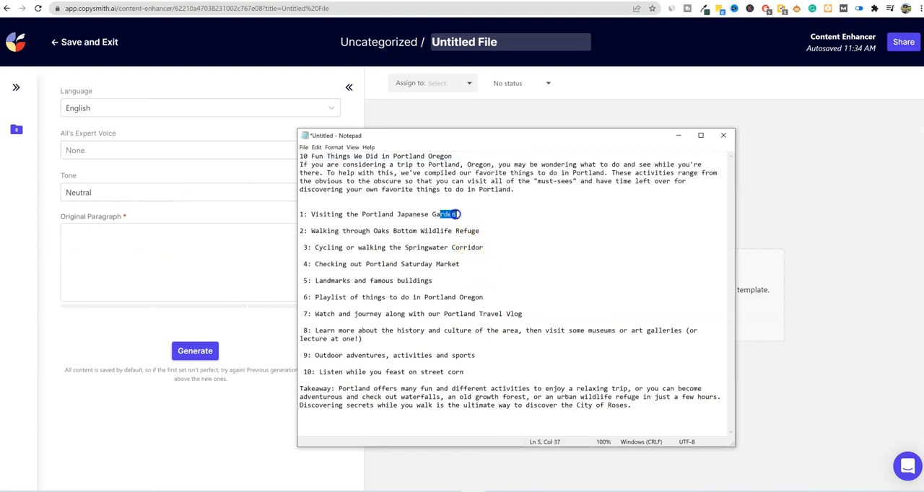
pyautogui.moveTo(457, 215); pyautogui.dragTo(323, 214)
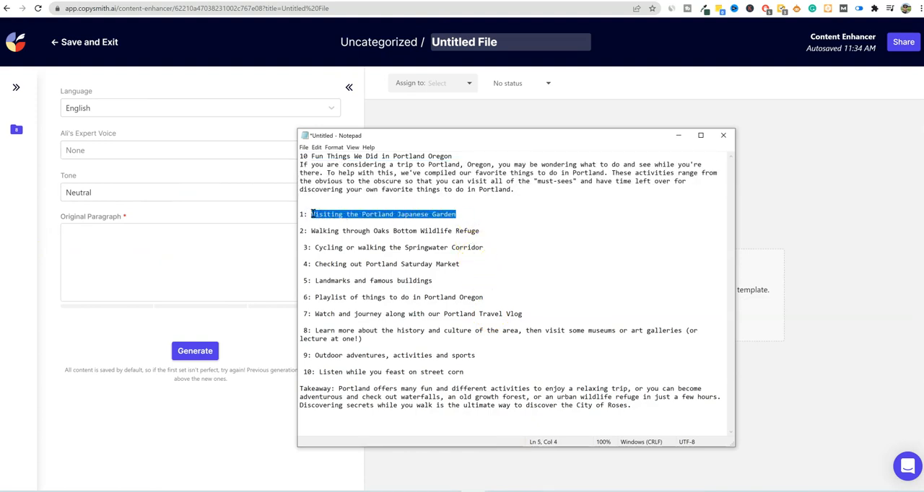
pyautogui.click(160, 262)
pyautogui.write('Visiting the Portland Japanese Garden')
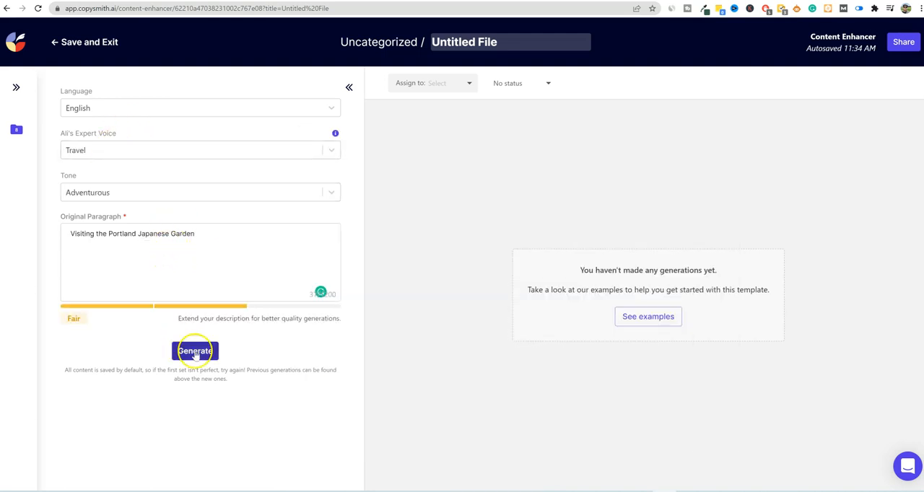
pyautogui.click(197, 353)
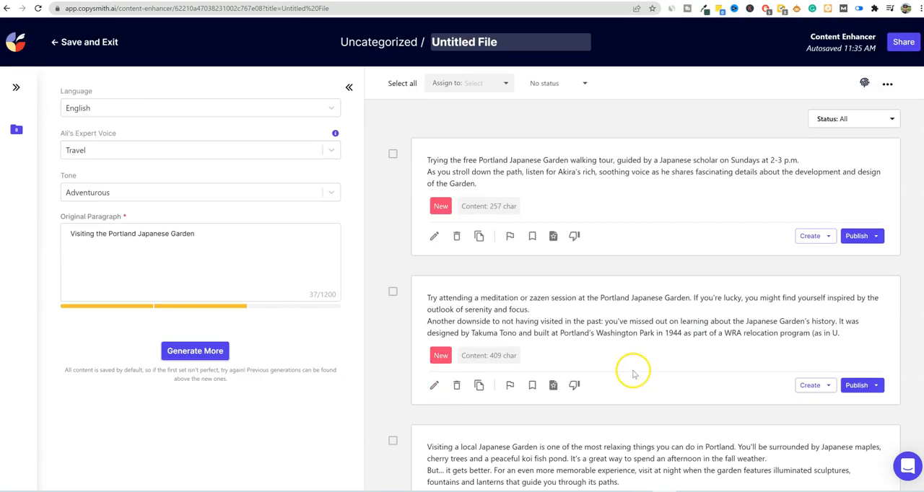
# - Read through the enhanced Portland Japanese Garden paragraphs to judge their relevance and quality
pyautogui.scroll(-3, 660, 335)
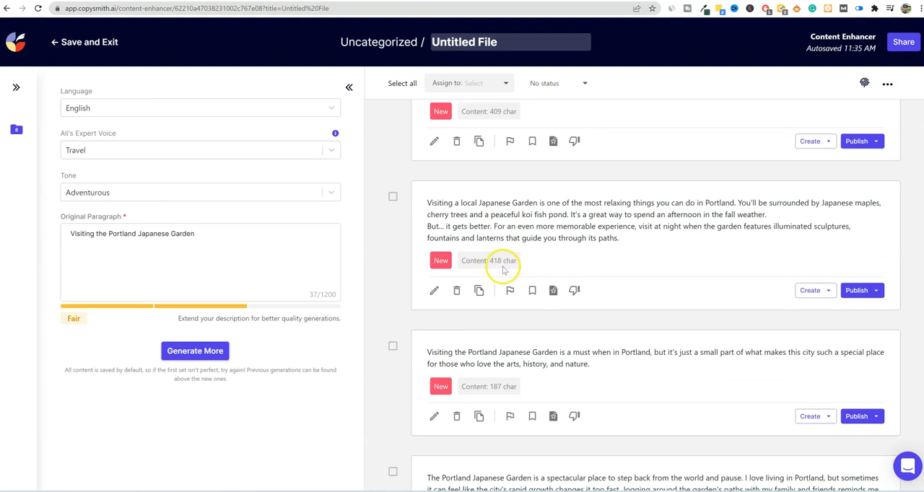
pyautogui.scroll(1, 547, 267)
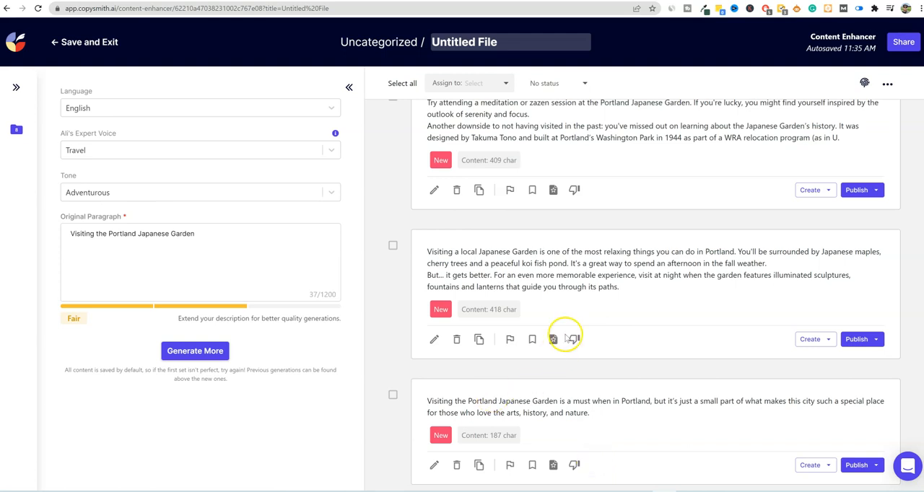
pyautogui.scroll(-5, 615, 233)
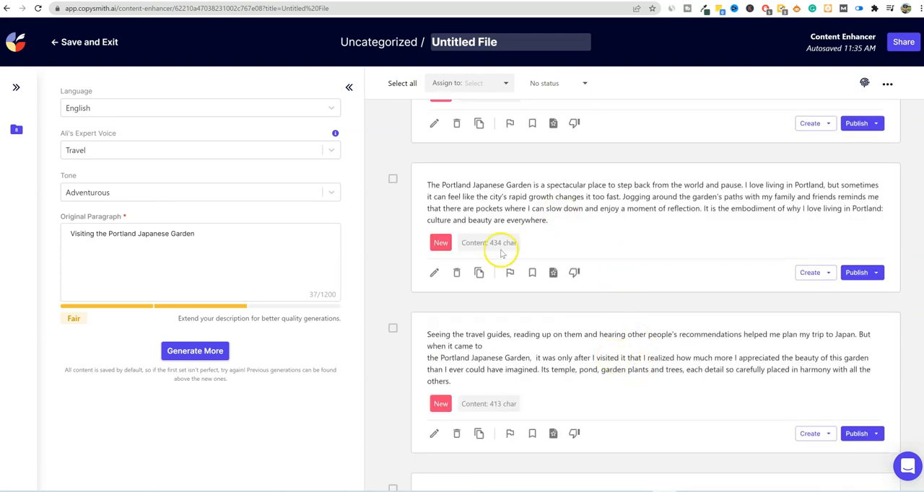
pyautogui.scroll(-8, 585, 367)
pyautogui.scroll(12, 596, 356)
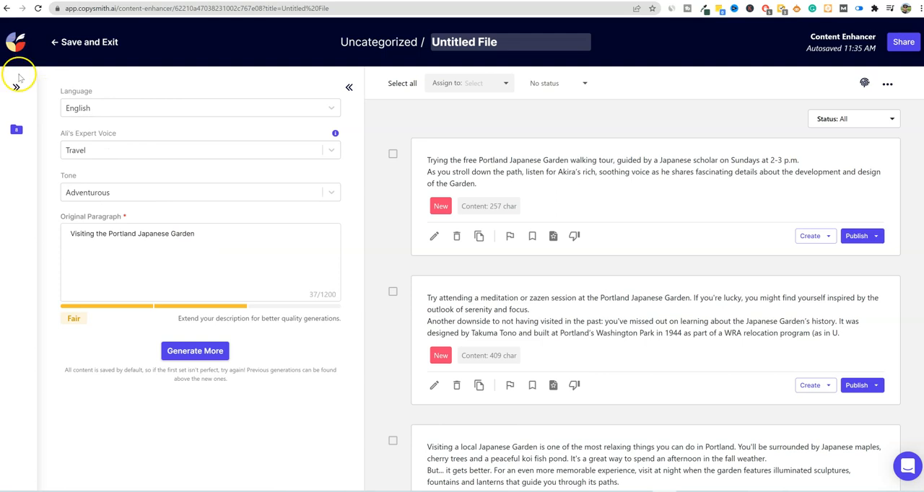
# - Save and exit the Content Enhancer file and return to the template selection for new content
pyautogui.click(55, 42)
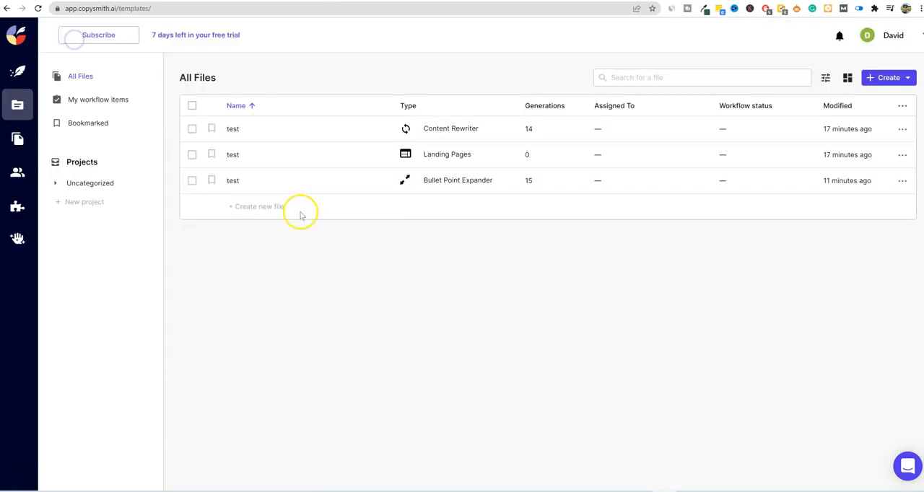
pyautogui.click(18, 71)
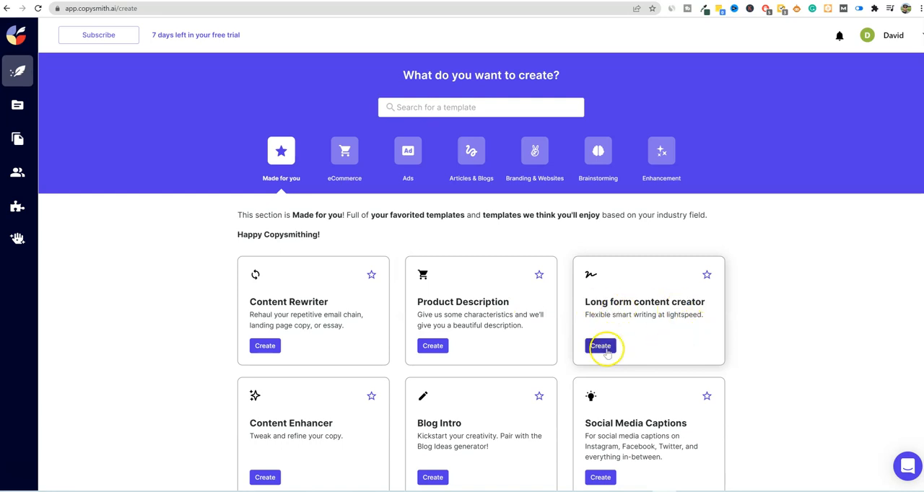
pyautogui.scroll(-3, 540, 337)
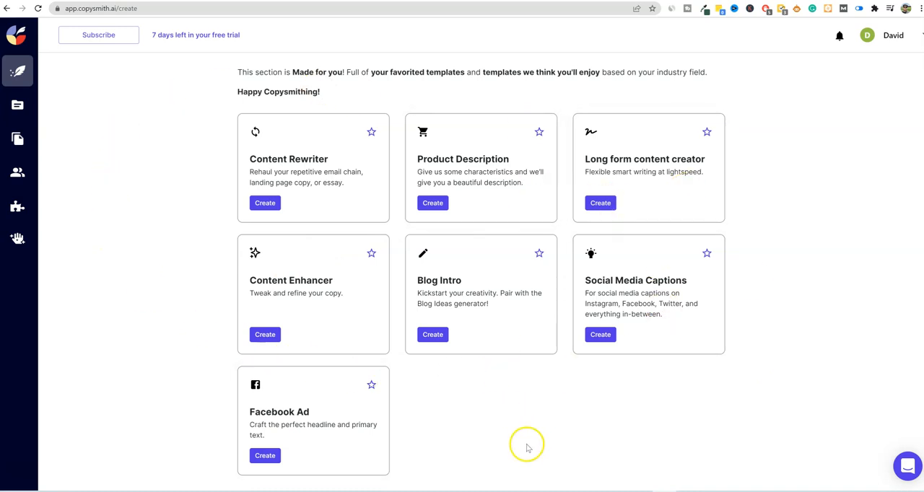
# - Review the assembled Portland post in Notepad, highlighting the full text and the Portland Japanese Garden heading
pyautogui.hotkey('alt', 'Tab')
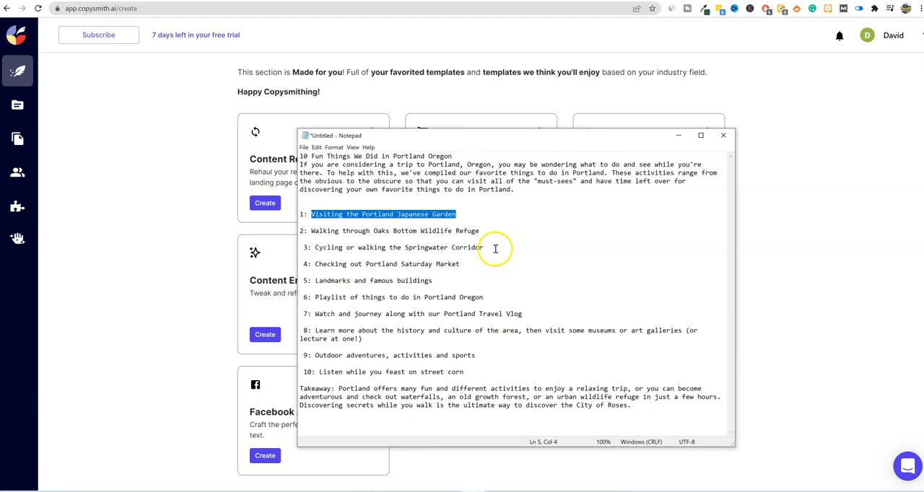
pyautogui.click(457, 215)
pyautogui.moveTo(458, 215); pyautogui.dragTo(287, 216)
pyautogui.click(546, 195)
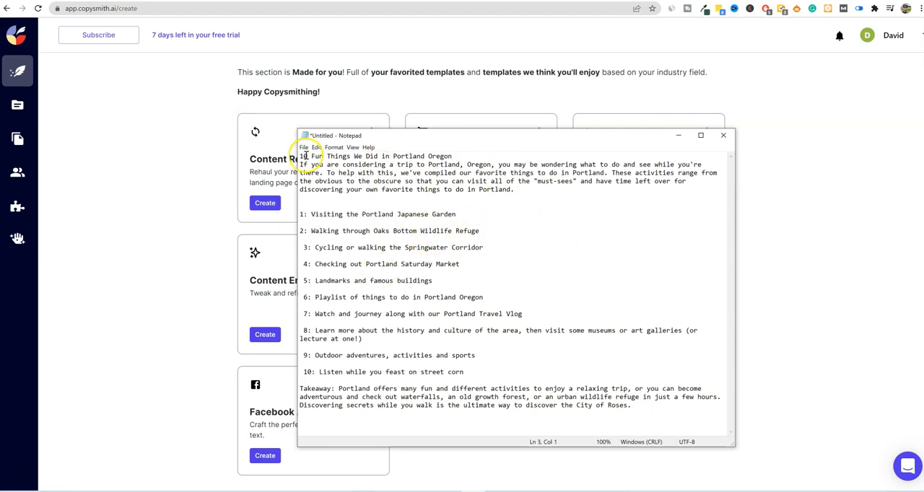
pyautogui.moveTo(303, 156); pyautogui.dragTo(686, 406)
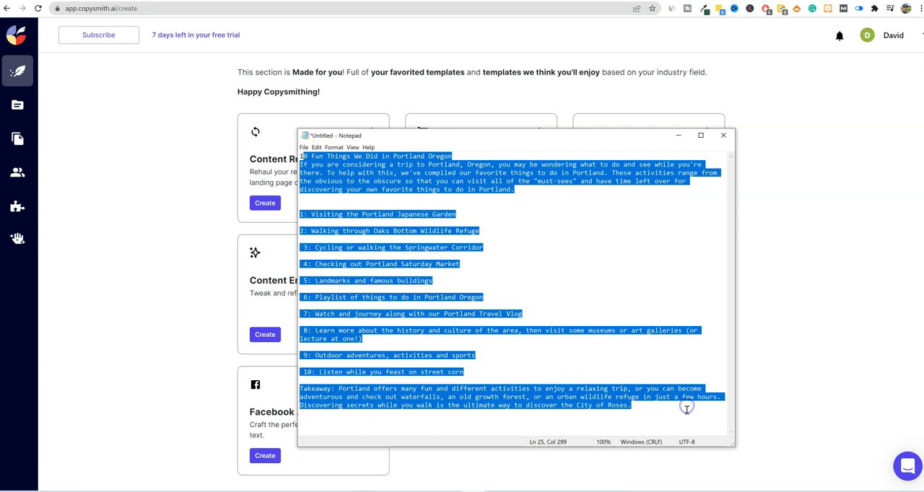
pyautogui.click(526, 254)
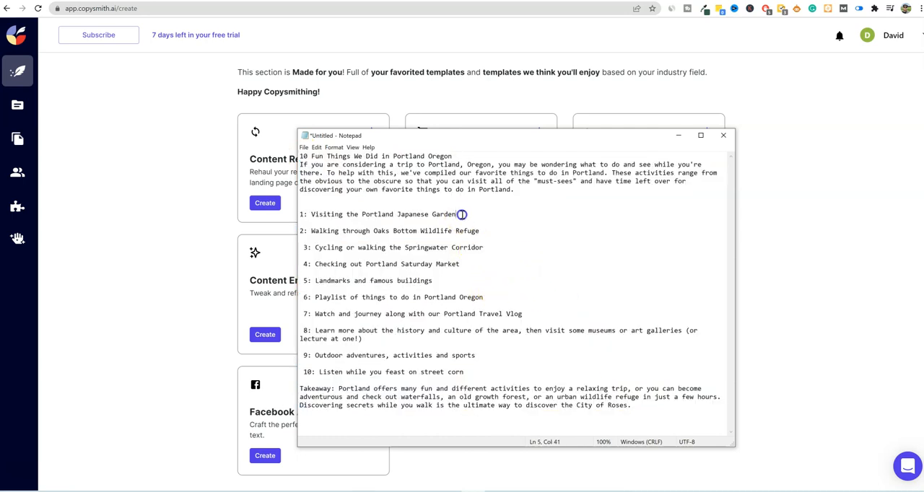
pyautogui.moveTo(459, 215); pyautogui.dragTo(286, 214)
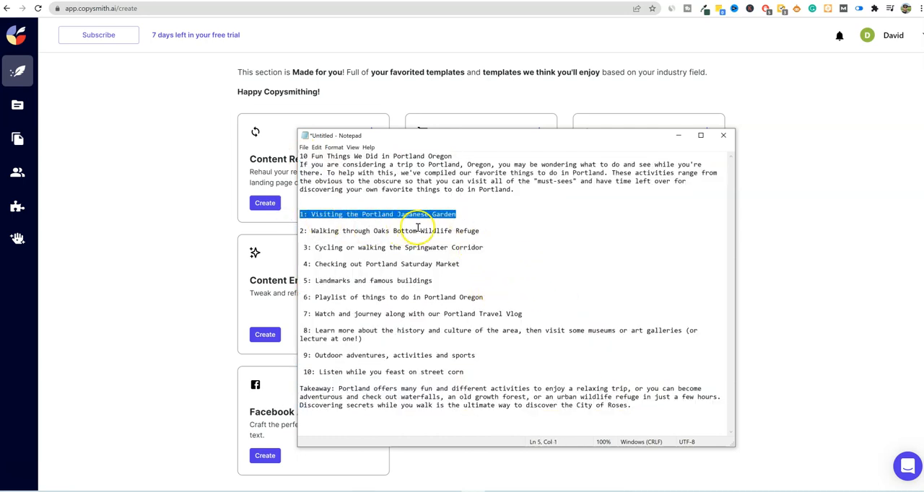
pyautogui.click(158, 245)
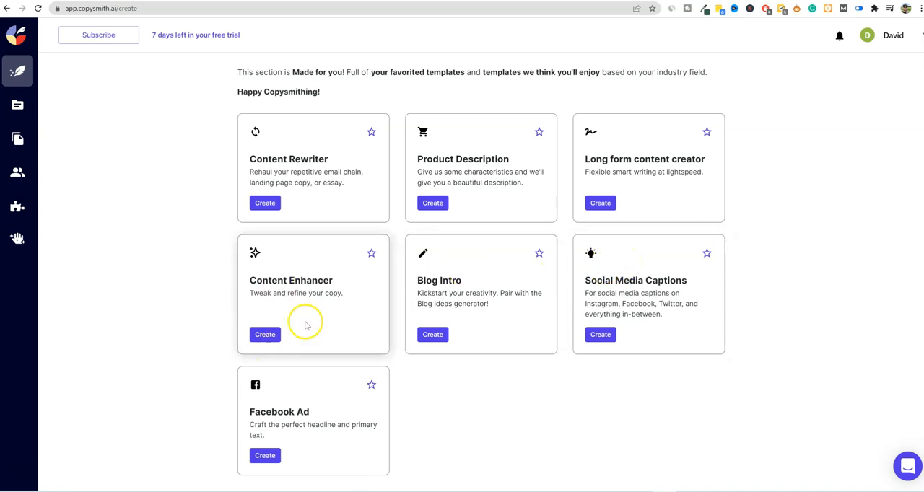
# - Create a new Long form content creator file and check the text sizes its editor offers
pyautogui.click(450, 296)
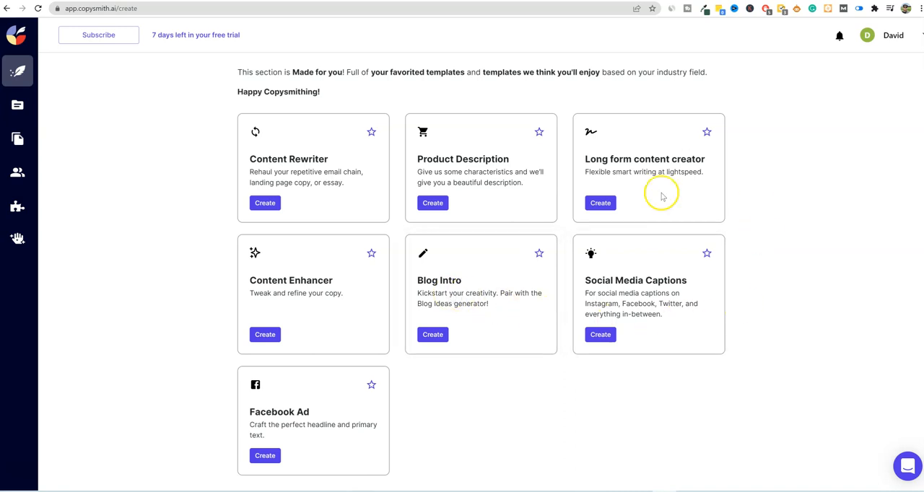
pyautogui.click(610, 204)
pyautogui.click(530, 309)
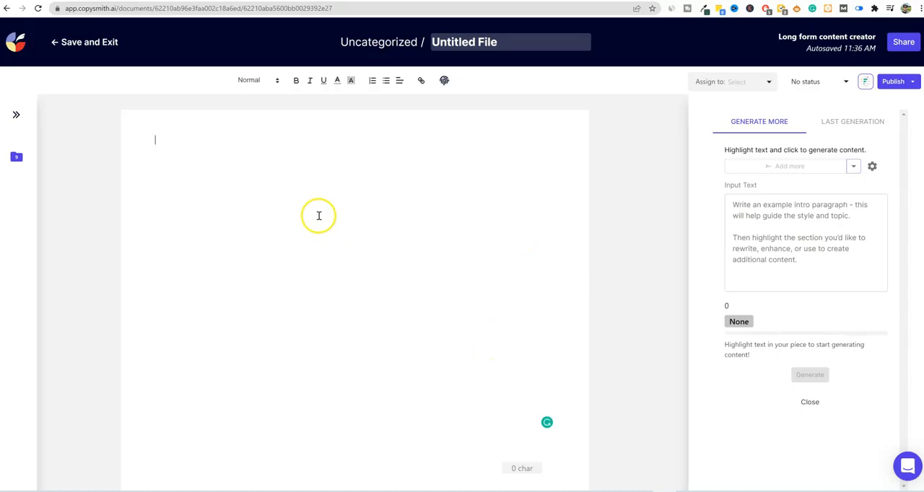
pyautogui.click(273, 82)
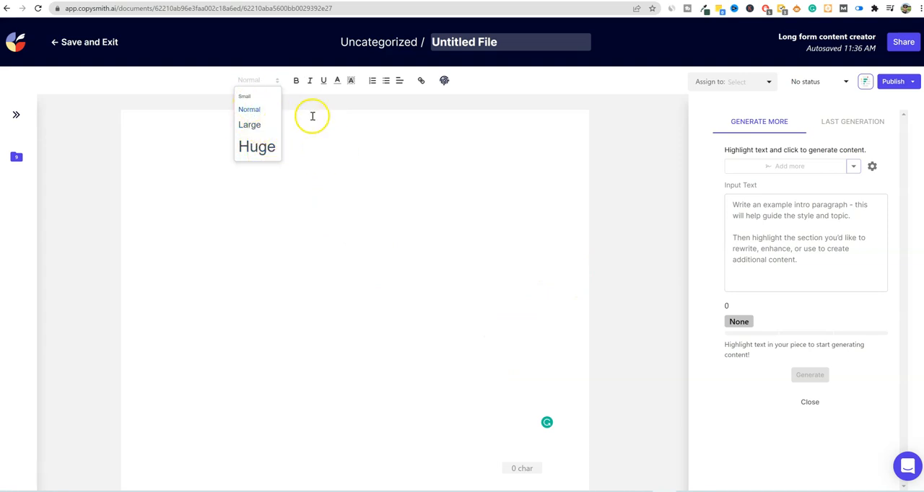
pyautogui.click(357, 134)
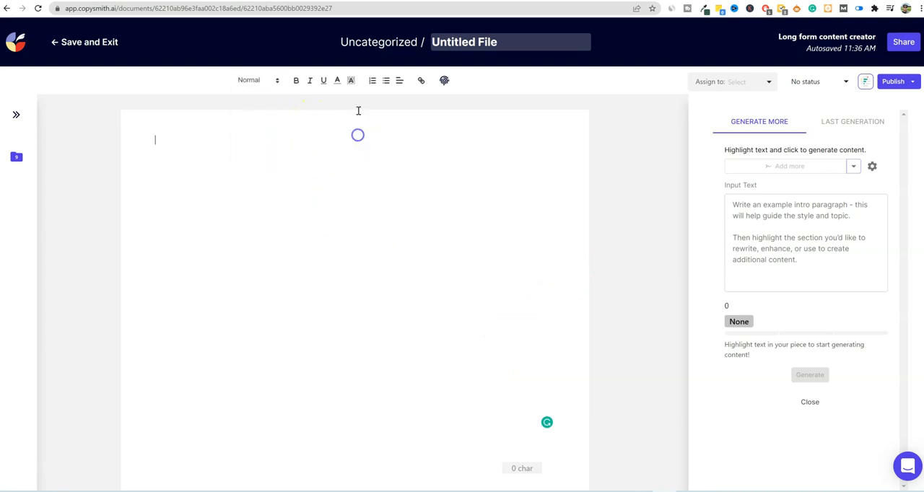
# - Check the text size choices and look over the list of files in the Uncategorized folder
pyautogui.click(263, 80)
pyautogui.click(356, 130)
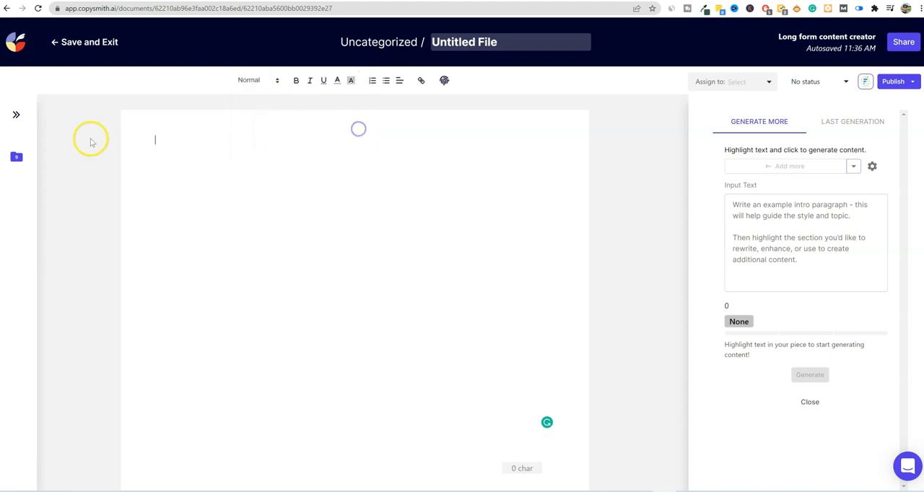
pyautogui.click(16, 116)
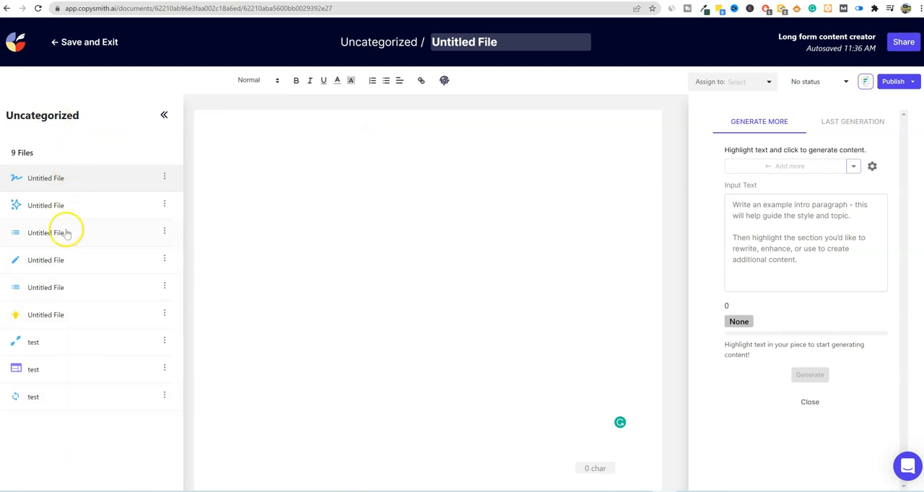
pyautogui.click(162, 116)
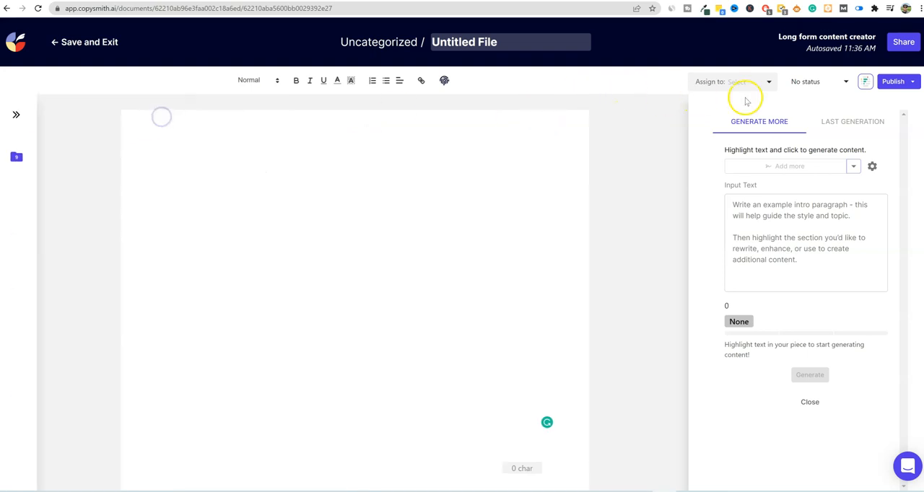
# - Examine the file's assignee options, its review status options and the Frase Topic Clusters search
pyautogui.click(771, 83)
pyautogui.click(772, 83)
pyautogui.click(843, 83)
pyautogui.click(844, 83)
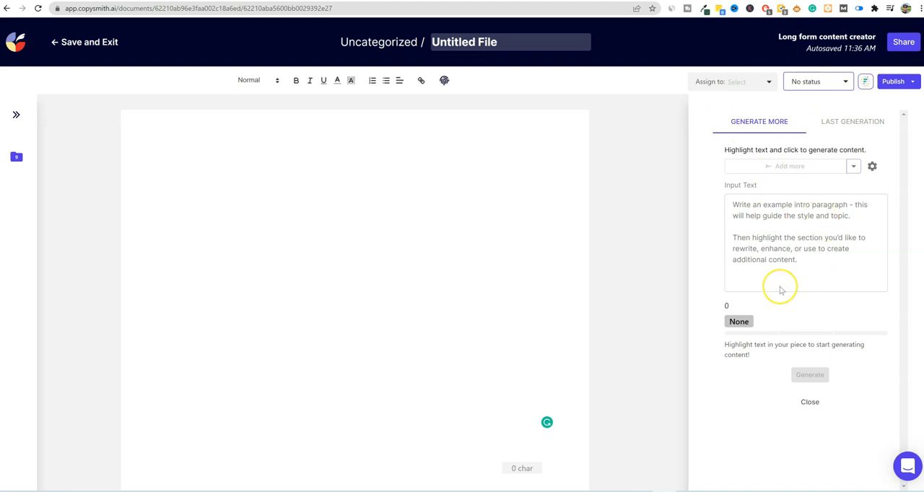
pyautogui.click(847, 82)
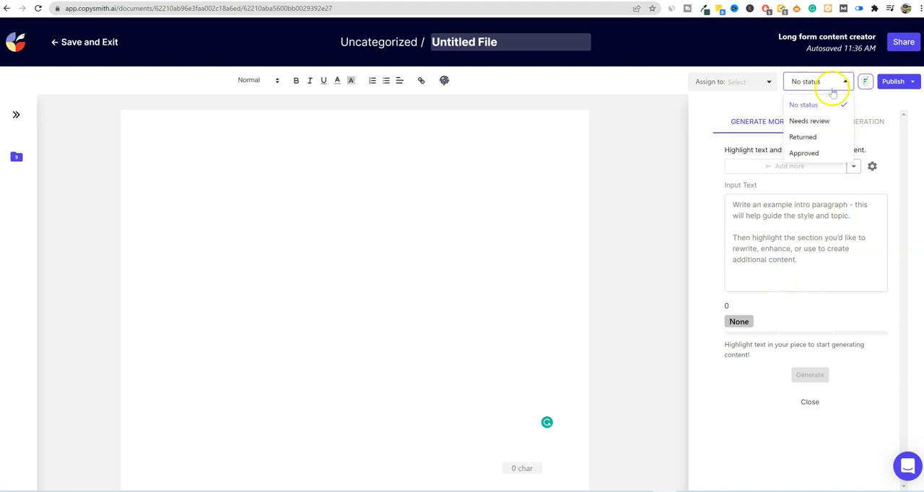
pyautogui.click(844, 82)
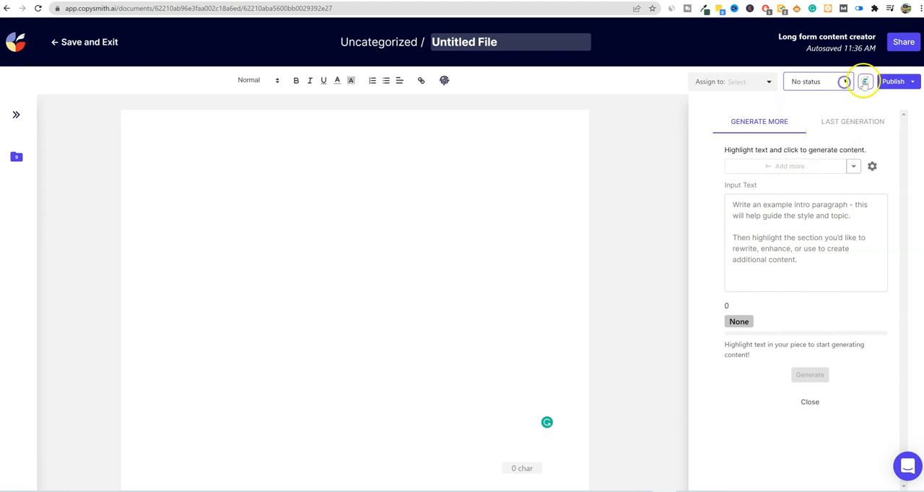
pyautogui.click(865, 82)
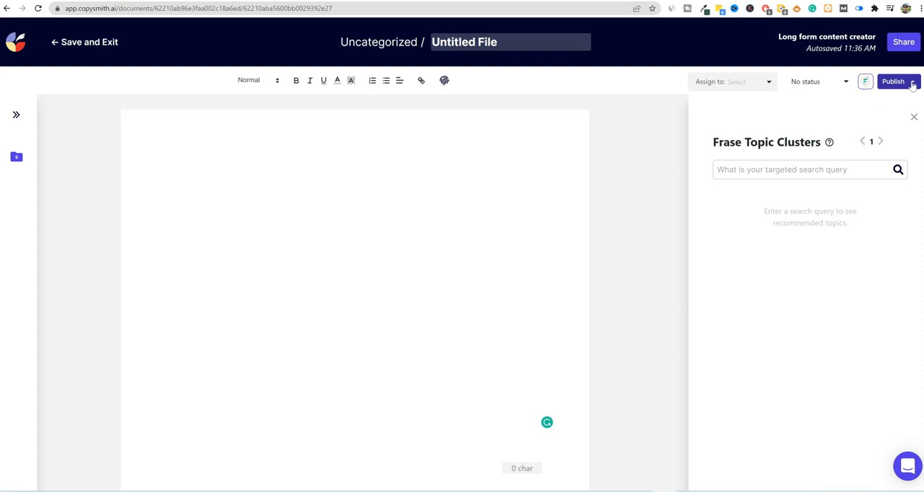
pyautogui.click(914, 117)
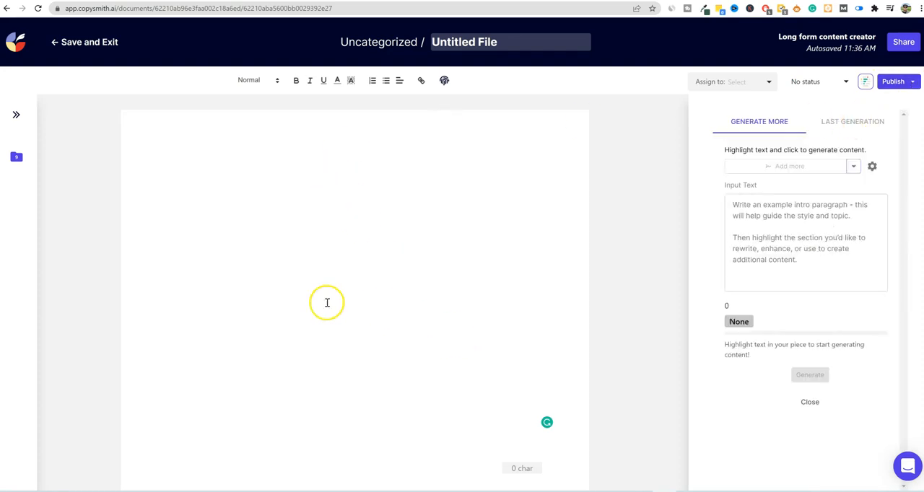
# - Generate blog ideas for the target keywords "Fun Things We Did in Portland Oregon", copied from the post title in Notepad
pyautogui.click(190, 143)
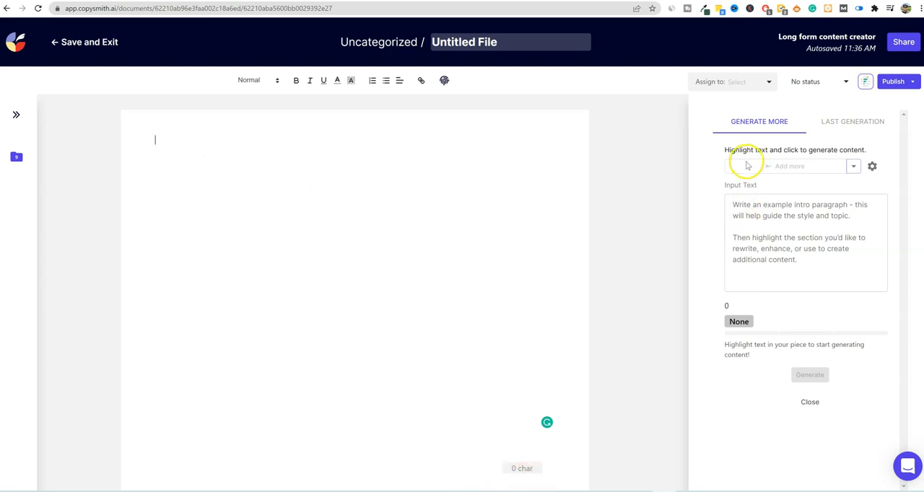
pyautogui.click(854, 167)
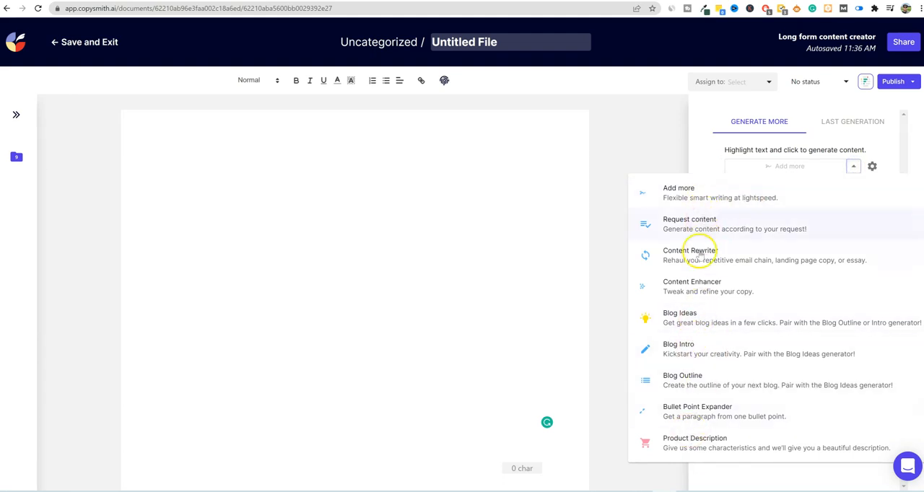
pyautogui.click(690, 319)
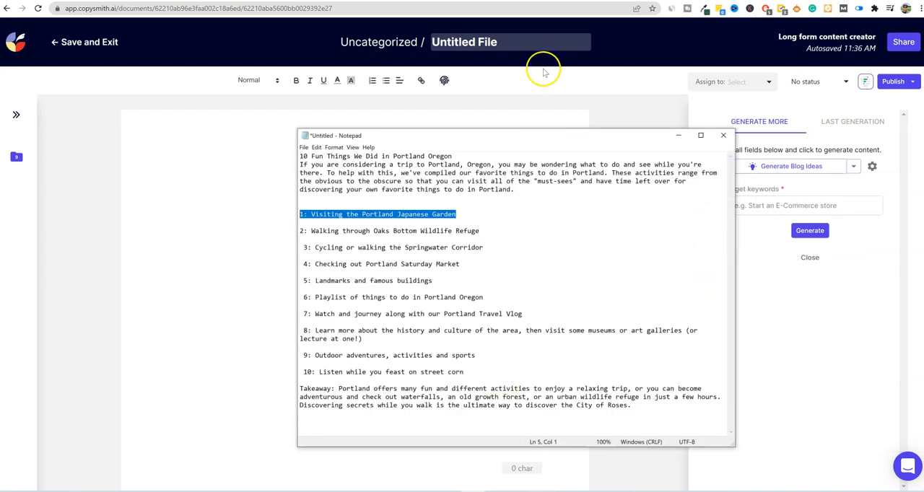
pyautogui.moveTo(540, 132); pyautogui.dragTo(598, 132)
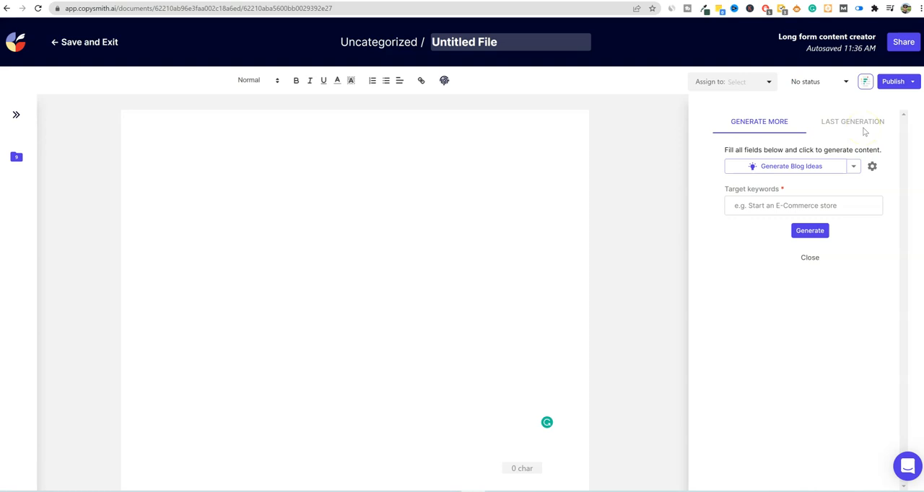
pyautogui.click(772, 205)
pyautogui.write('Fun Things We Did in Portland Oregon')
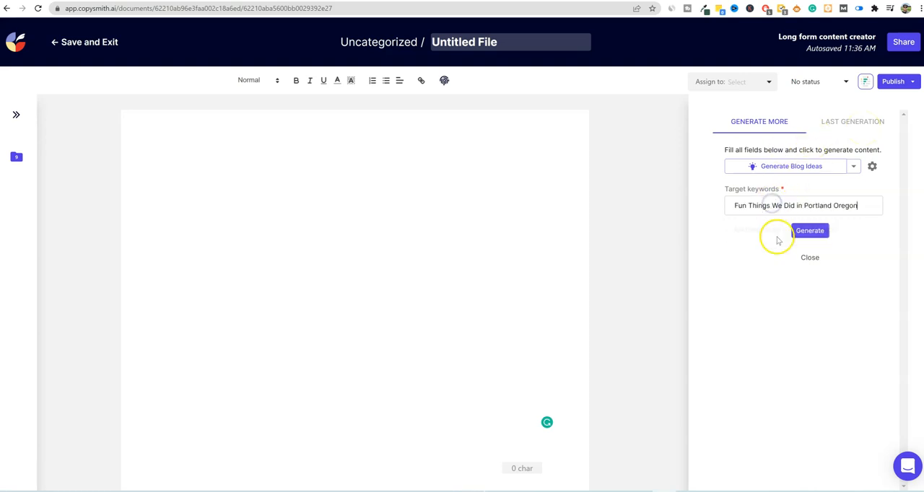
pyautogui.click(811, 233)
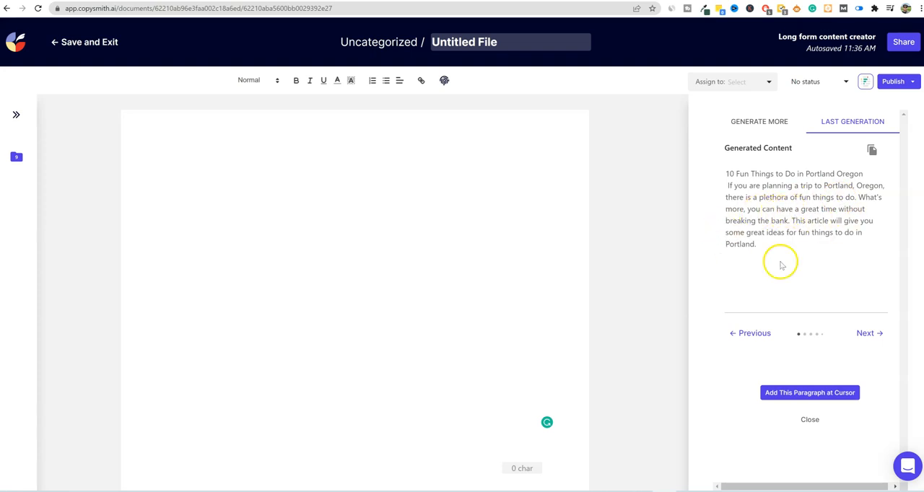
# - Compare the generated blog ideas and try to add the first "10 Fun Things to Do in Portland Oregon" paragraph to the blank document
pyautogui.click(868, 334)
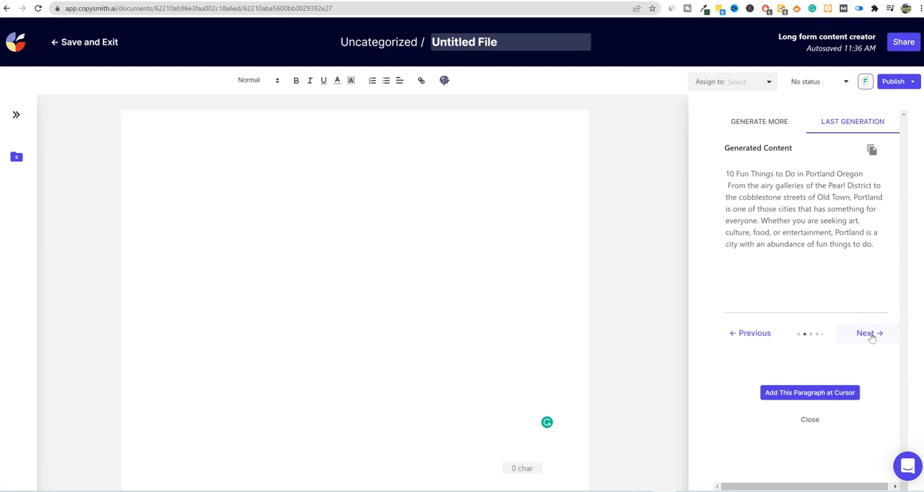
pyautogui.click(869, 335)
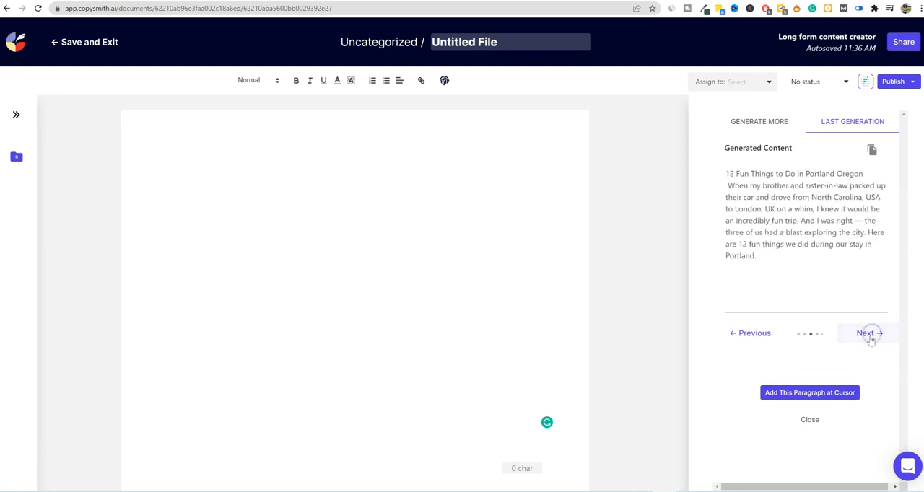
pyautogui.click(870, 334)
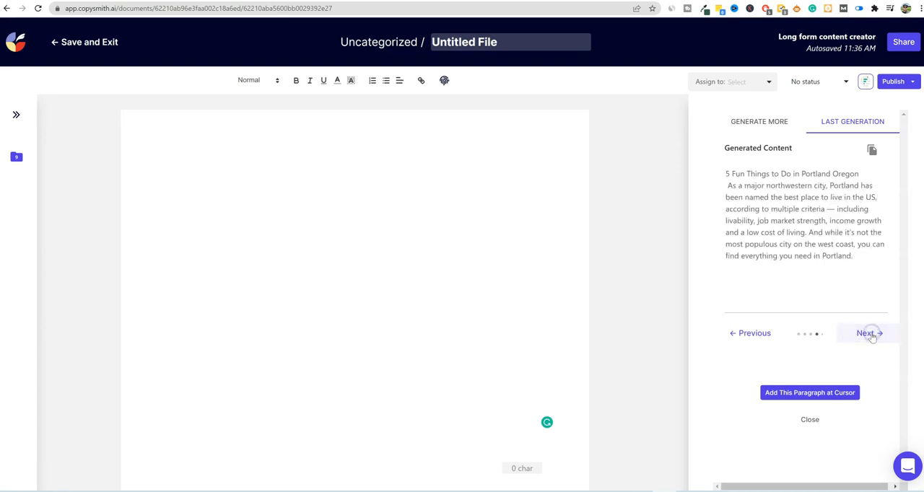
pyautogui.click(753, 334)
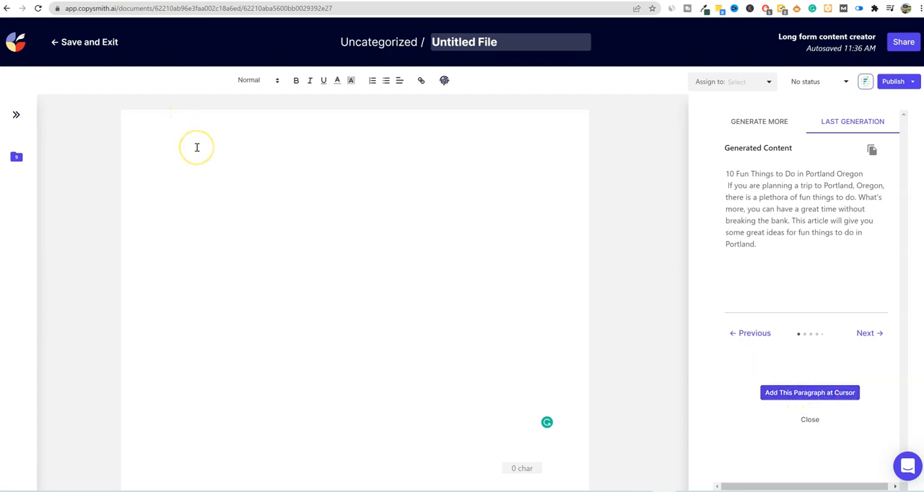
pyautogui.click(799, 392)
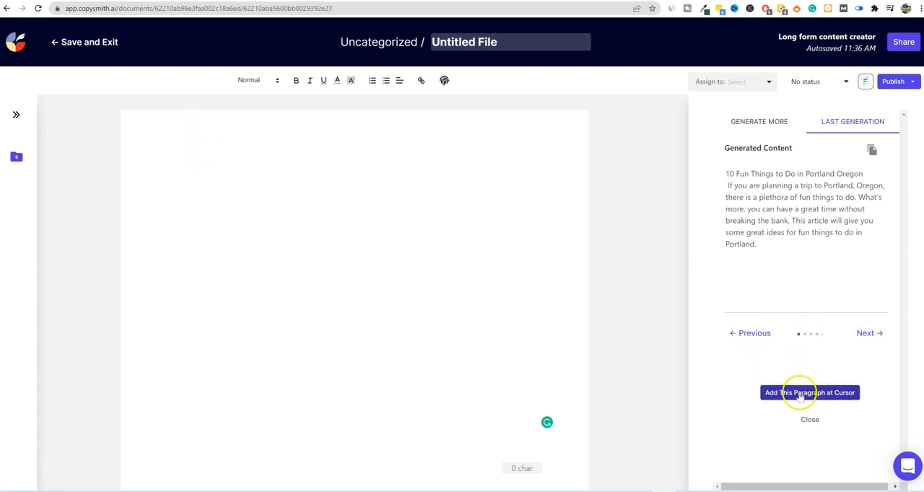
pyautogui.click(314, 143)
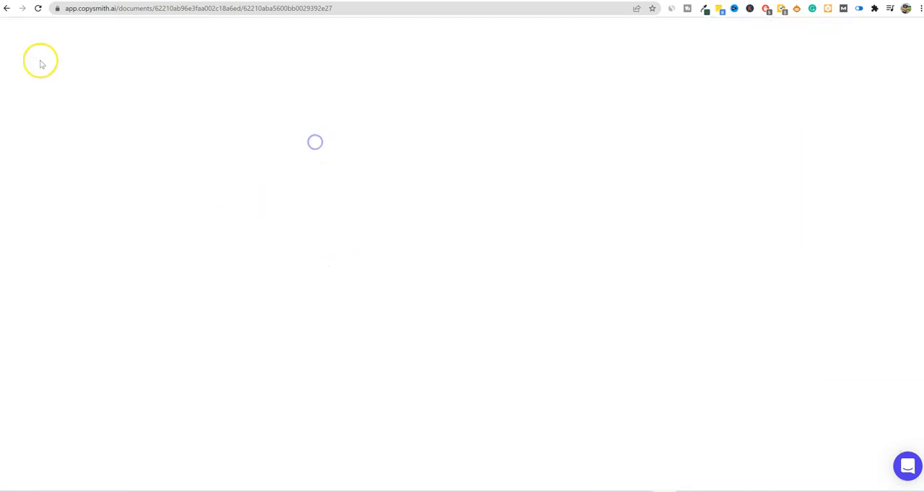
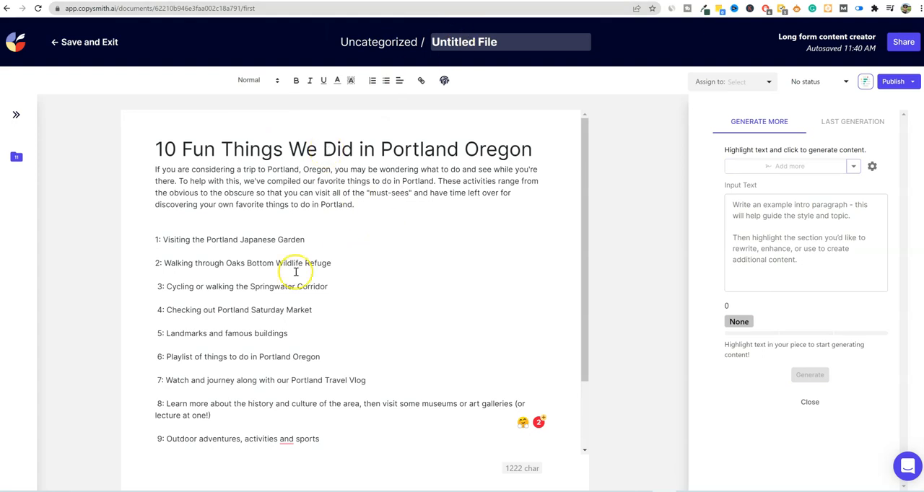
# - Remove the extra blank line above item 1, keep Add more as the generation tool and review the listicle through its takeaway
pyautogui.press('BackSpace')
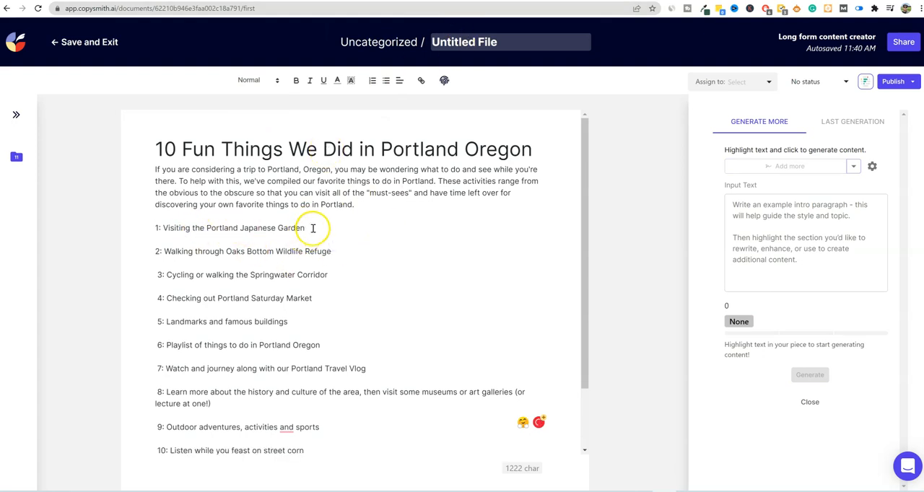
pyautogui.click(853, 166)
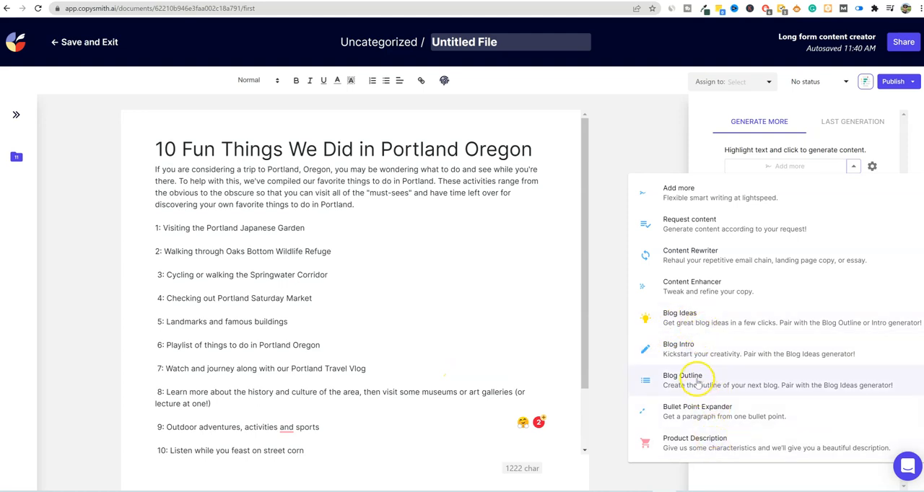
pyautogui.click(727, 196)
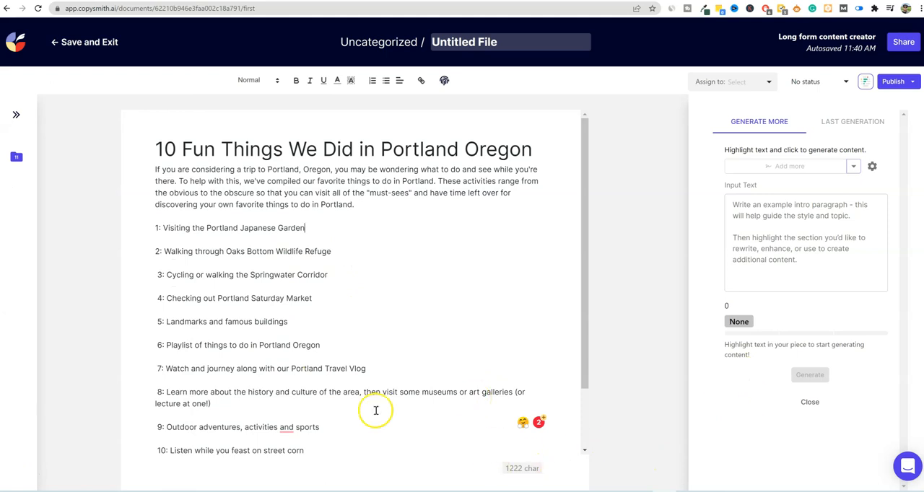
pyautogui.scroll(-2, 408, 444)
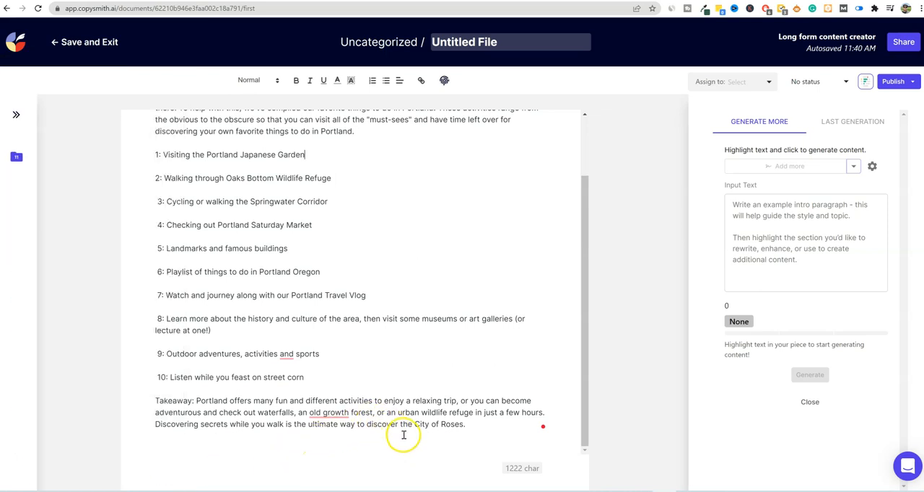
pyautogui.scroll(2, 402, 433)
# - Try the Add more tool on the item 1 text "Visiting the Portland Japanese Garden"
pyautogui.moveTo(323, 229); pyautogui.dragTo(163, 228)
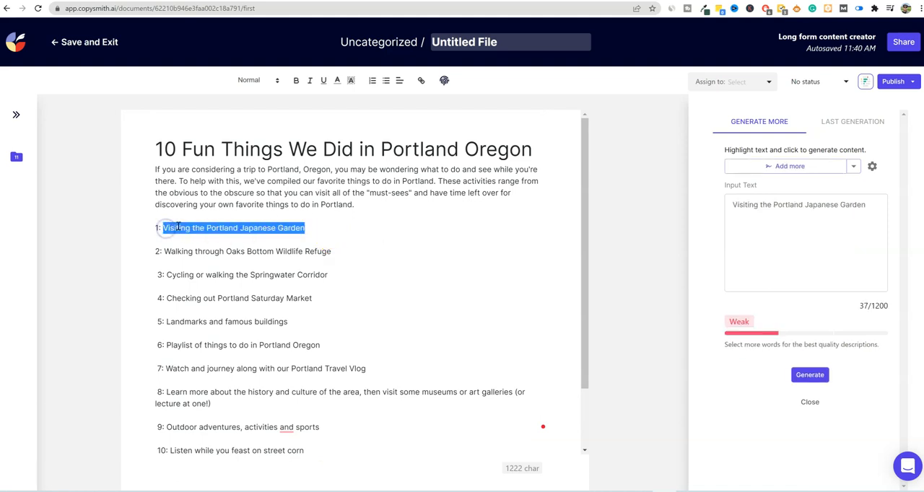
pyautogui.click(746, 233)
pyautogui.click(792, 167)
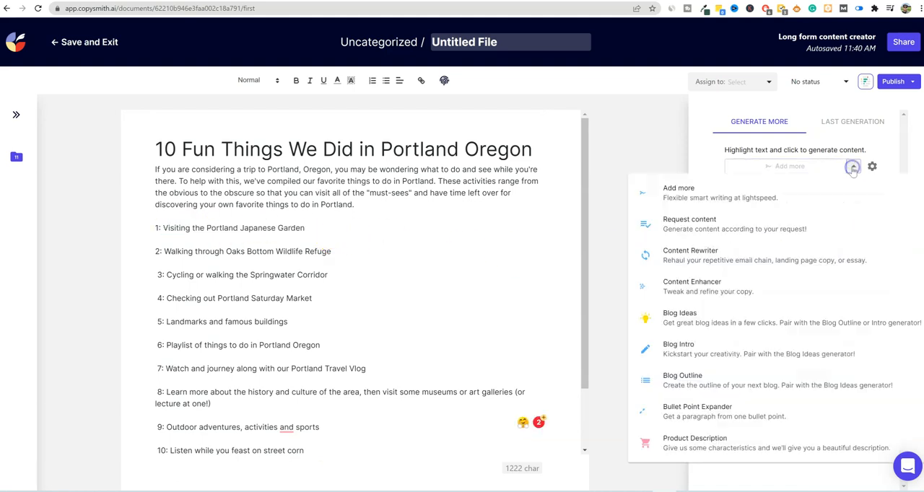
pyautogui.click(726, 200)
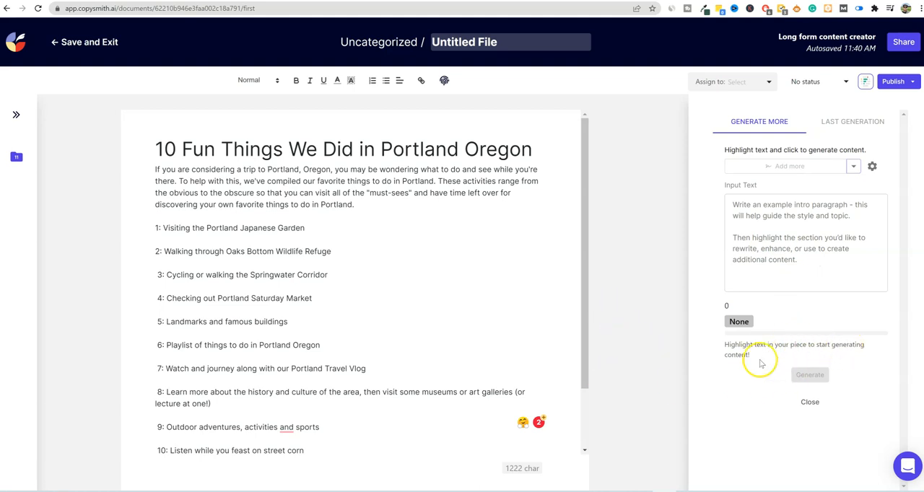
pyautogui.moveTo(306, 229); pyautogui.dragTo(163, 228)
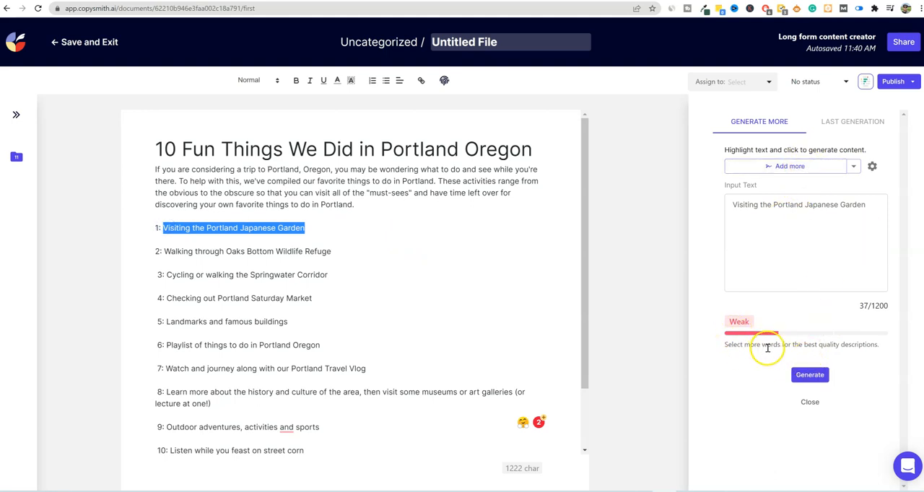
pyautogui.click(164, 228)
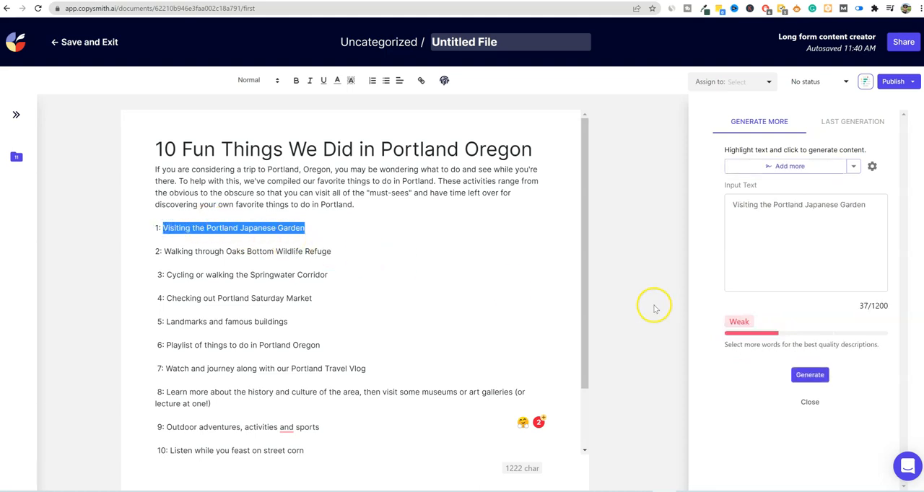
pyautogui.click(810, 377)
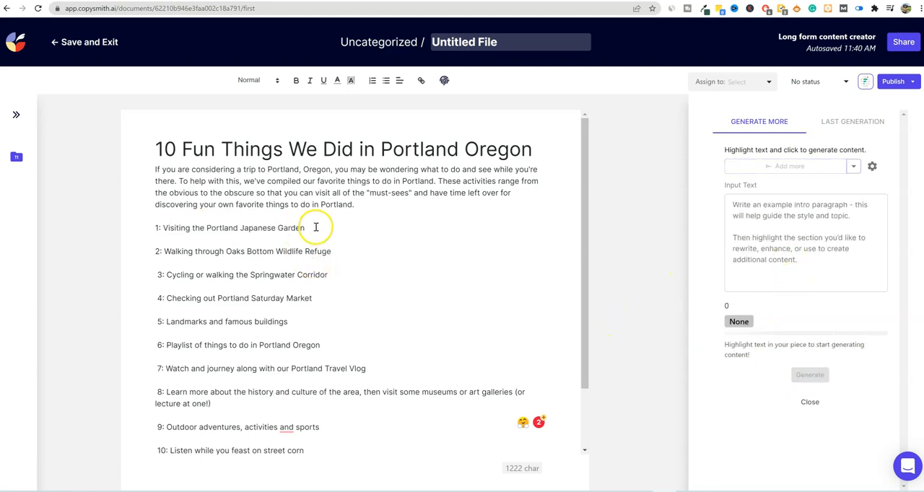
# - Compare the Add more input ratings for the short item 1 text and the longer item 8 text
pyautogui.moveTo(314, 227); pyautogui.dragTo(163, 227)
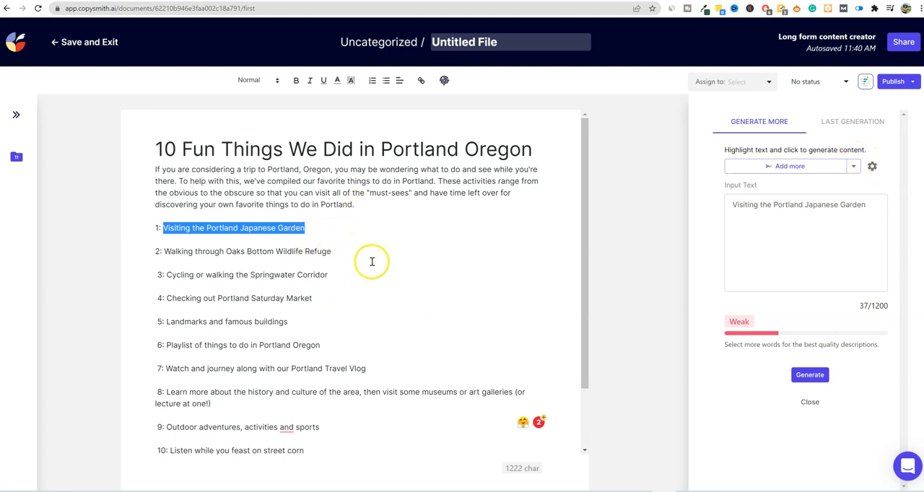
pyautogui.moveTo(210, 404); pyautogui.dragTo(166, 390)
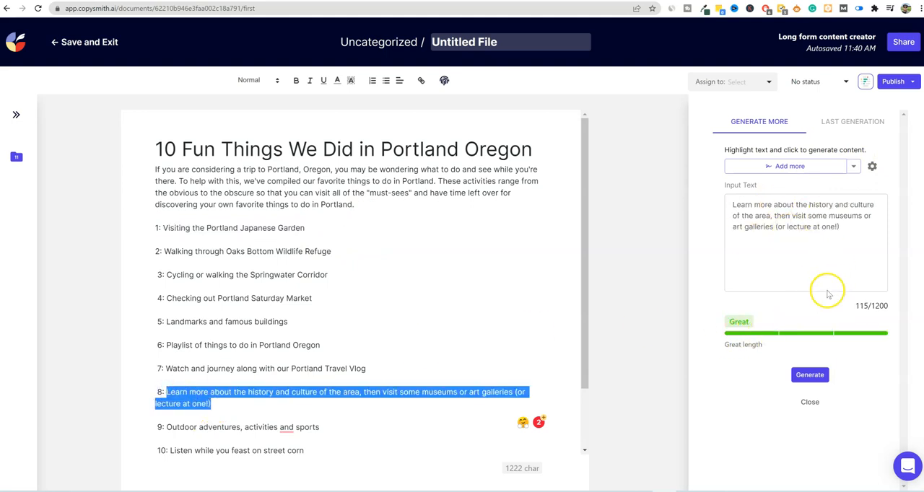
pyautogui.click(812, 373)
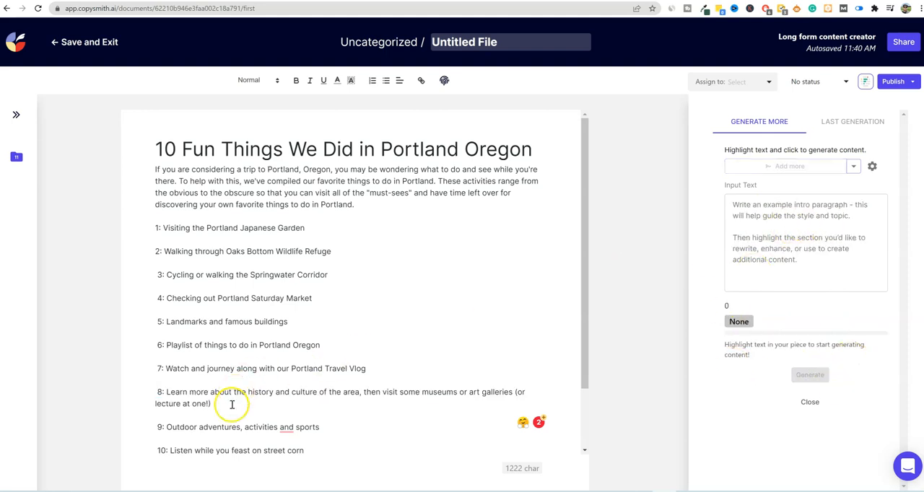
# - Generate a Blog Intro for the topic "Visiting the Portland Japanese Garden", copied from item 1
pyautogui.click(853, 166)
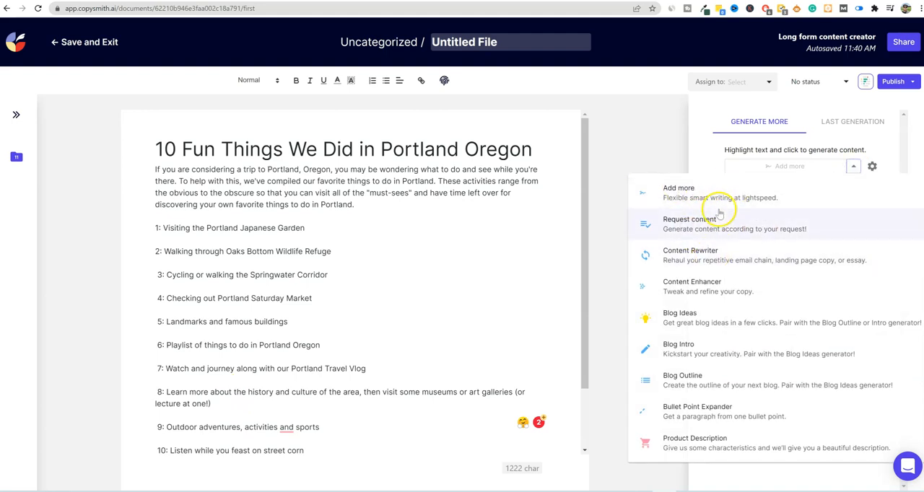
pyautogui.click(682, 349)
pyautogui.moveTo(305, 227); pyautogui.dragTo(165, 226)
pyautogui.hotkey('ctrl', 'c')
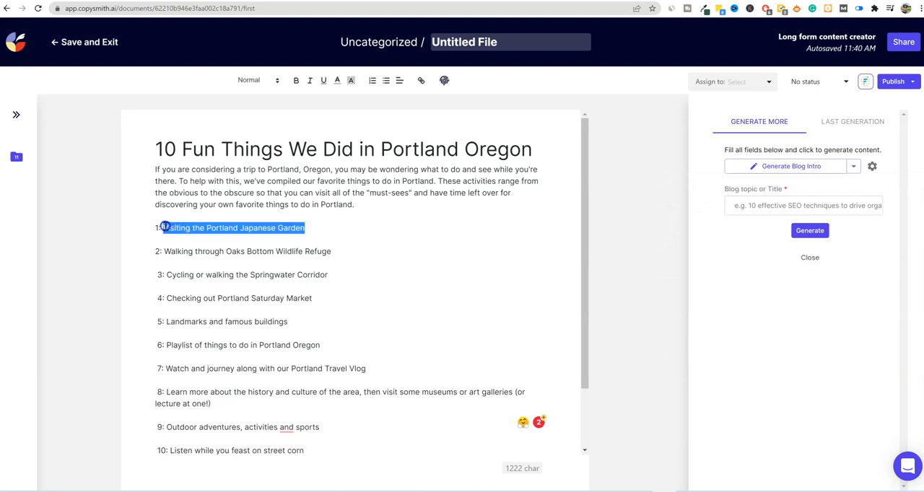
pyautogui.click(773, 205)
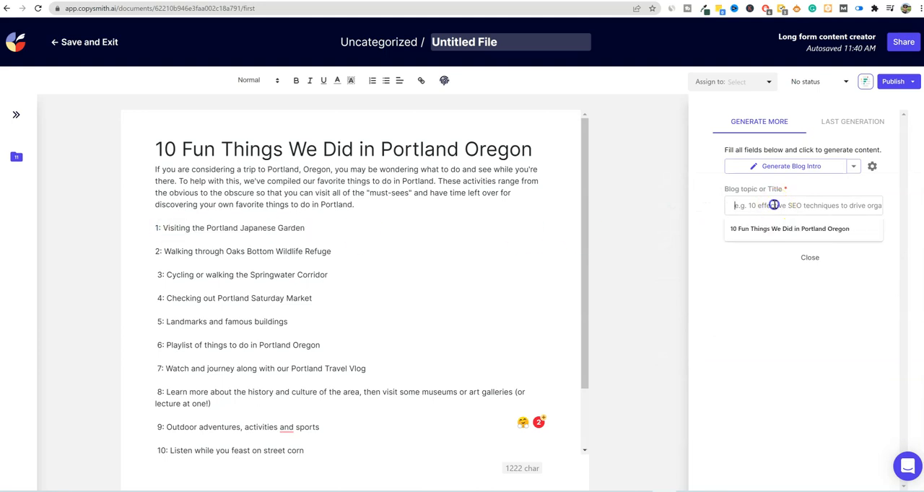
pyautogui.hotkey('ctrl', 'v')
pyautogui.click(809, 230)
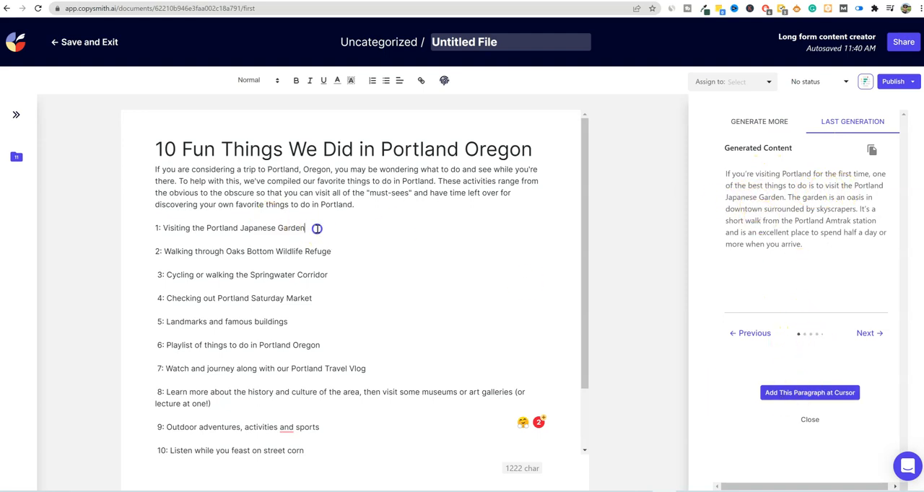
# - Add a line beneath item 1, insert the generated Japanese Garden paragraph into the document and set its text to Normal size
pyautogui.press('Return')
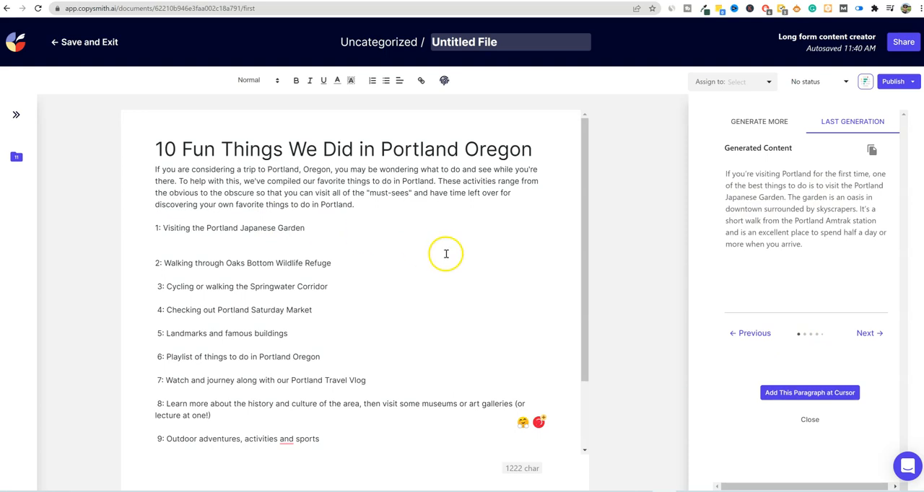
pyautogui.click(784, 393)
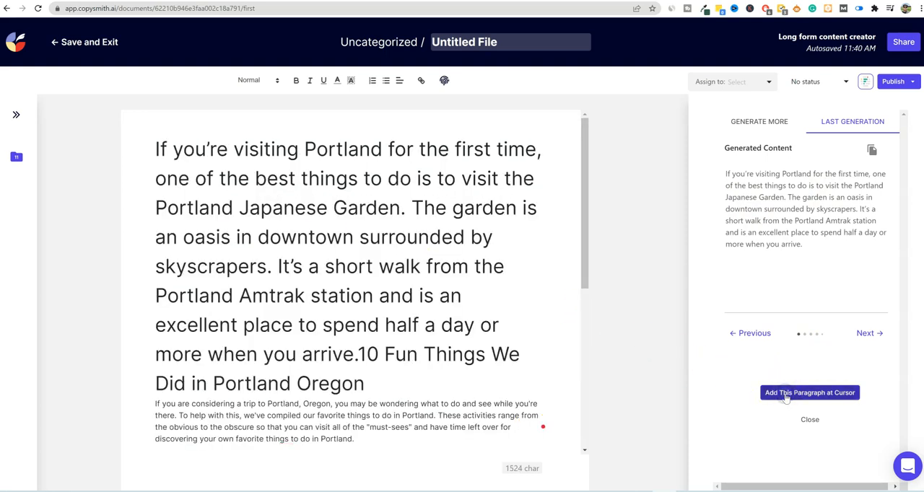
pyautogui.moveTo(366, 386); pyautogui.dragTo(107, 107)
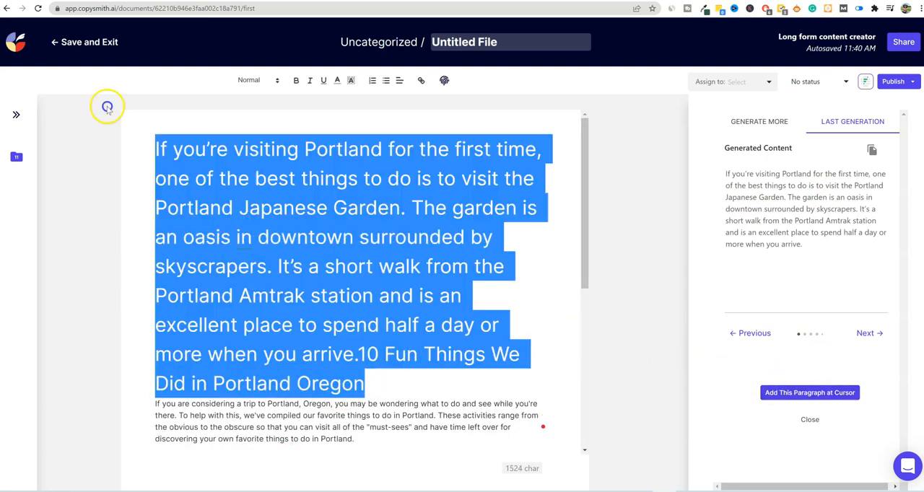
pyautogui.click(260, 82)
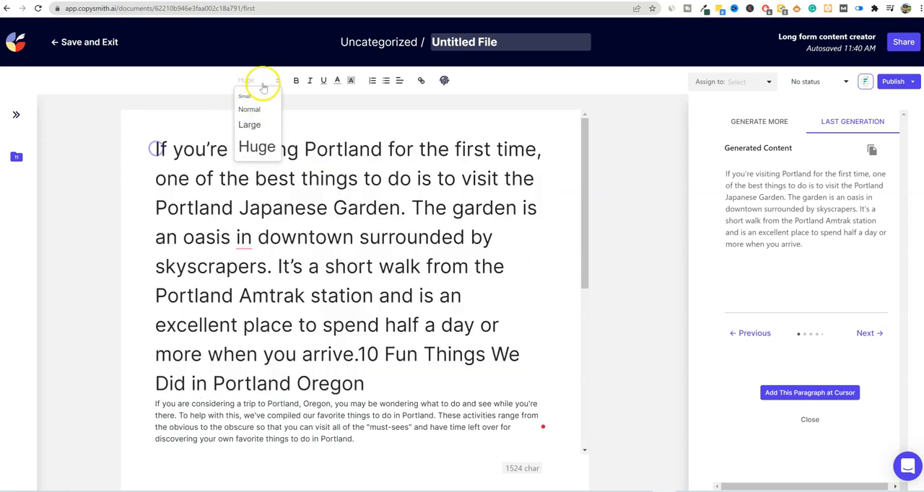
pyautogui.click(250, 106)
# - Move the Japanese Garden paragraph from the start of the document to the empty line beneath item 1
pyautogui.click(307, 174)
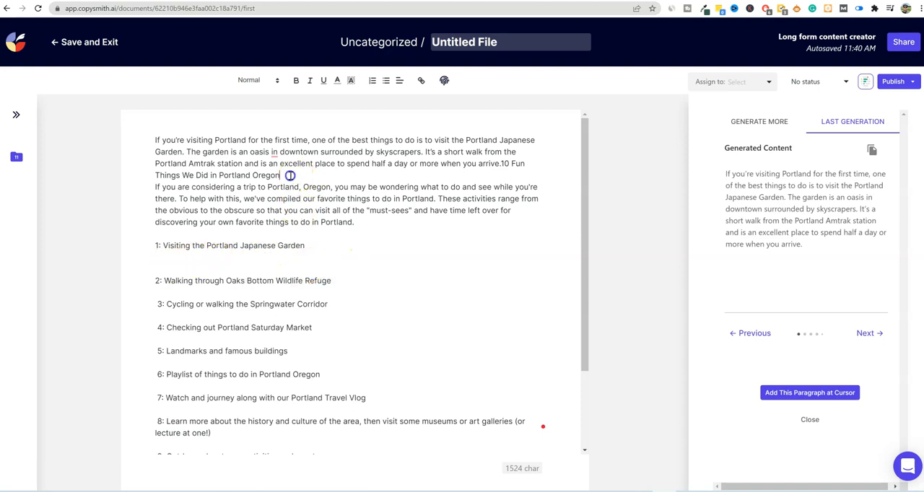
pyautogui.moveTo(289, 176); pyautogui.dragTo(143, 138)
pyautogui.hotkey('ctrl', 'c')
pyautogui.press('BackSpace')
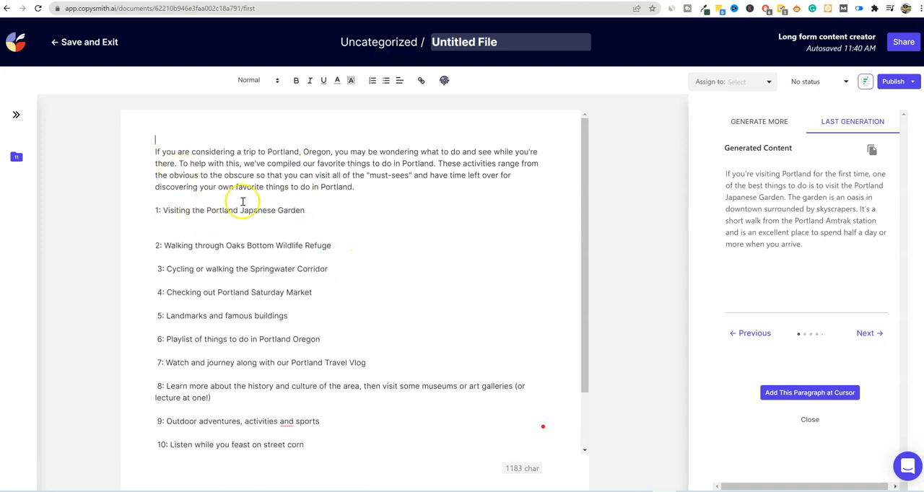
pyautogui.click(166, 225)
pyautogui.hotkey('ctrl', 'v')
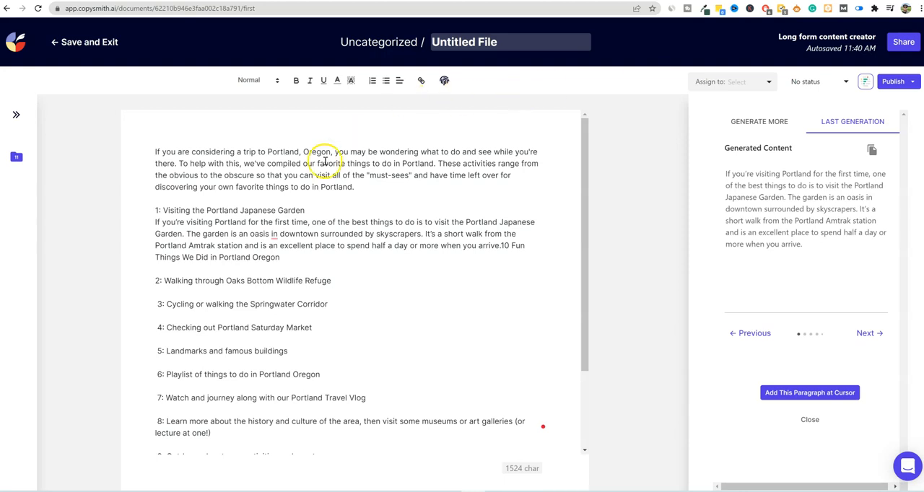
# - Restore the title "10 Fun Things We Did in Portland Oregon" above the introduction and set it to Huge size
pyautogui.write('10 Fun Things We Did in Portland Oregon')
pyautogui.moveTo(318, 140); pyautogui.dragTo(149, 140)
pyautogui.click(256, 80)
pyautogui.click(263, 147)
pyautogui.click(319, 205)
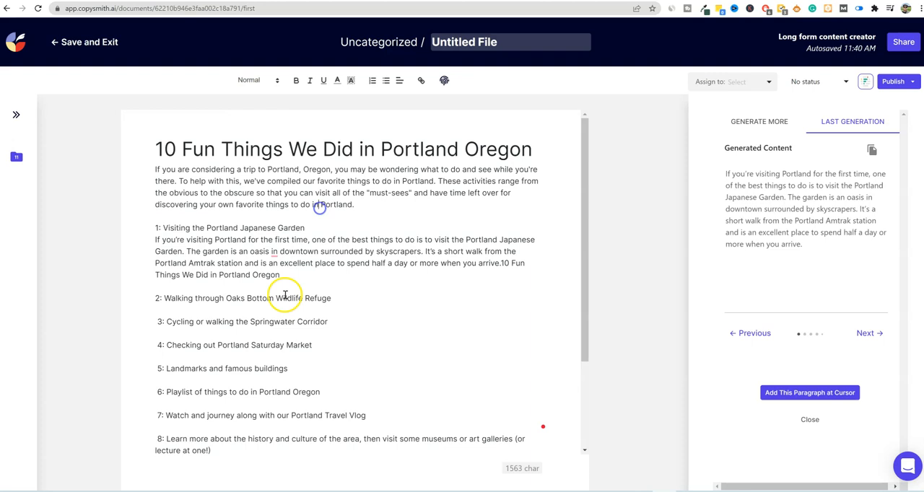
# - Set the "1: Visiting the Portland Japanese Garden" line to Large text size
pyautogui.moveTo(306, 228); pyautogui.dragTo(135, 229)
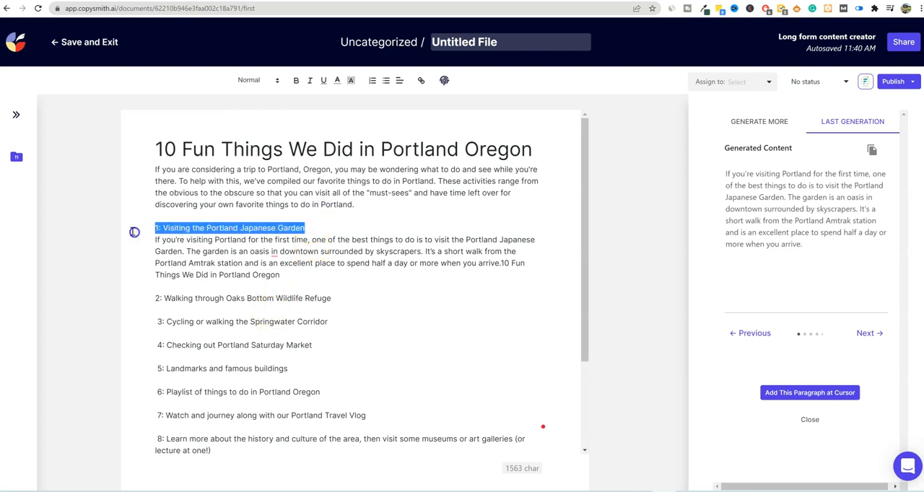
pyautogui.click(255, 80)
pyautogui.click(251, 125)
# - Add an empty line beneath item 2 and generate a Blog Intro for "Walking through Oaks Bottom Wildlife Refuge"
pyautogui.scroll(-1, 339, 254)
pyautogui.click(334, 255)
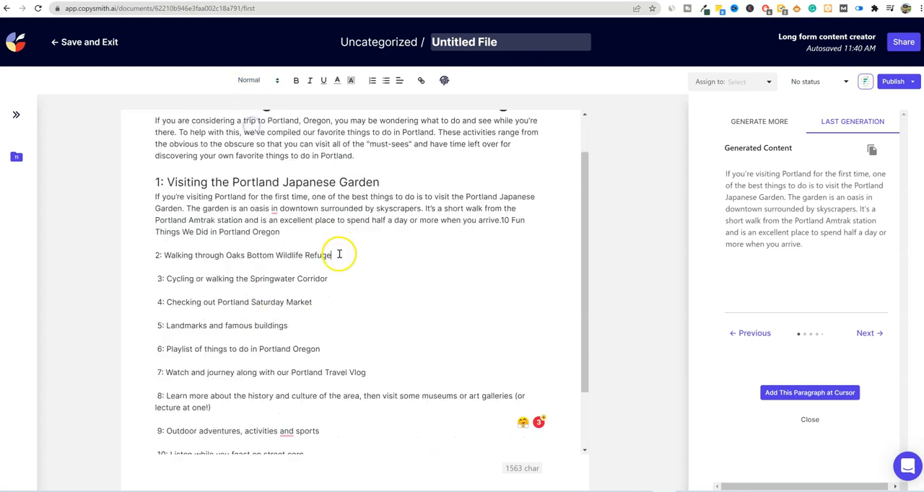
pyautogui.press('Return')
pyautogui.moveTo(343, 258); pyautogui.dragTo(188, 258)
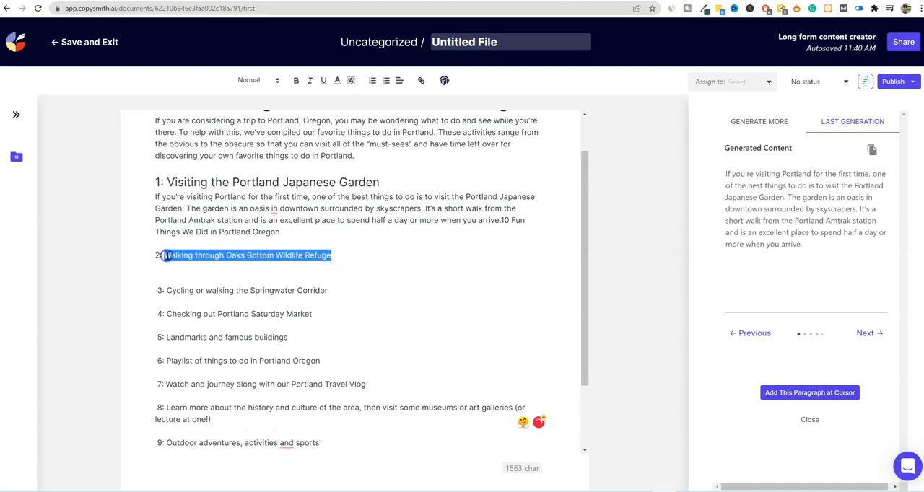
pyautogui.click(774, 118)
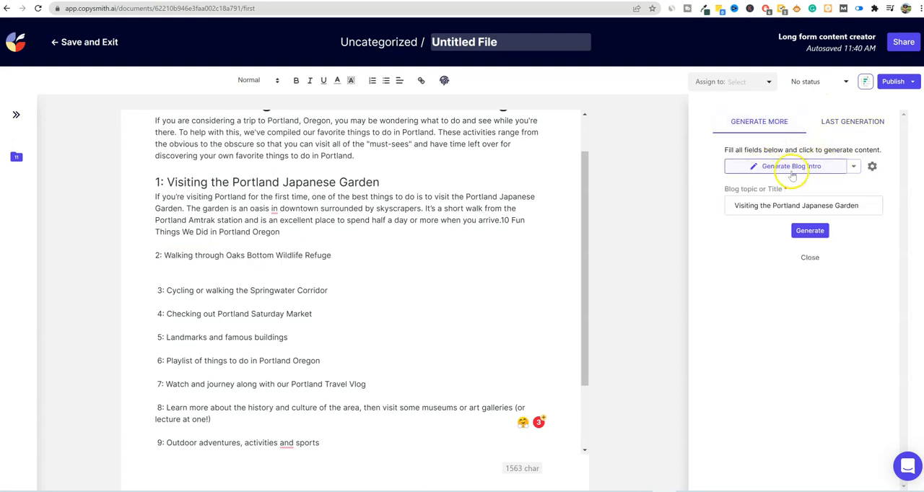
pyautogui.moveTo(734, 207); pyautogui.dragTo(868, 205)
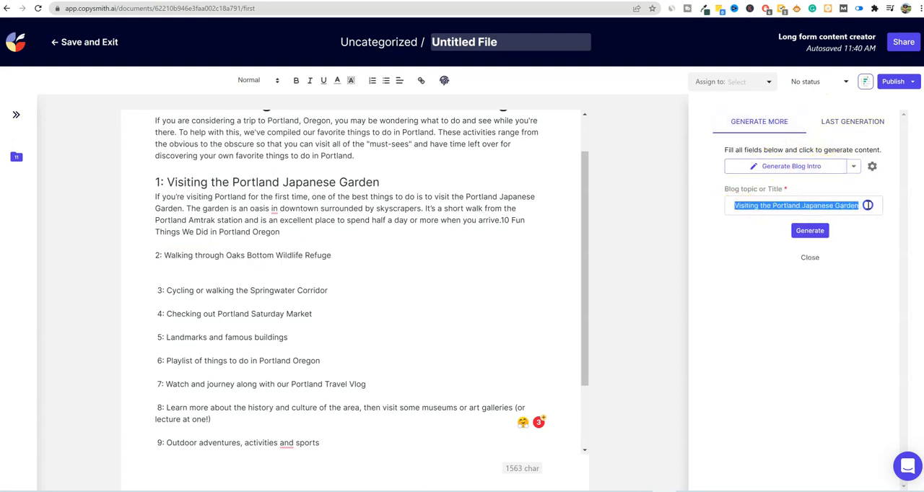
pyautogui.write('Walking through Oaks Bottom Wildlife Refuge')
pyautogui.click(818, 234)
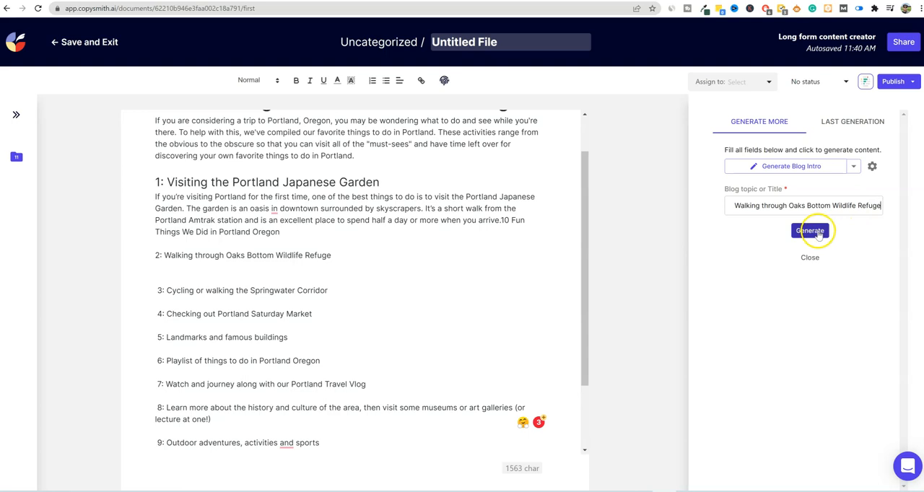
pyautogui.click(810, 231)
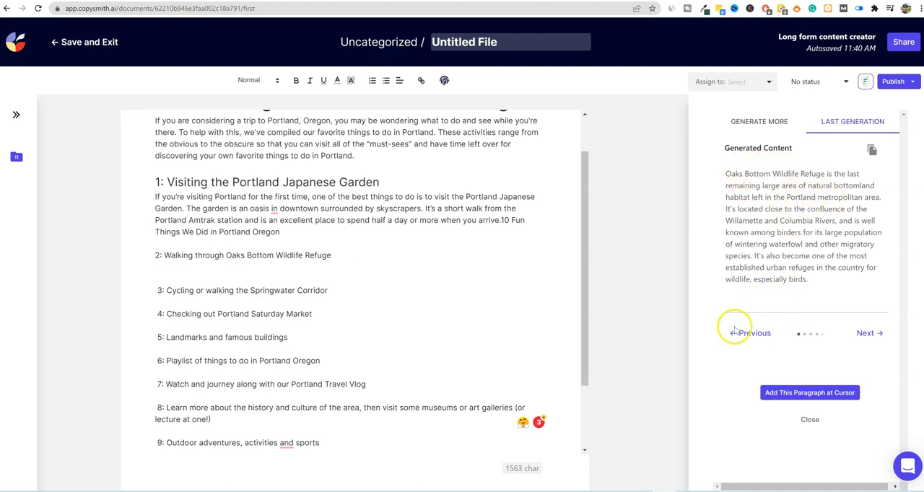
# - Copy the generated Oaks Bottom Wildlife Refuge paragraph onto the empty line beneath item 2
pyautogui.moveTo(819, 281); pyautogui.dragTo(712, 177)
pyautogui.hotkey('ctrl', 'c')
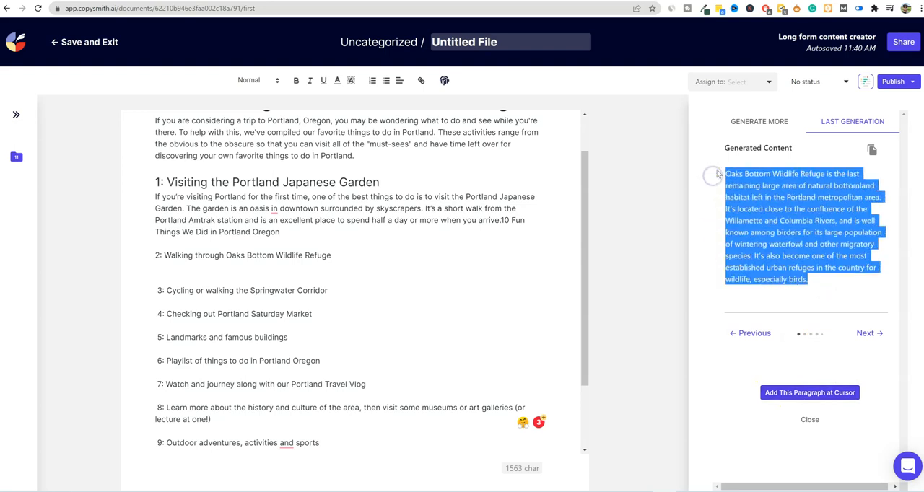
pyautogui.click(182, 269)
pyautogui.hotkey('ctrl', 'v')
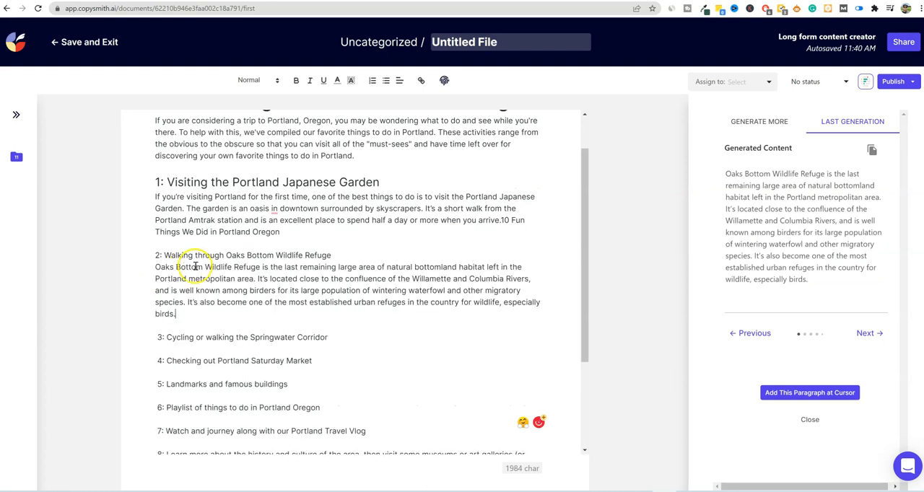
# - Add an empty line beneath item 3, "Cycling or walking the Springwater Corridor"
pyautogui.moveTo(808, 281); pyautogui.dragTo(785, 209)
pyautogui.click(340, 336)
pyautogui.press('Return')
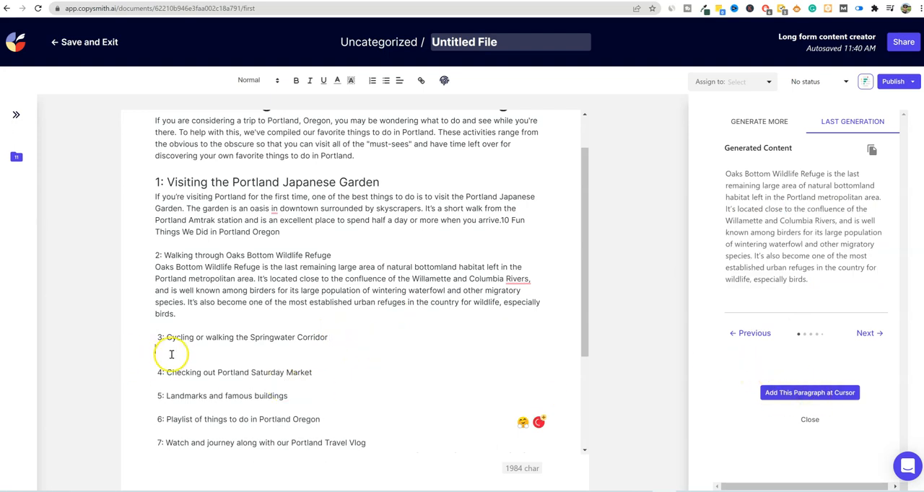
# - Try to insert the generated Oaks Bottom Wildlife Refuge paragraph at the cursor, and delete the copy placed ahead of the title
pyautogui.click(809, 393)
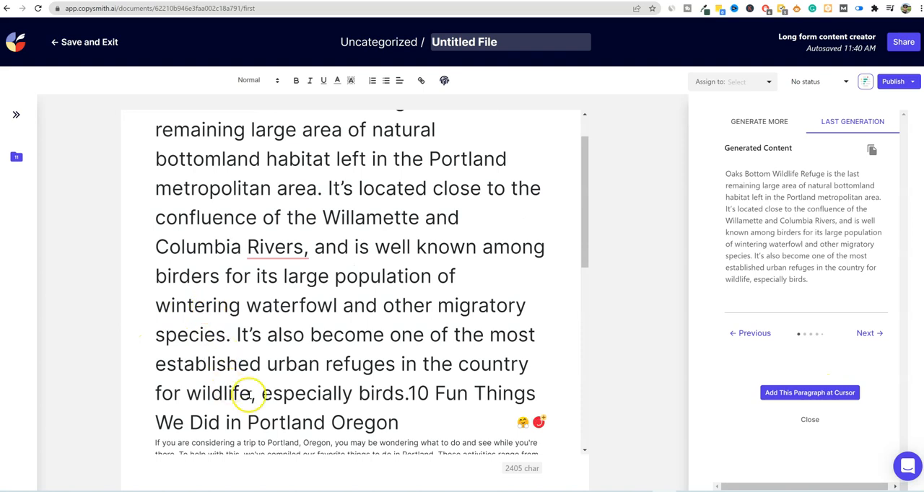
pyautogui.moveTo(30, 118)
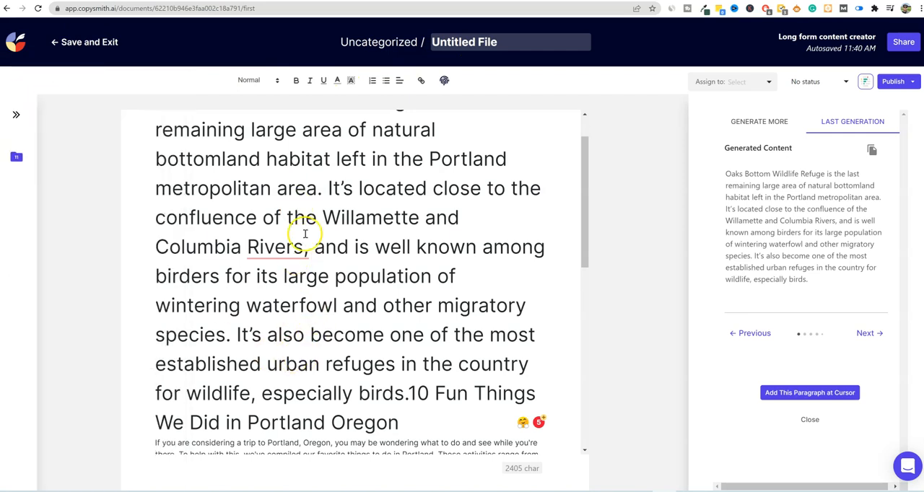
pyautogui.moveTo(417, 428); pyautogui.dragTo(147, 139)
pyautogui.moveTo(408, 396); pyautogui.dragTo(94, 78)
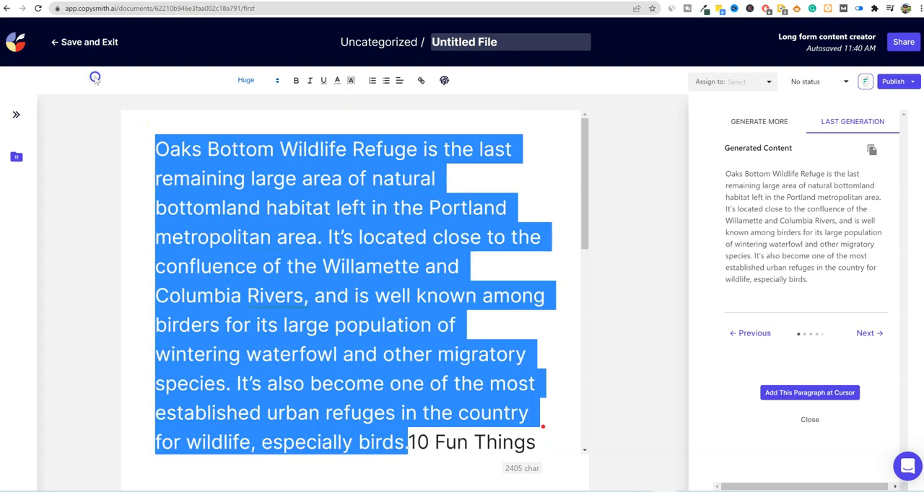
pyautogui.press('BackSpace')
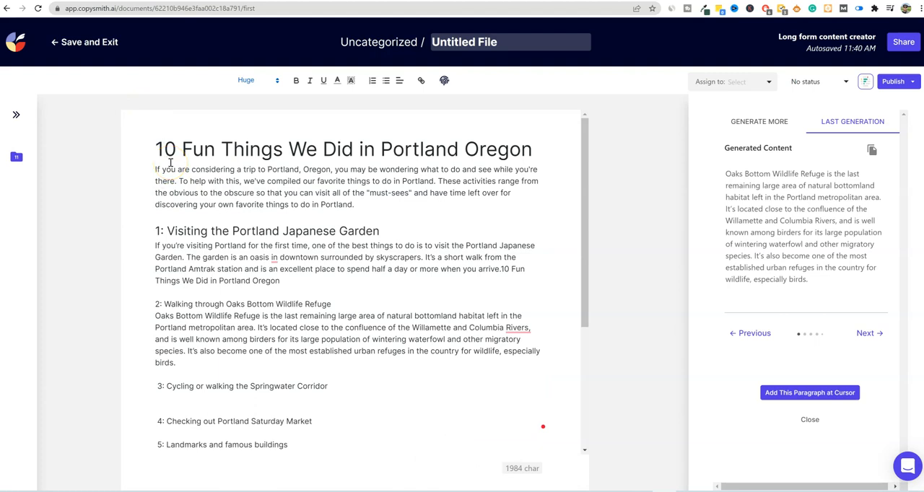
# - Set the "2: Walking through Oaks Bottom Wildlife Refuge" line to Large text size
pyautogui.scroll(-1, 282, 270)
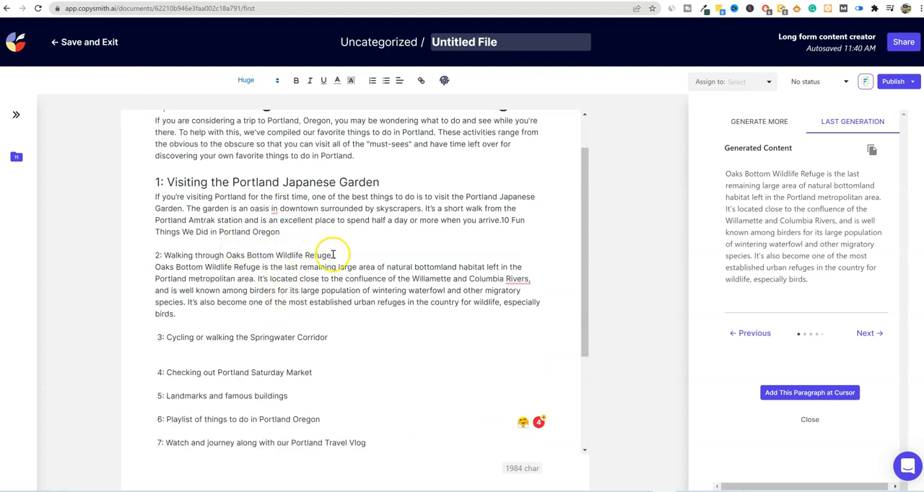
pyautogui.moveTo(333, 254); pyautogui.dragTo(119, 253)
pyautogui.click(256, 80)
pyautogui.click(248, 125)
pyautogui.click(315, 296)
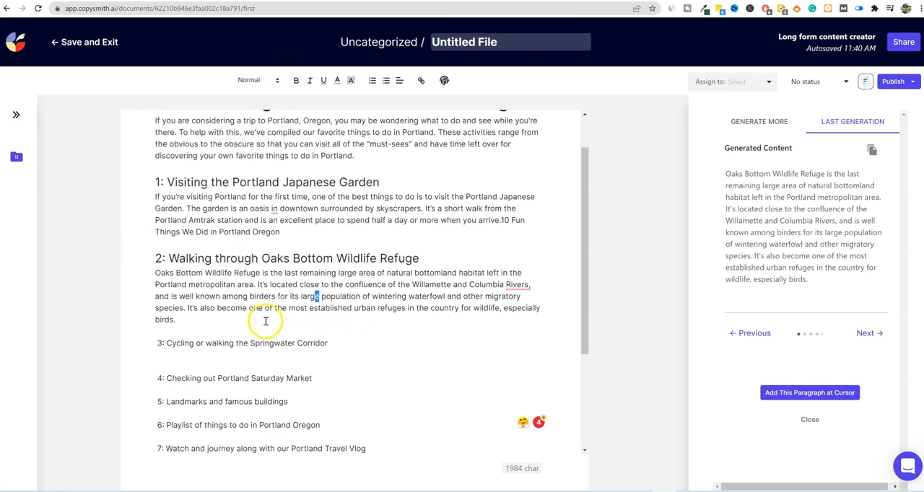
# - Generate a Blog Intro with item 3's text, "Cycling or walking the Springwater Corridor", as the blog topic
pyautogui.scroll(1, 267, 325)
pyautogui.scroll(-1, 243, 351)
pyautogui.moveTo(336, 346); pyautogui.dragTo(174, 344)
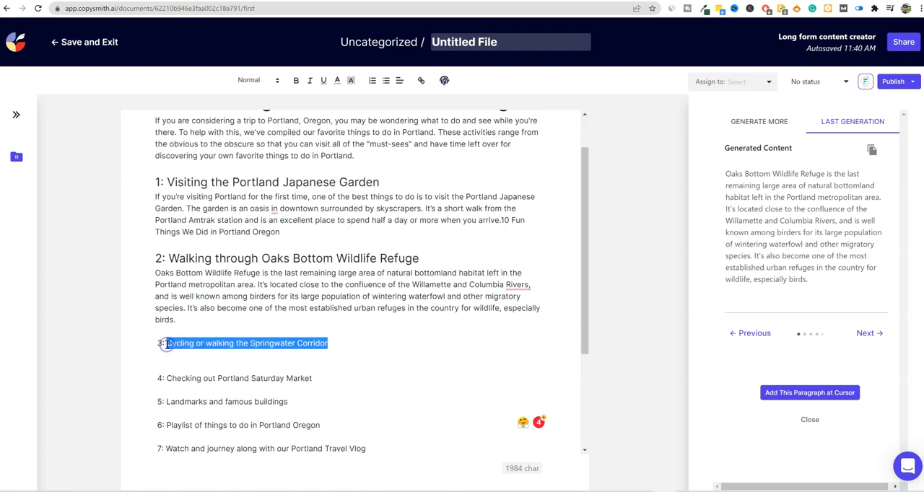
pyautogui.click(755, 122)
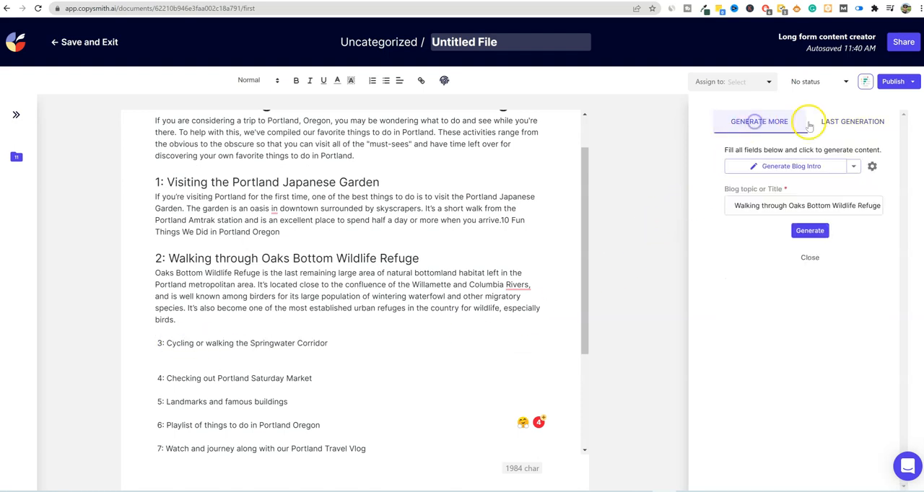
pyautogui.moveTo(724, 206); pyautogui.dragTo(911, 207)
pyautogui.write('Cycling or walking the Springwater Corridor')
pyautogui.click(809, 230)
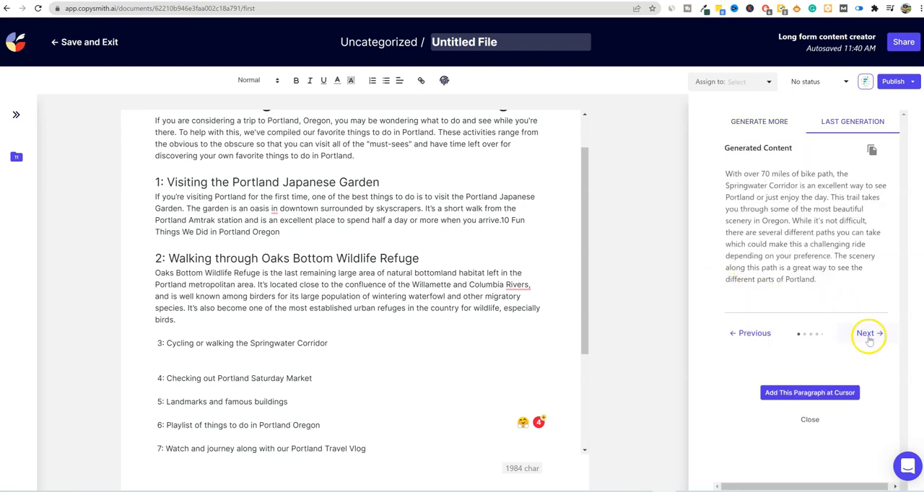
# - Check the generated alternatives and copy the first Springwater Corridor paragraph onto the empty line beneath item 3
pyautogui.click(868, 336)
pyautogui.click(749, 333)
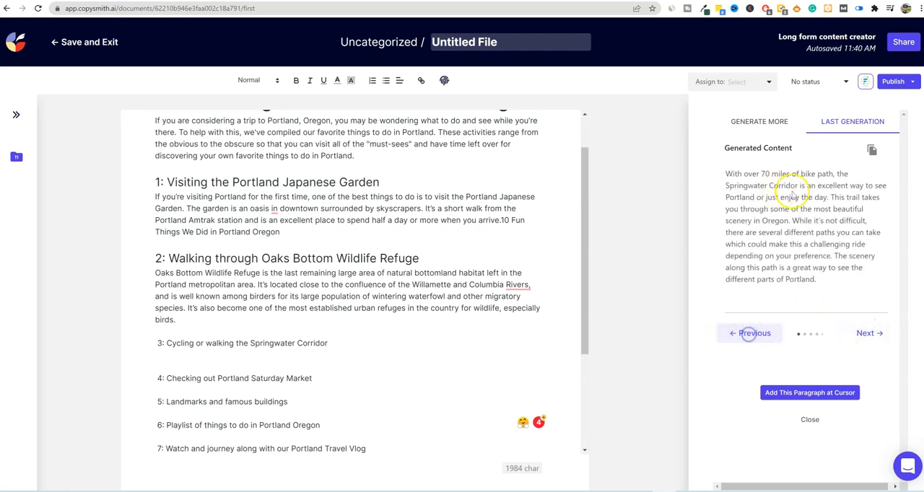
pyautogui.moveTo(818, 280); pyautogui.dragTo(706, 170)
pyautogui.hotkey('ctrl', 'c')
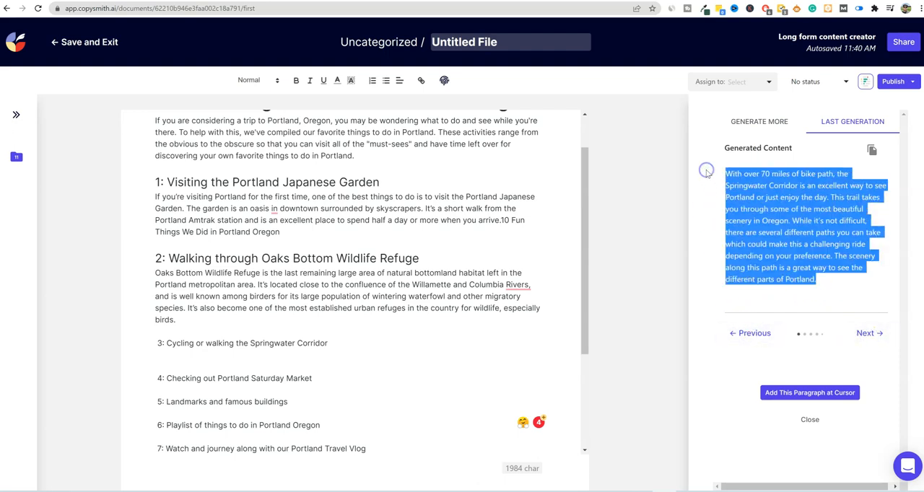
pyautogui.click(239, 362)
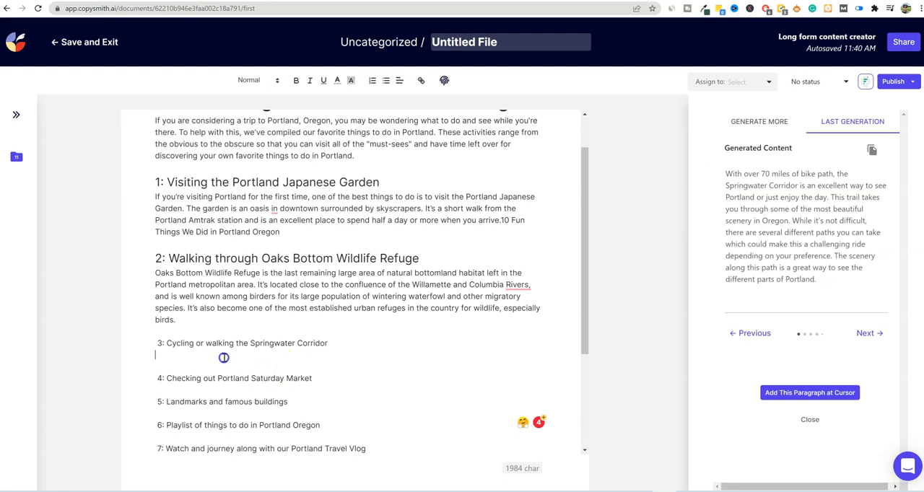
pyautogui.hotkey('ctrl', 'v')
# - Set the "3: Cycling or walking the Springwater Corridor" line to Large text size
pyautogui.moveTo(329, 343); pyautogui.dragTo(138, 344)
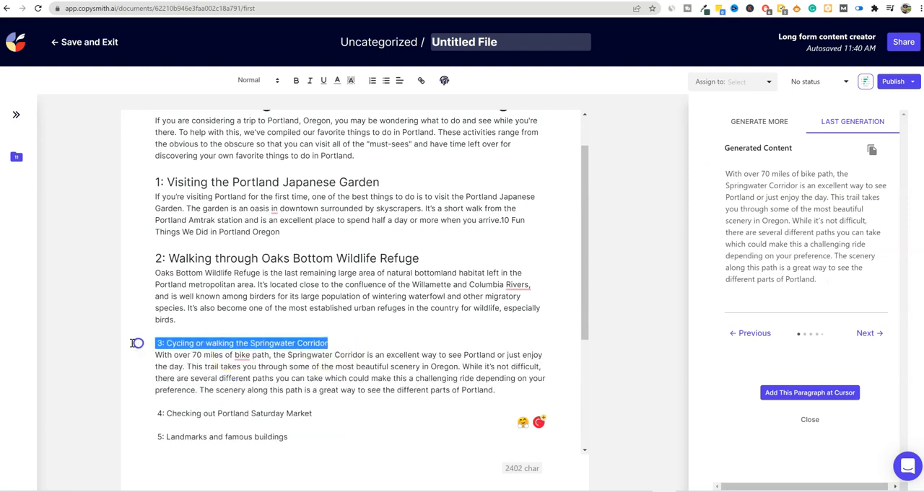
pyautogui.click(248, 80)
pyautogui.click(249, 124)
pyautogui.click(337, 249)
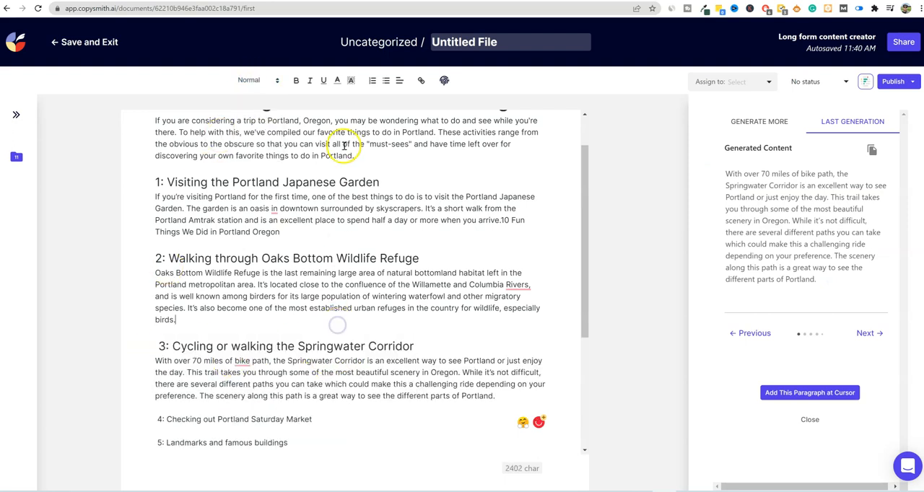
# - Review the whole Portland article from the title and completed items to the remaining list and takeaway
pyautogui.scroll(-1, 335, 309)
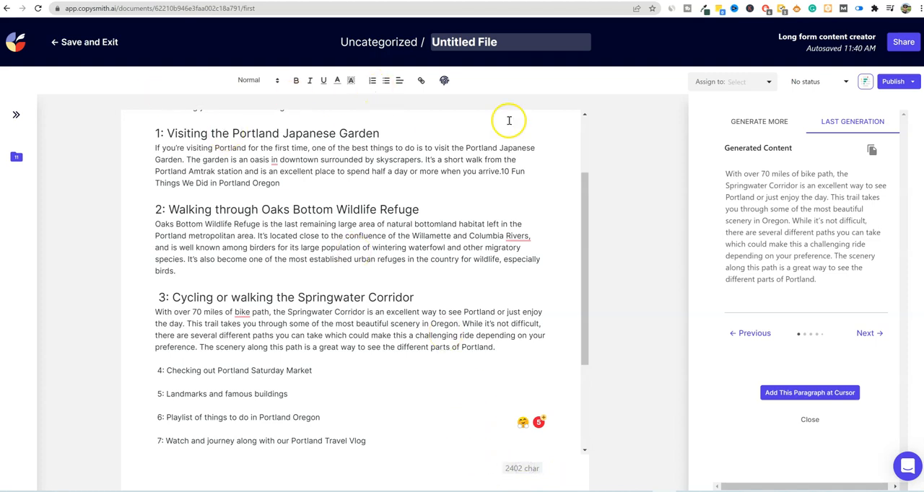
pyautogui.scroll(1, 576, 218)
pyautogui.scroll(2, 501, 286)
pyautogui.scroll(-5, 528, 270)
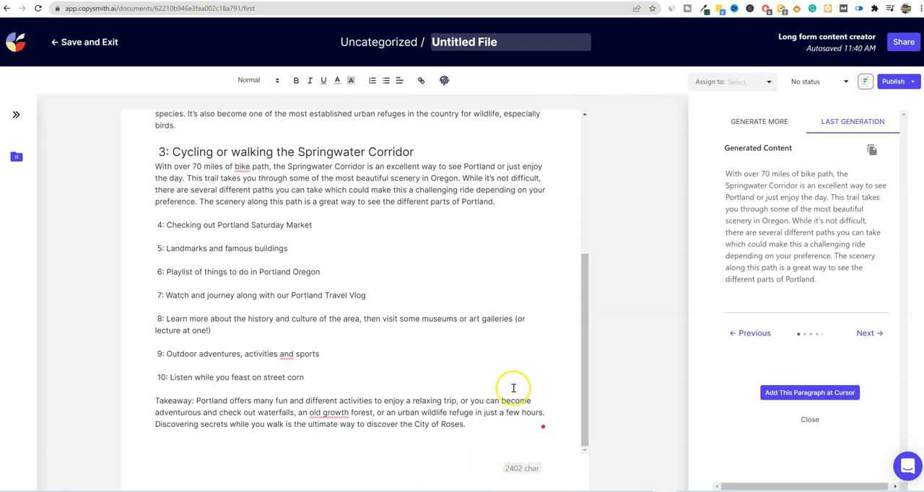
pyautogui.scroll(5, 530, 377)
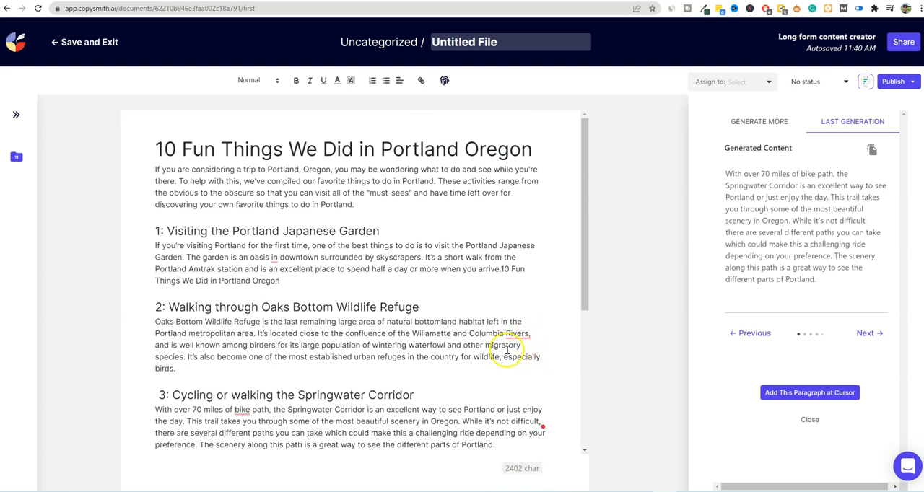
pyautogui.scroll(-4, 462, 241)
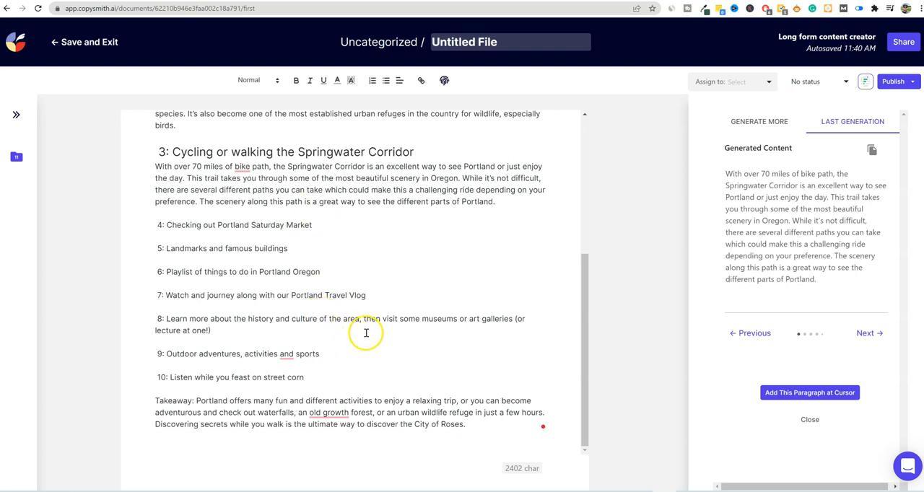
pyautogui.scroll(3, 362, 334)
pyautogui.scroll(4, 361, 334)
pyautogui.scroll(-5, 361, 334)
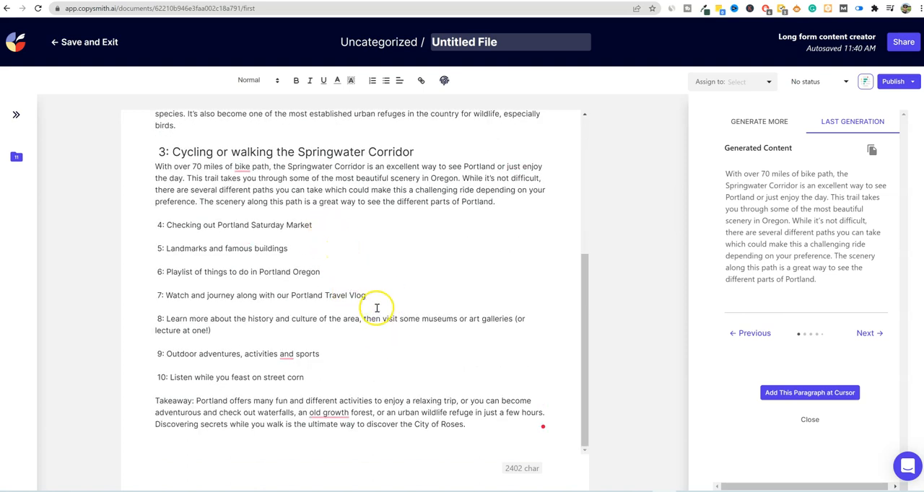
pyautogui.scroll(2, 381, 246)
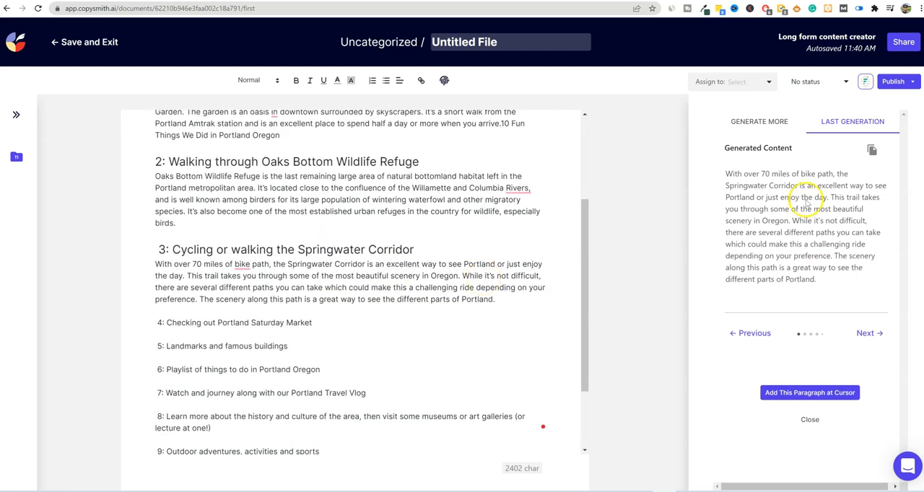
# - Try to generate additional text from item 3's Springwater Corridor paragraph using the Add more generator
pyautogui.click(780, 120)
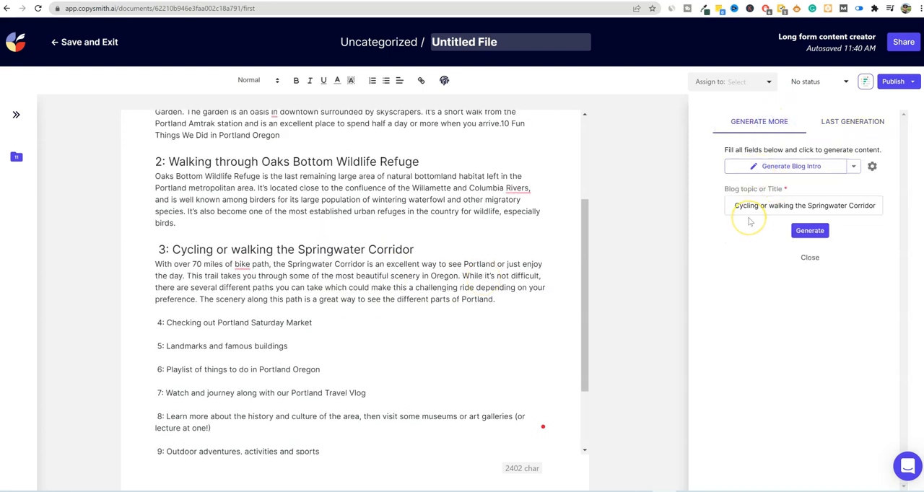
pyautogui.moveTo(497, 299); pyautogui.dragTo(143, 259)
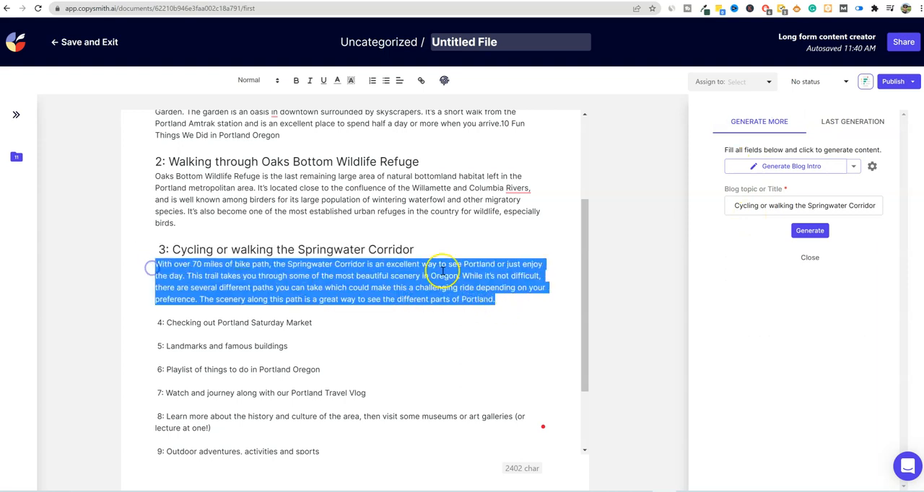
pyautogui.click(853, 166)
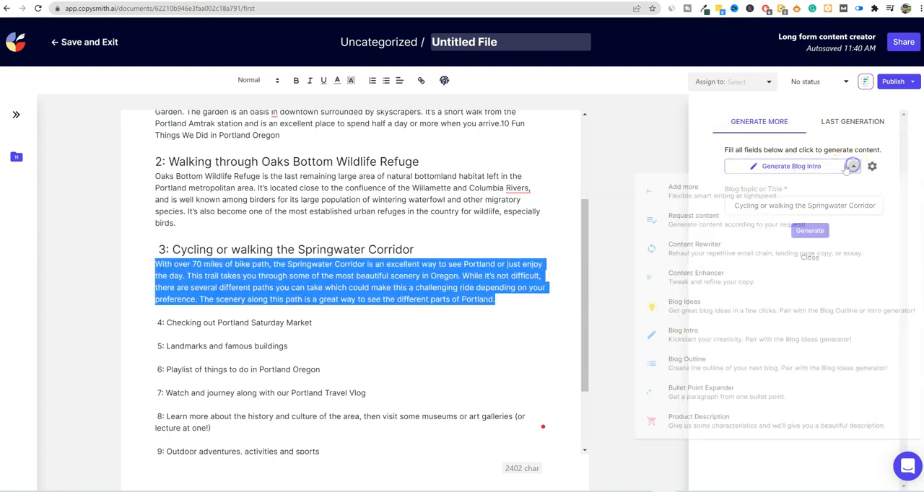
pyautogui.click(719, 200)
pyautogui.moveTo(501, 302); pyautogui.dragTo(152, 264)
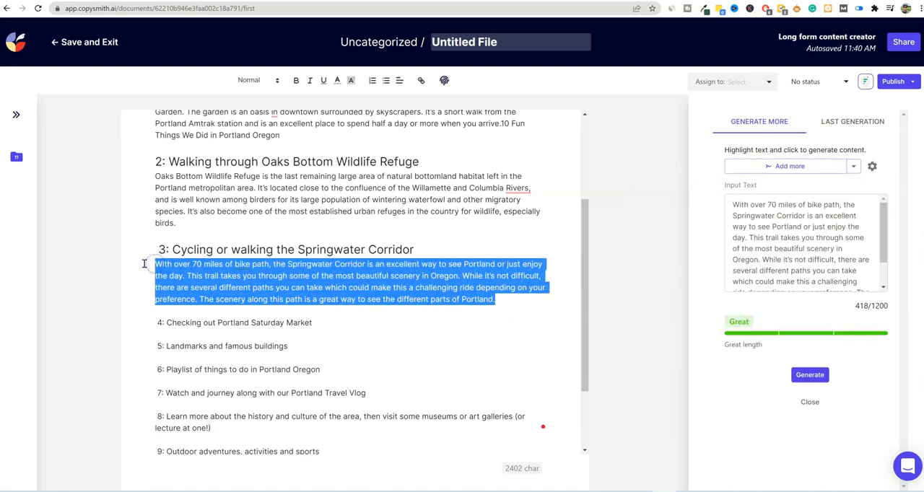
pyautogui.click(809, 375)
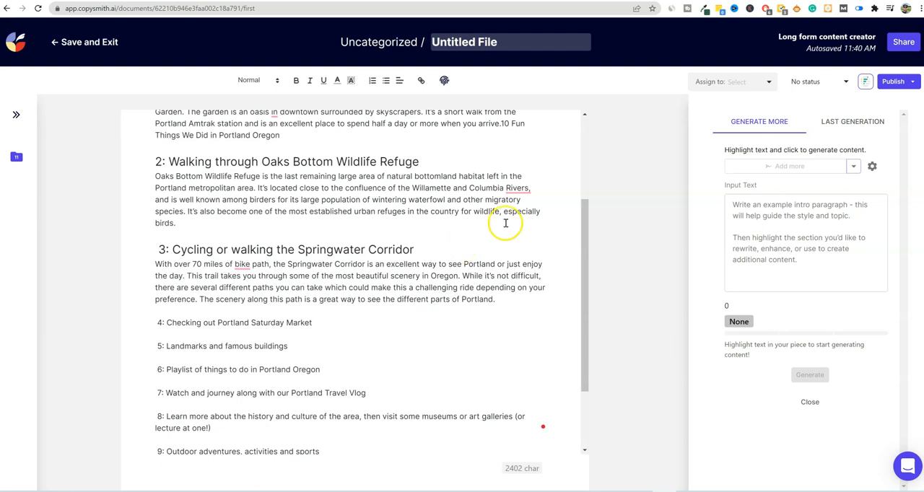
# - Check the document for new text, reselect the Springwater Corridor paragraph and retry the Add more generation
pyautogui.scroll(-2, 380, 363)
pyautogui.scroll(2, 302, 383)
pyautogui.scroll(3, 304, 380)
pyautogui.scroll(-5, 317, 374)
pyautogui.scroll(2, 375, 347)
pyautogui.moveTo(495, 299); pyautogui.dragTo(136, 263)
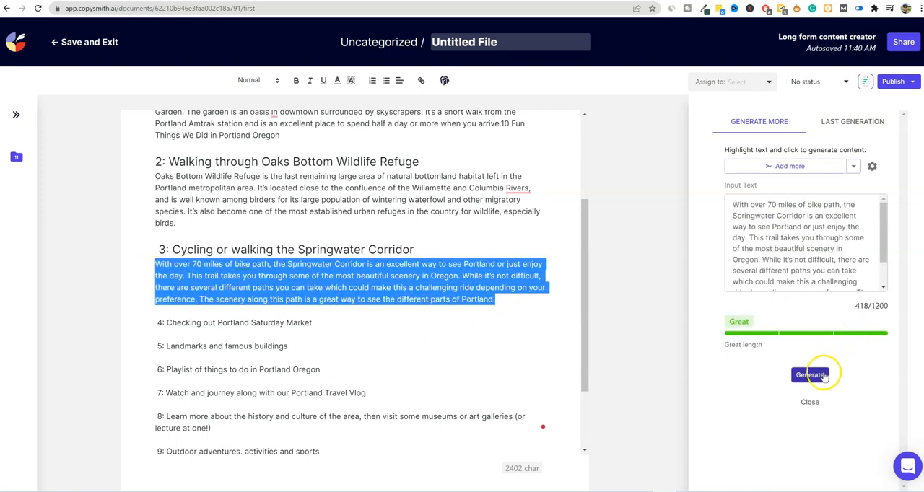
pyautogui.scroll(-2, 754, 224)
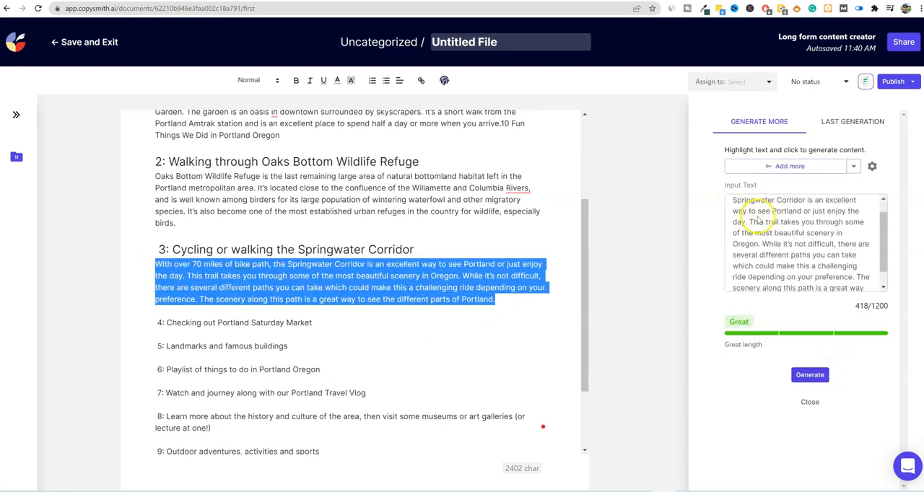
pyautogui.scroll(2, 830, 217)
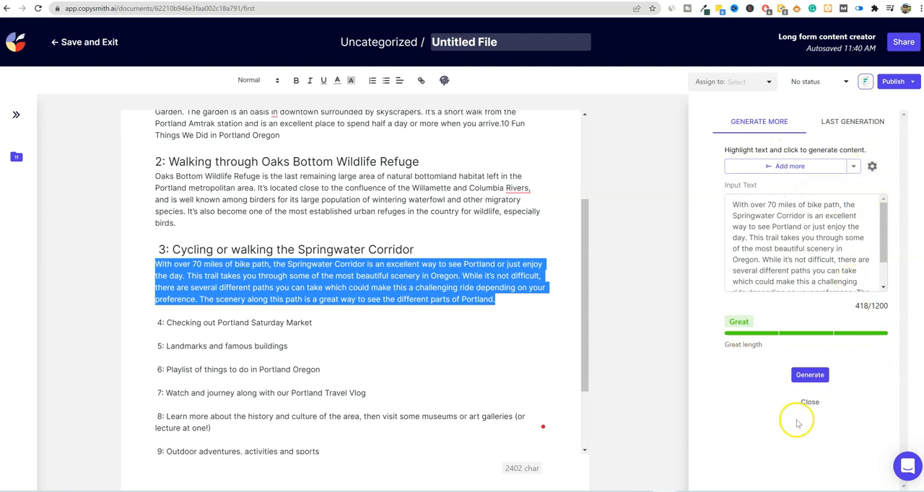
pyautogui.click(809, 377)
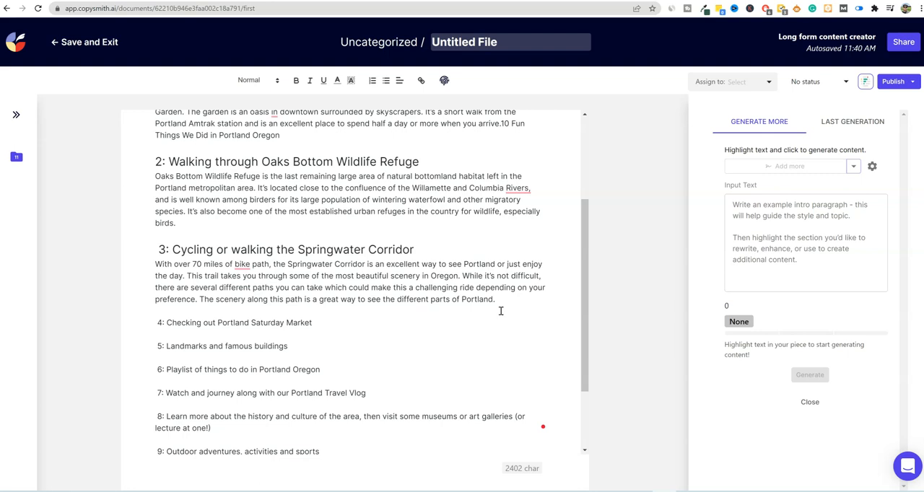
# - Switch the generator to Request content and try to generate from the Springwater Corridor paragraph
pyautogui.click(852, 166)
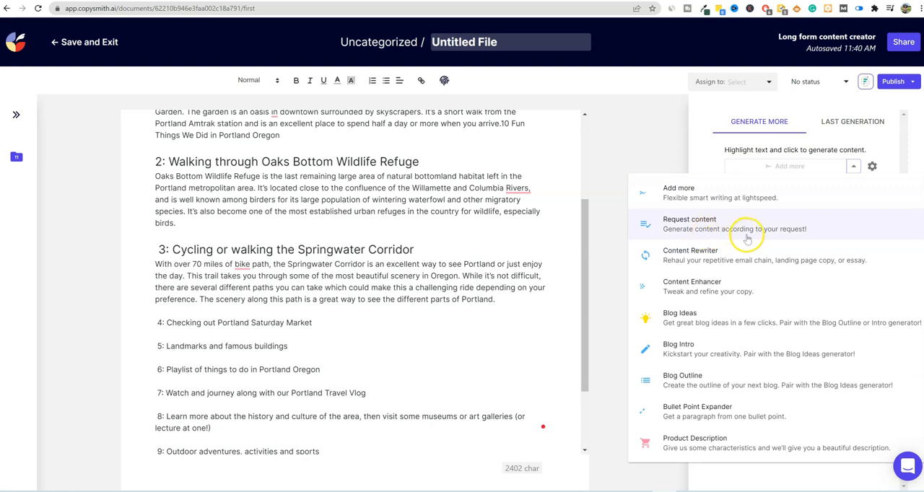
pyautogui.click(690, 228)
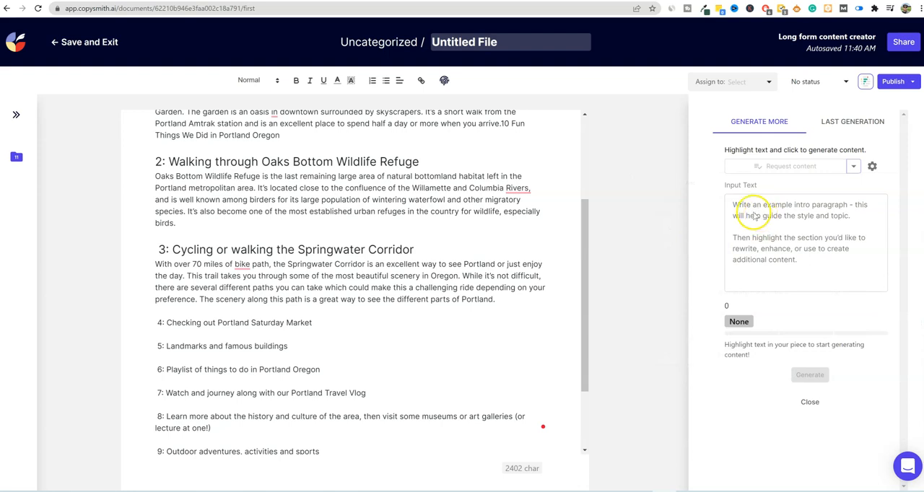
pyautogui.moveTo(522, 295); pyautogui.dragTo(154, 264)
pyautogui.click(810, 375)
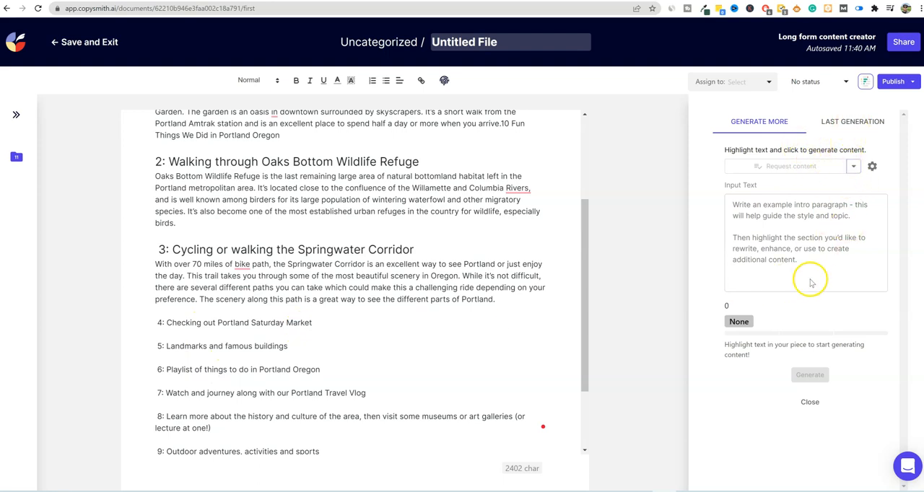
# - Close and reopen the content generator, and display its list of generator types for review
pyautogui.click(810, 405)
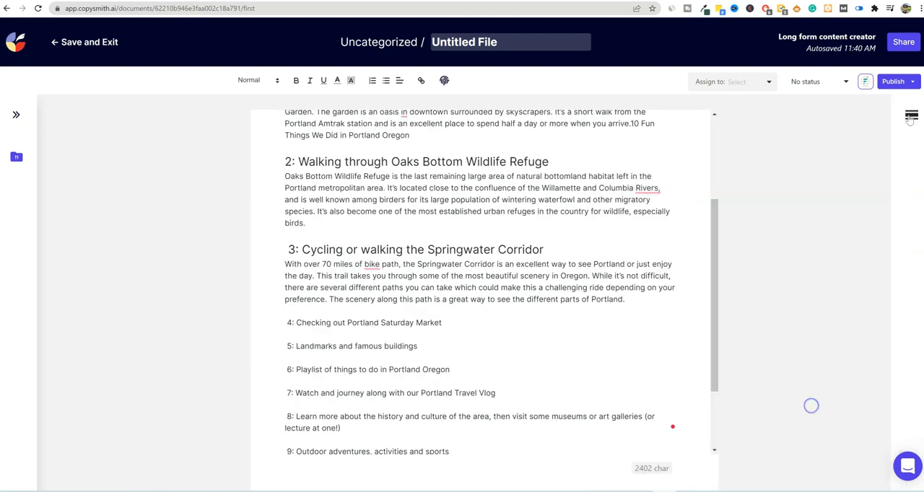
pyautogui.click(911, 117)
pyautogui.click(853, 166)
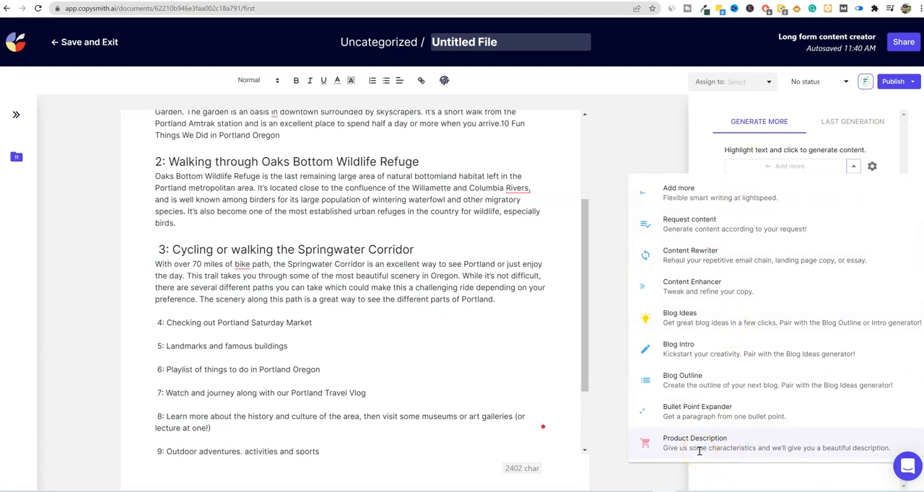
# - Generate a paragraph with the Bullet Point Expander, using "Checking out Portland Saturday Market" as the first bullet point
pyautogui.click(719, 417)
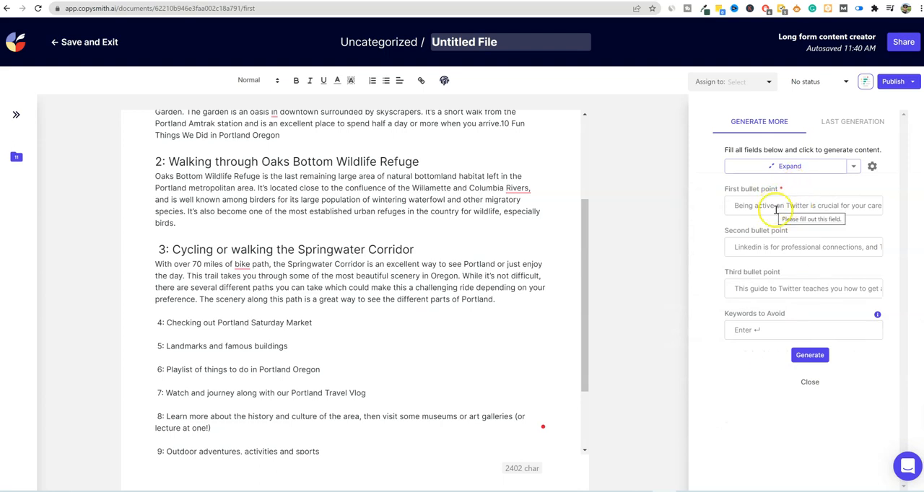
pyautogui.moveTo(324, 322); pyautogui.dragTo(170, 323)
pyautogui.hotkey('ctrl', 'c')
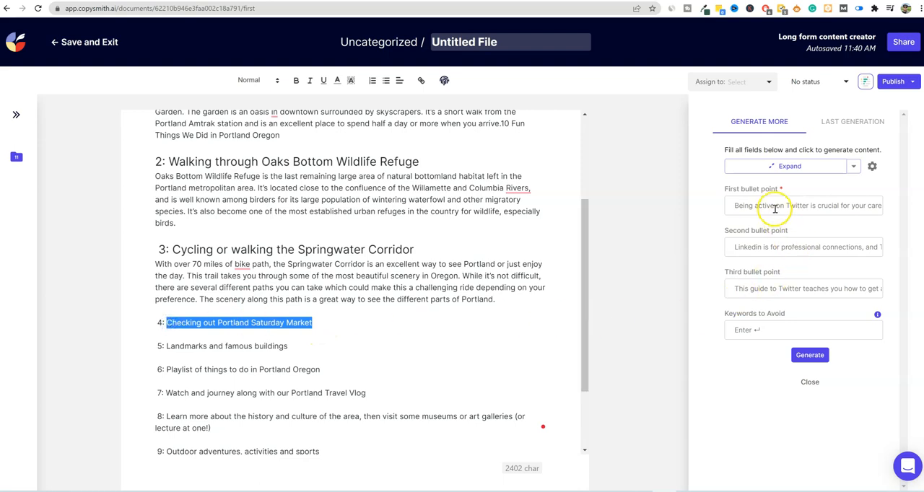
pyautogui.click(735, 206)
pyautogui.hotkey('ctrl', 'v')
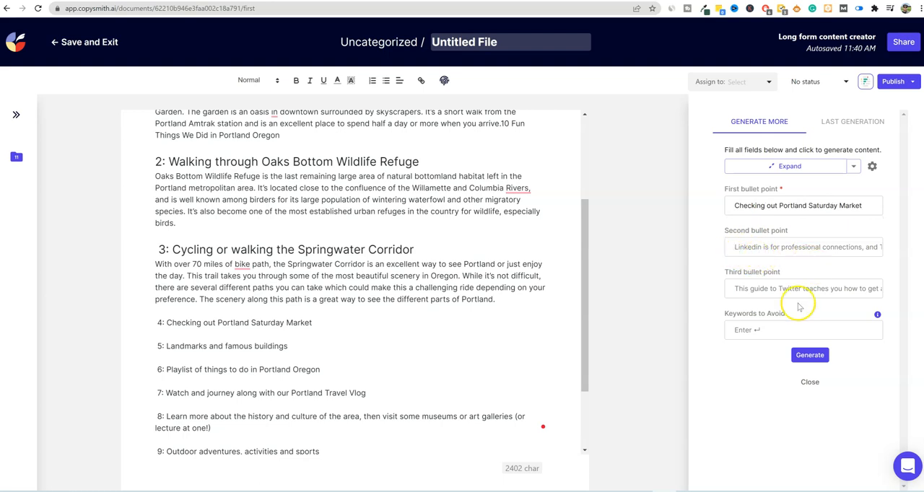
pyautogui.click(811, 361)
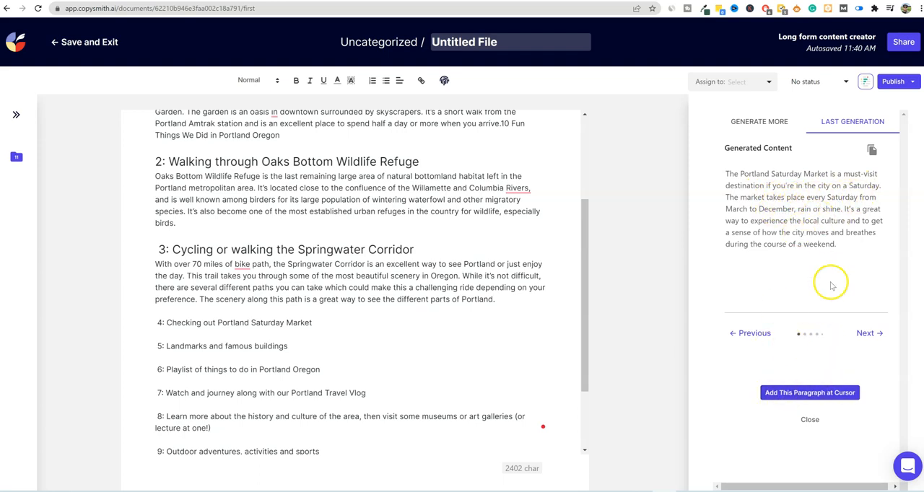
# - Copy the generated Portland Saturday Market paragraph and paste it on a new line beneath item 4 in the document
pyautogui.moveTo(837, 245); pyautogui.dragTo(711, 179)
pyautogui.hotkey('ctrl', 'c')
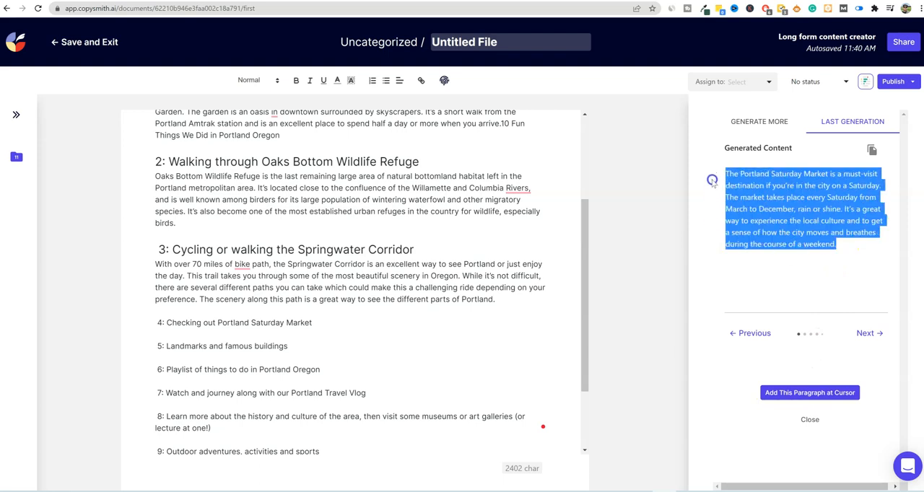
pyautogui.click(318, 322)
pyautogui.press('Return')
pyautogui.hotkey('ctrl', 'v')
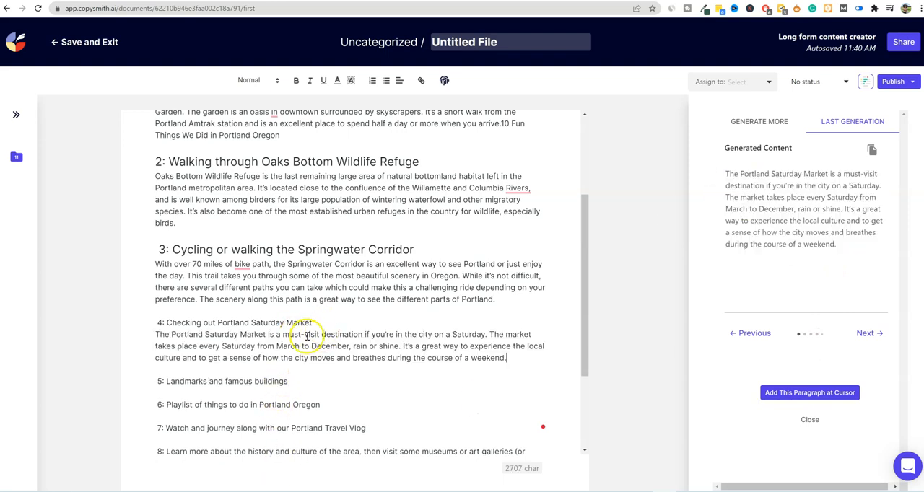
# - Format the "4: Checking out Portland Saturday Market" line as a heading matching items 1 to 3
pyautogui.moveTo(315, 323); pyautogui.dragTo(78, 324)
pyautogui.click(261, 80)
pyautogui.click(254, 127)
# - Examine the article's introduction, the Oaks Bottom Wildlife Refuge paragraph and the generated Saturday Market text for writing quality
pyautogui.scroll(2, 363, 325)
pyautogui.click(361, 282)
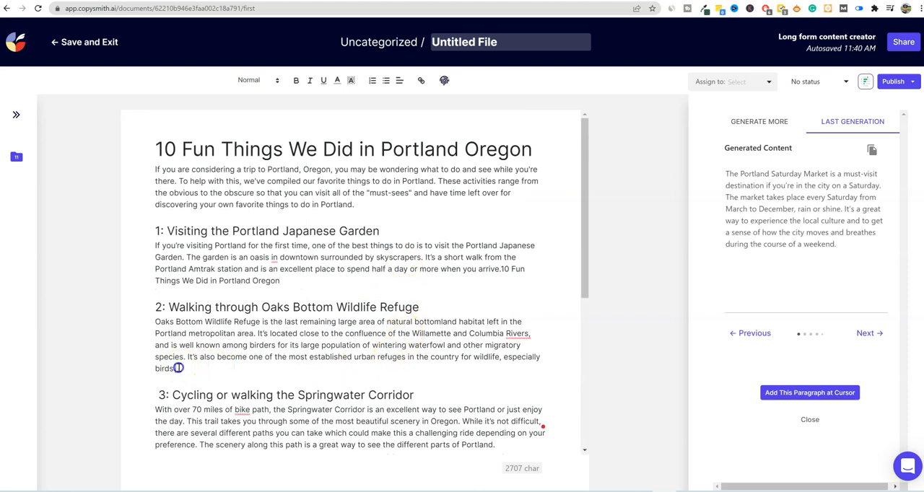
pyautogui.moveTo(175, 369); pyautogui.dragTo(141, 321)
pyautogui.click(250, 335)
pyautogui.click(326, 190)
pyautogui.moveTo(353, 205); pyautogui.dragTo(147, 162)
pyautogui.click(289, 182)
pyautogui.scroll(-3, 311, 275)
pyautogui.scroll(4, 335, 280)
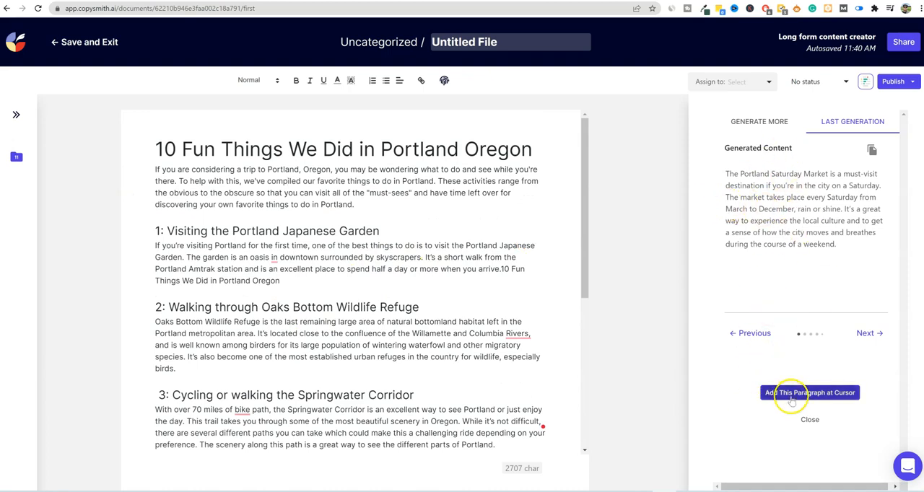
pyautogui.moveTo(859, 249); pyautogui.dragTo(710, 166)
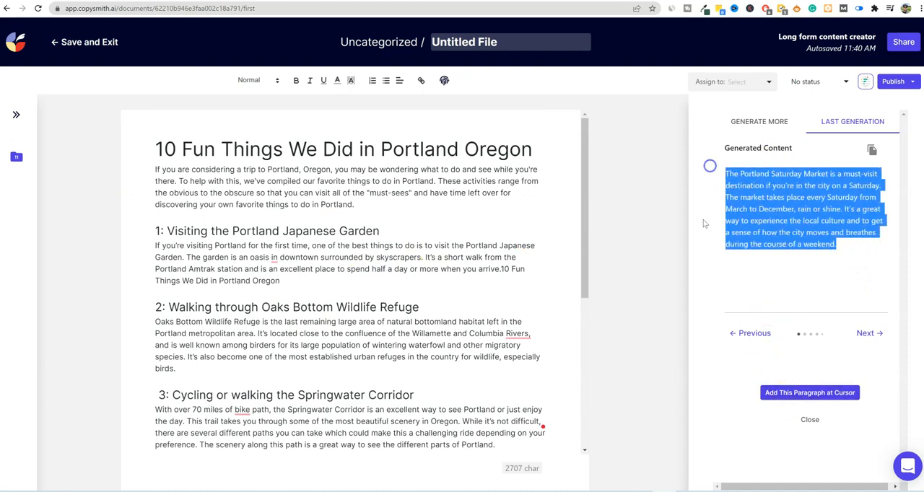
pyautogui.scroll(-1, 423, 319)
pyautogui.scroll(1, 428, 278)
# - Switch to the Copysmith pricing page and compare the plans under monthly and yearly billing
pyautogui.click(487, 0)
pyautogui.scroll(-2, 422, 343)
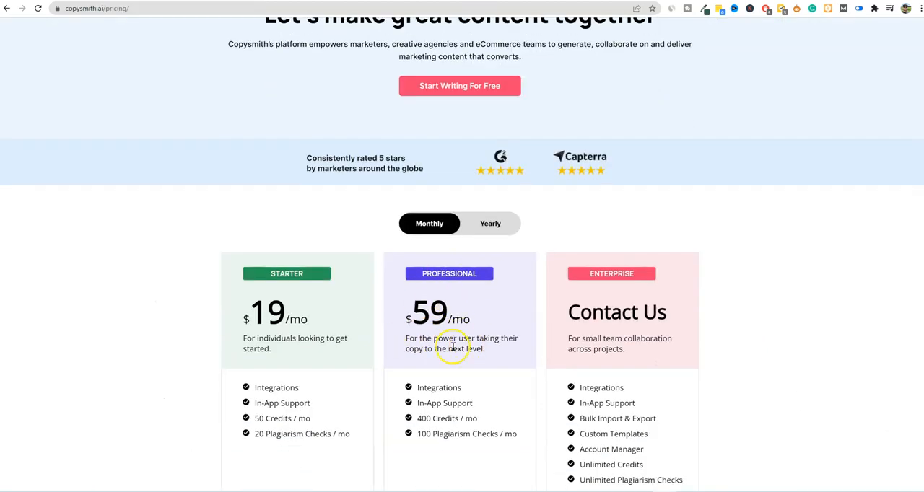
pyautogui.scroll(-1, 438, 385)
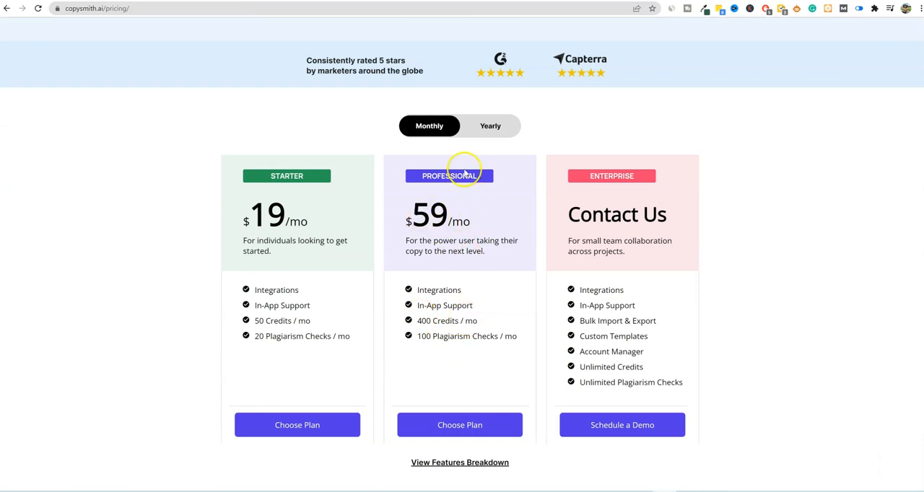
pyautogui.click(477, 126)
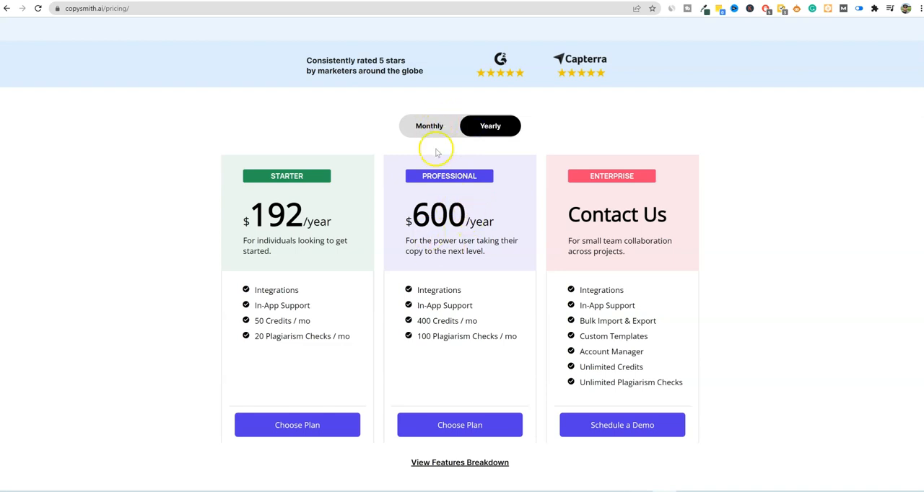
pyautogui.click(431, 126)
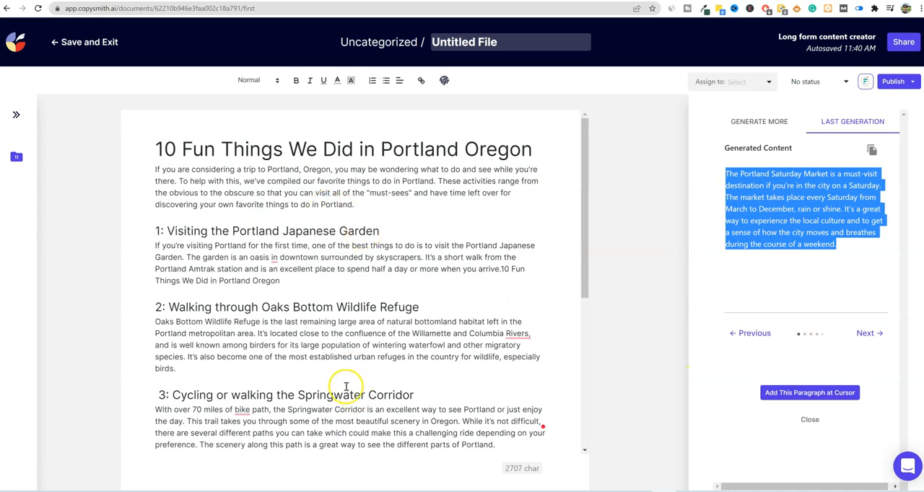
# - Return to the Portland document and review the whole article from the title to the takeaway
pyautogui.scroll(-4, 348, 386)
pyautogui.click(347, 228)
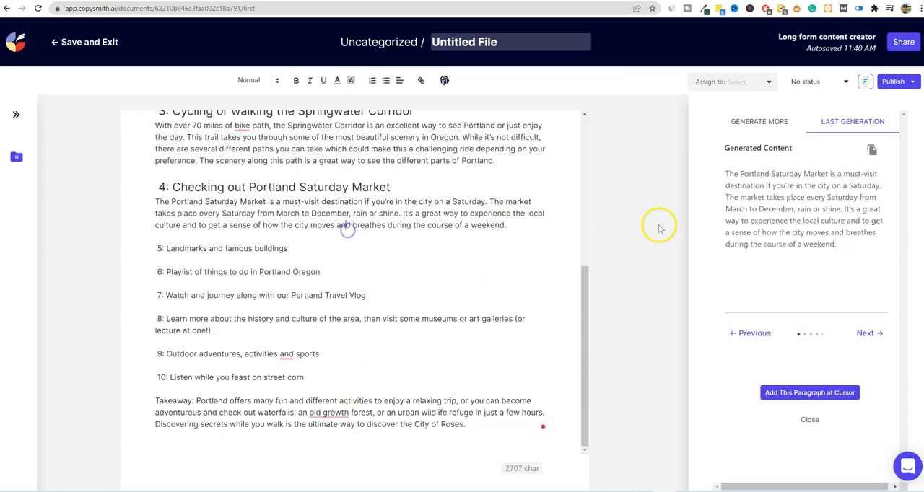
pyautogui.scroll(2, 514, 282)
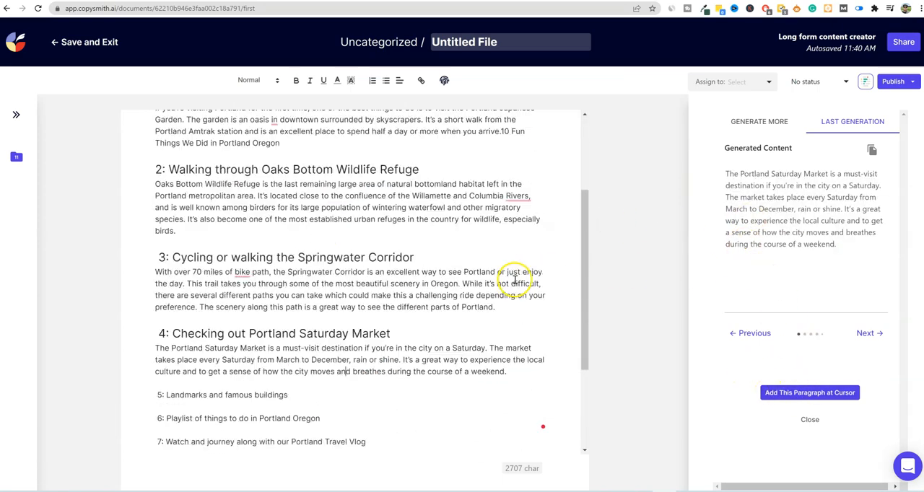
pyautogui.scroll(2, 515, 281)
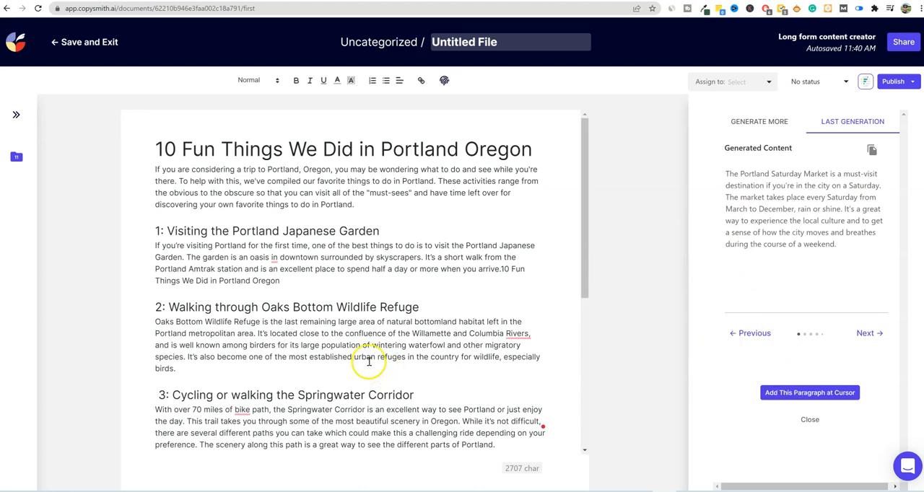
pyautogui.scroll(-4, 369, 361)
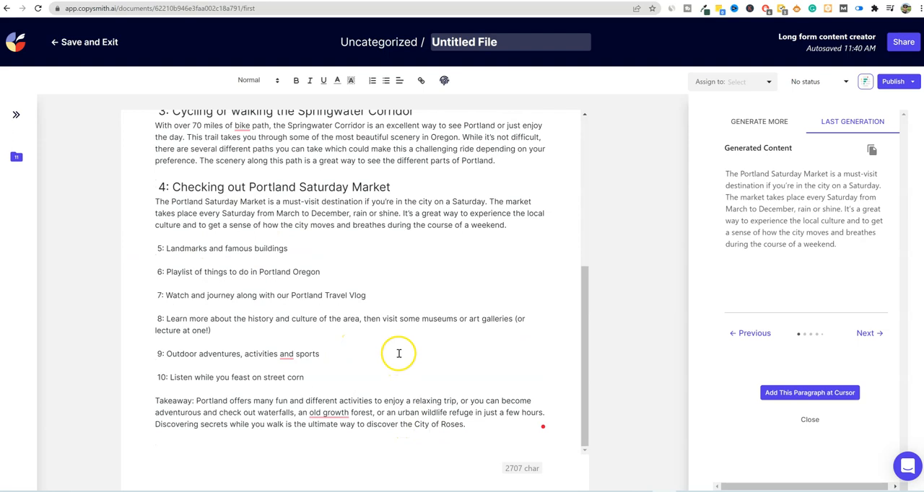
pyautogui.scroll(4, 399, 354)
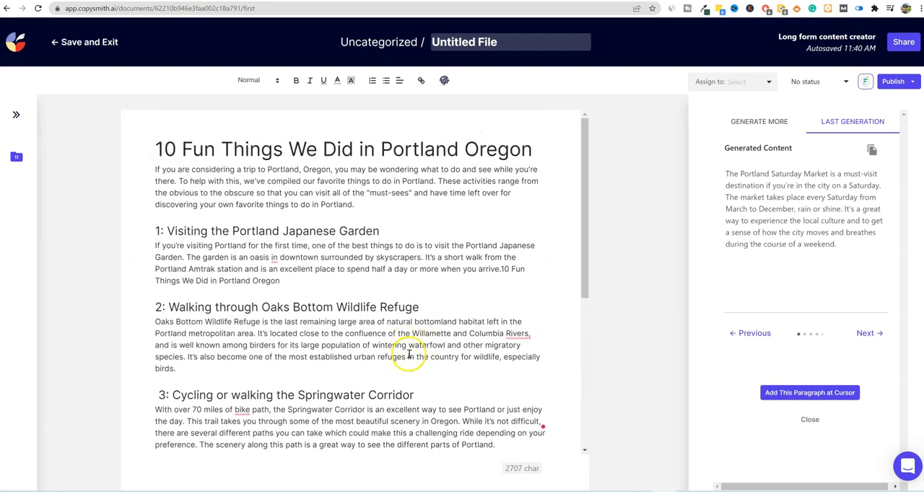
pyautogui.click(436, 299)
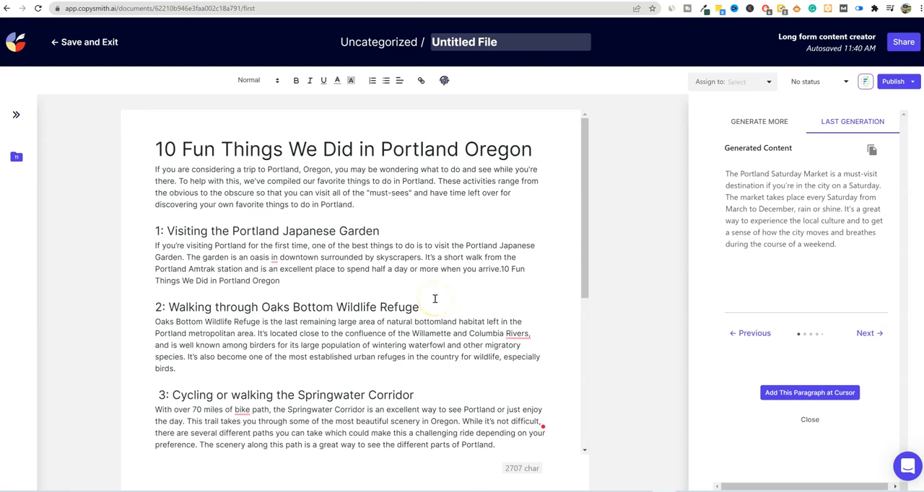